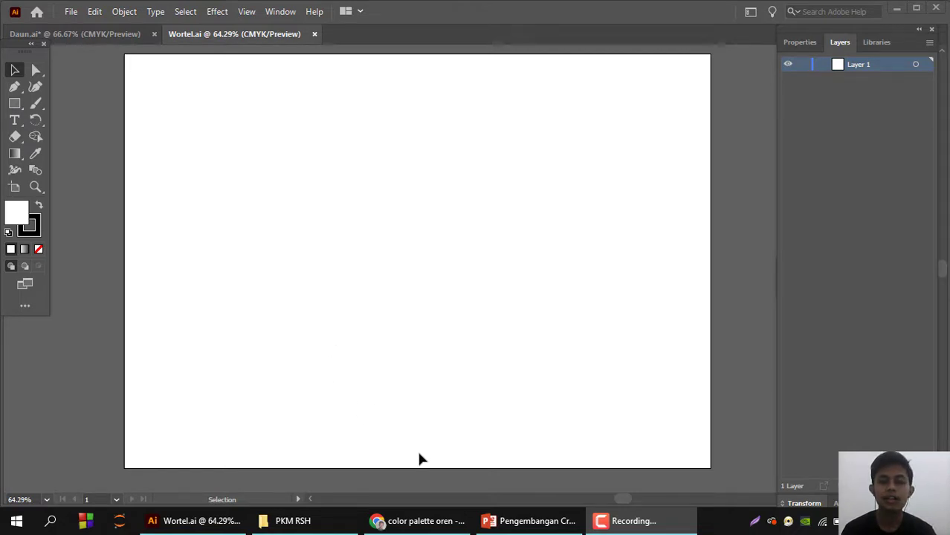
- Copy the carrot sketch from slide 13 of the PowerPoint presentation and paste it into Wortel.ai in Illustrator
left_click(557, 522)
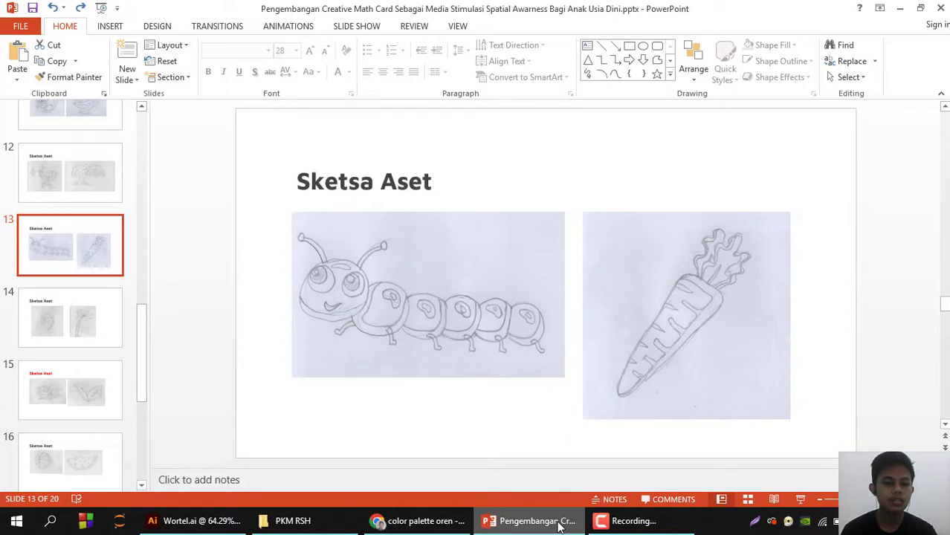
left_click(672, 318)
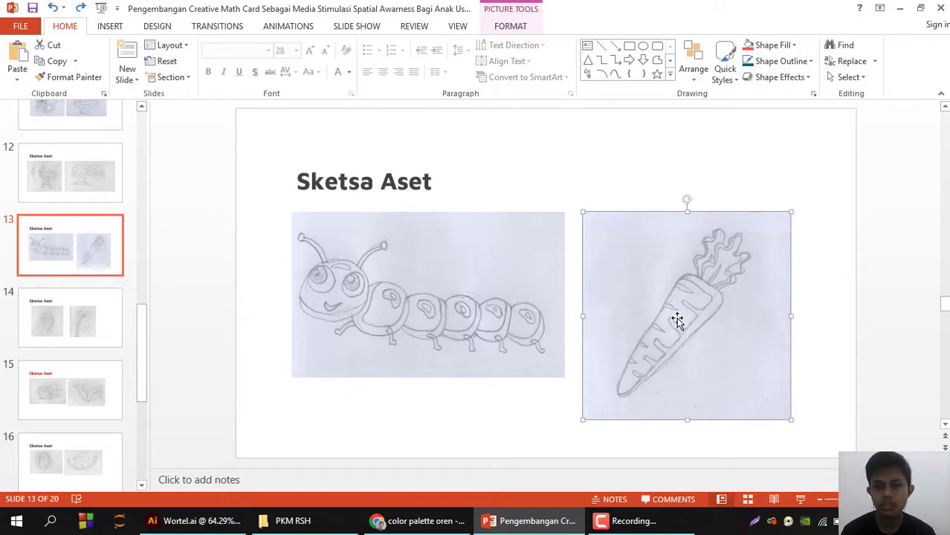
left_click(195, 520)
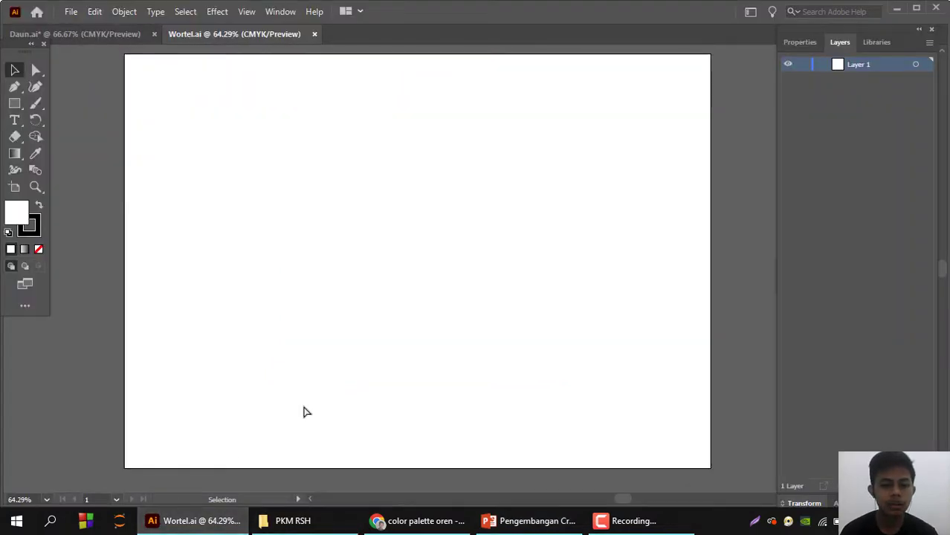
key("ctrl+v")
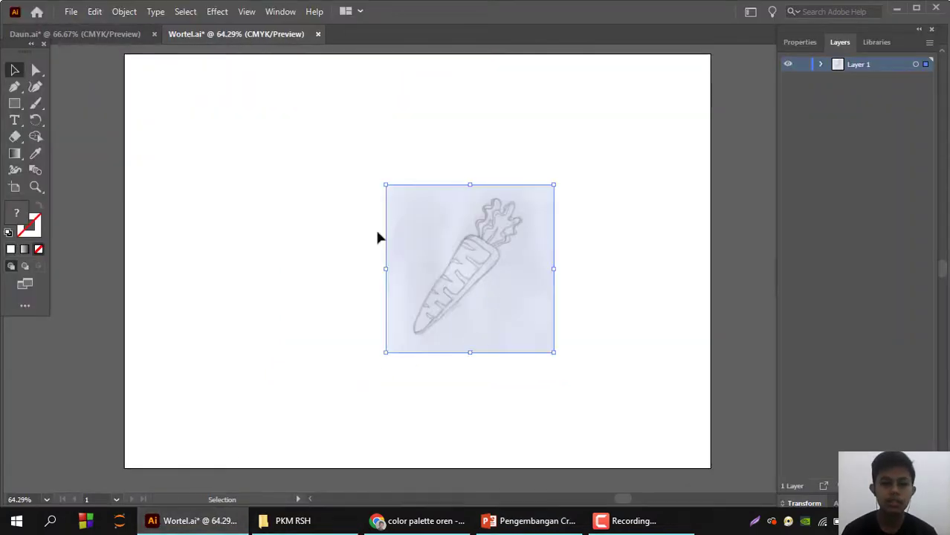
- Enlarge the pasted carrot sketch to about double its size and position it near the middle of the artboard
left_click_drag(482, 283, 254, 163)
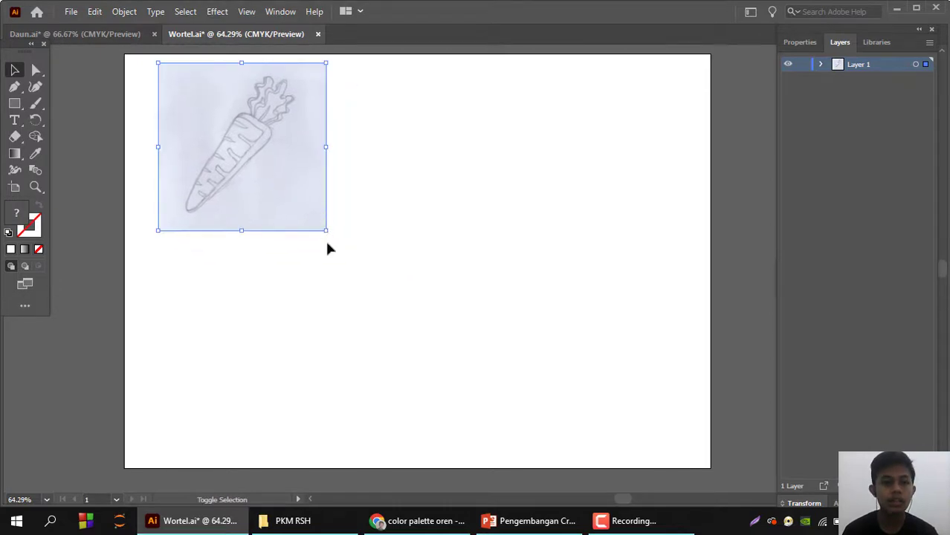
left_click_drag(326, 236, 465, 376)
left_click_drag(373, 275, 418, 318)
left_click_drag(509, 416, 540, 445)
left_click_drag(445, 323, 462, 298)
left_click(598, 276)
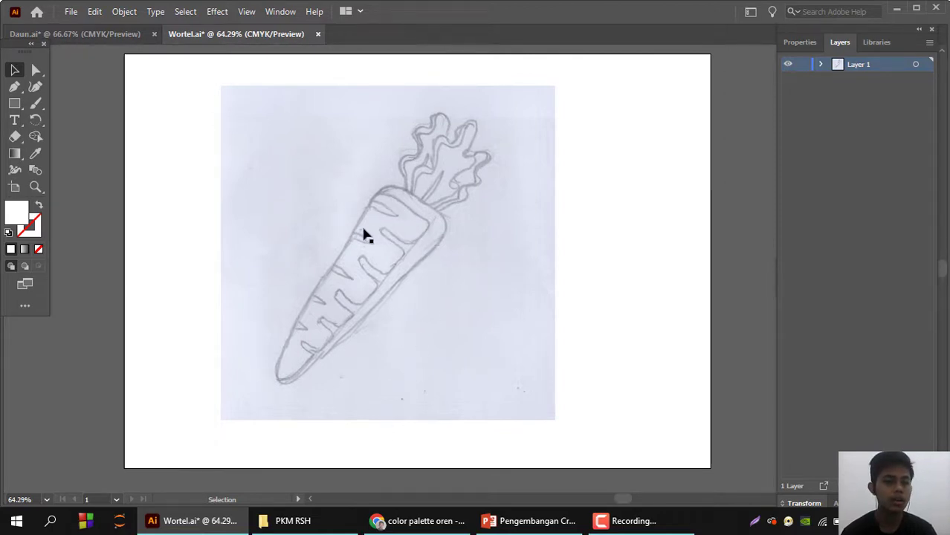
- Switch to Chrome and copy a screen capture of the enlarged orange color palette, about 347x251 pixels
left_click(420, 520)
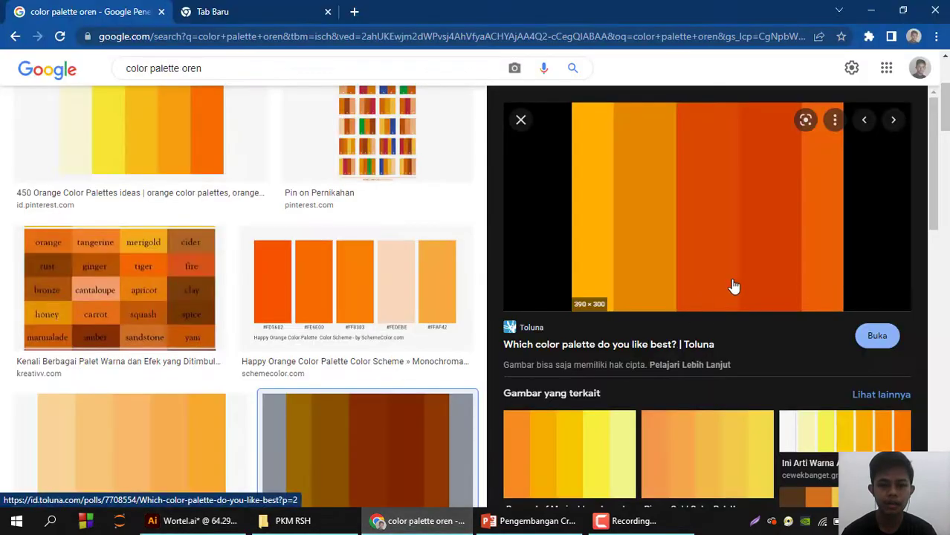
key("Print")
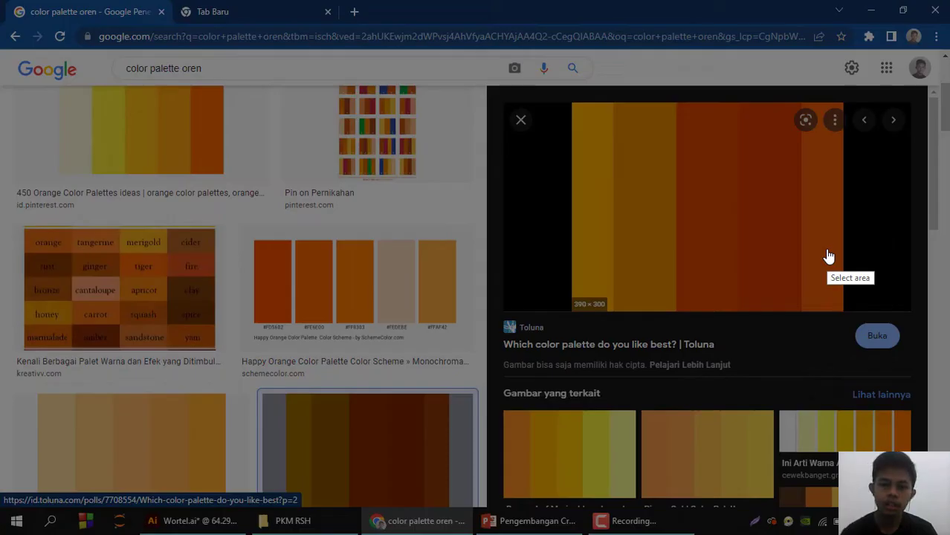
left_click_drag(584, 122, 603, 139)
left_click_drag(686, 197, 825, 296)
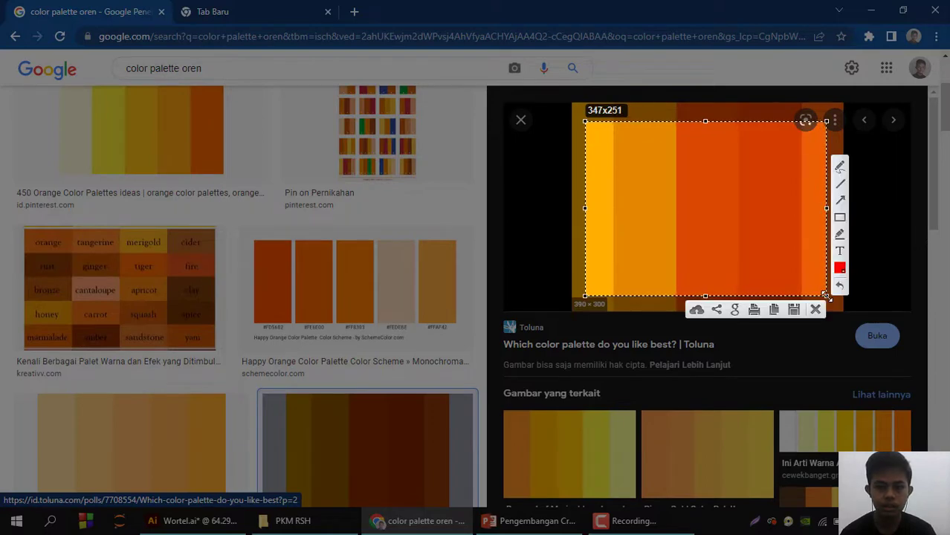
key("ctrl+c")
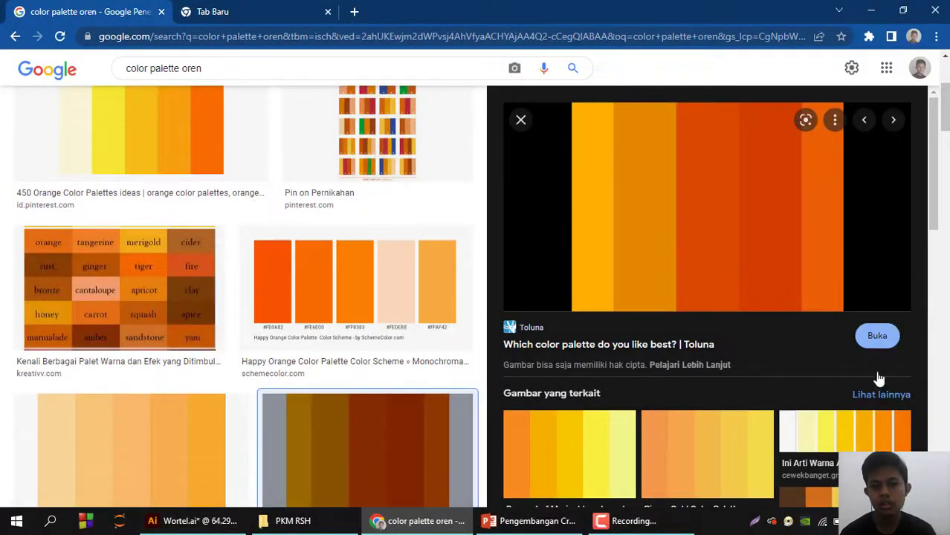
- Paste the orange palette capture into Wortel.ai in Illustrator and scale it down beside the carrot sketch
left_click(193, 521)
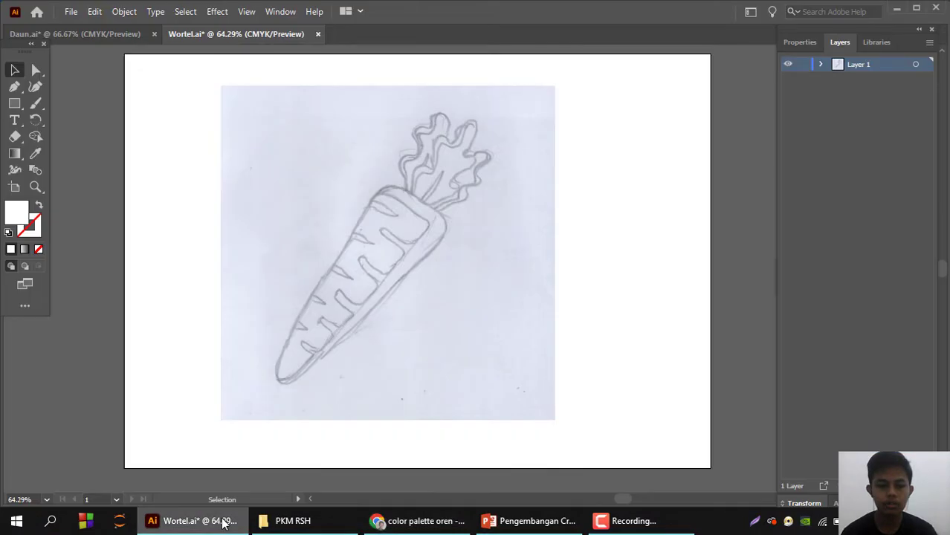
key("ctrl+v")
left_click_drag(460, 257, 572, 297)
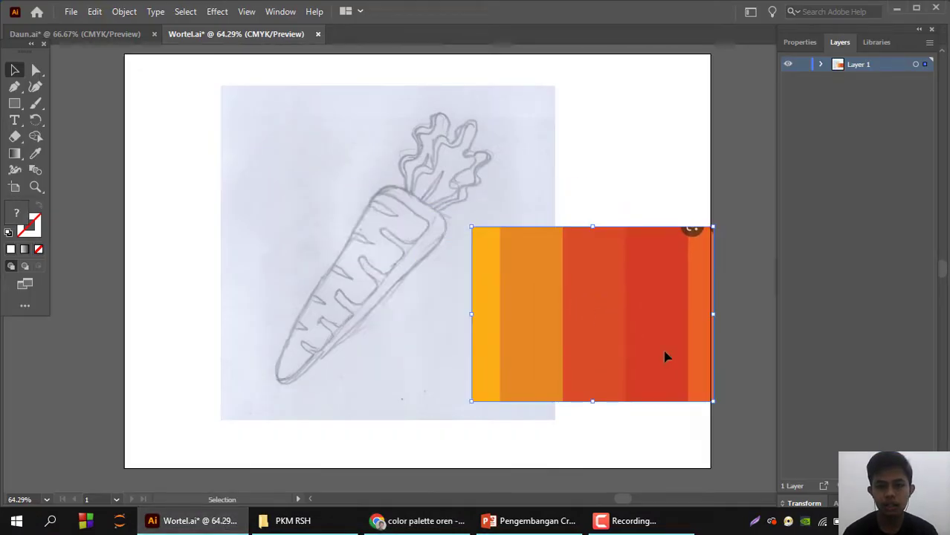
left_click_drag(713, 399, 641, 297)
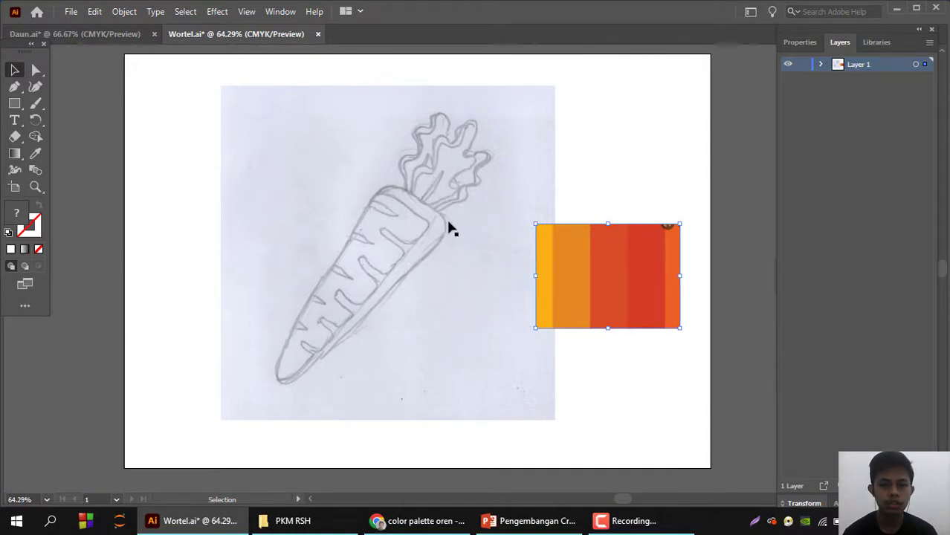
- Copy the green palette image from Daun.ai, making its hidden, locked Layer 1 accessible for the copy
left_click(95, 34)
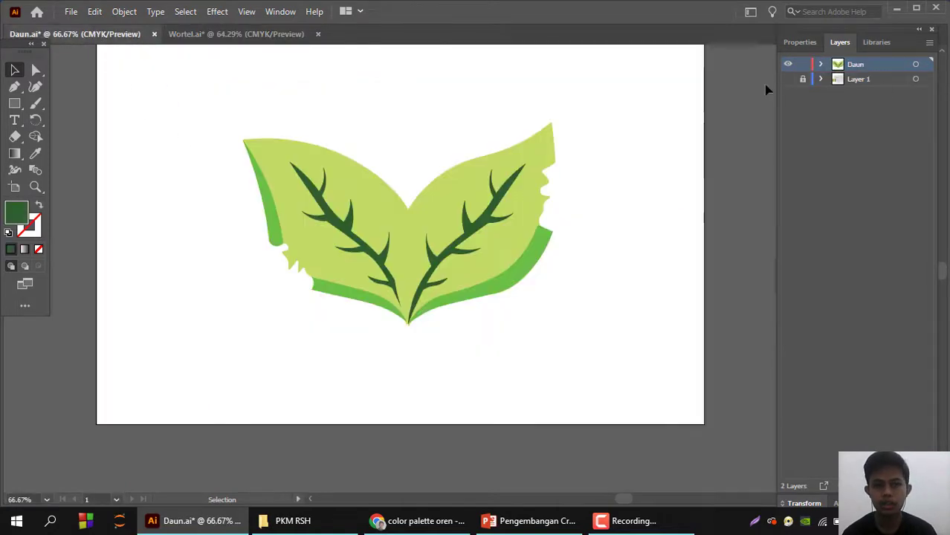
left_click(787, 78)
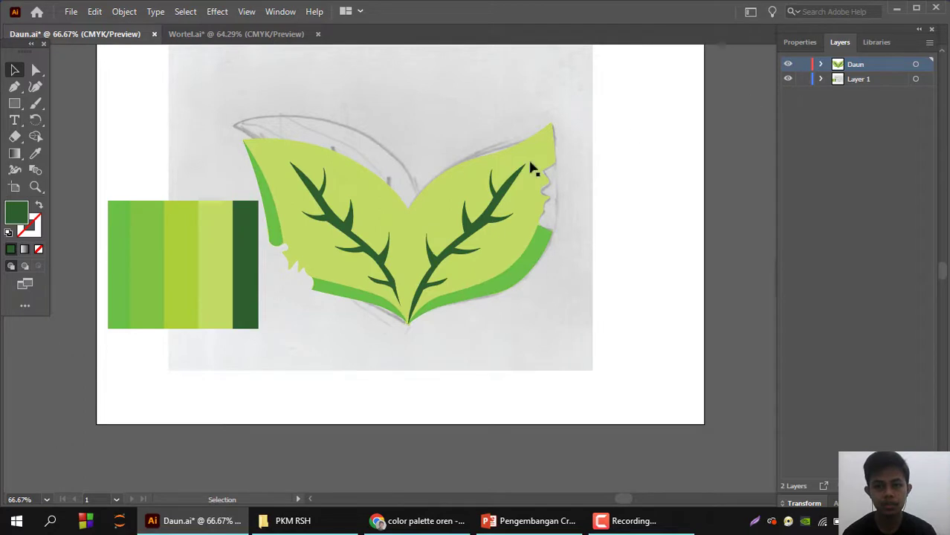
left_click(246, 252)
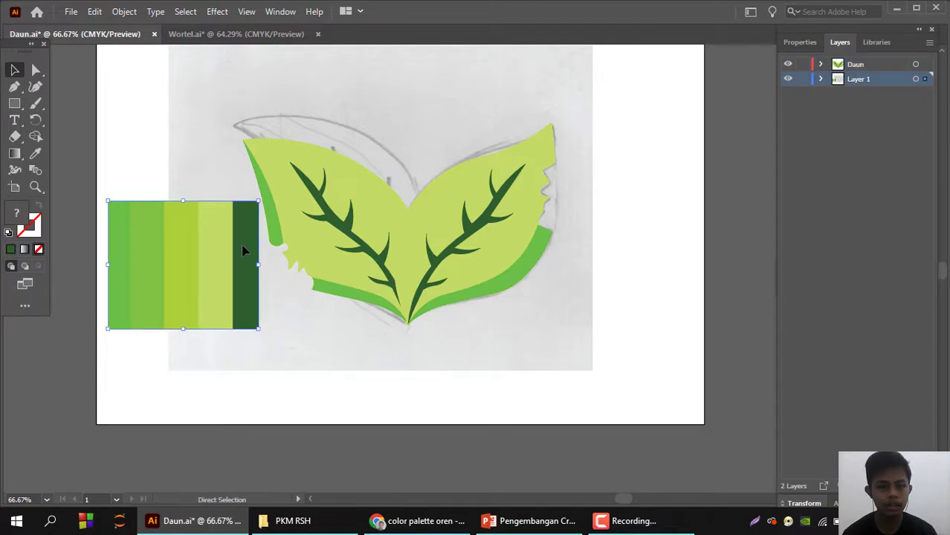
left_click(804, 79)
- Paste the green palette into Wortel.ai, place it directly below the orange palette and shrink it to a similar width
left_click(264, 33)
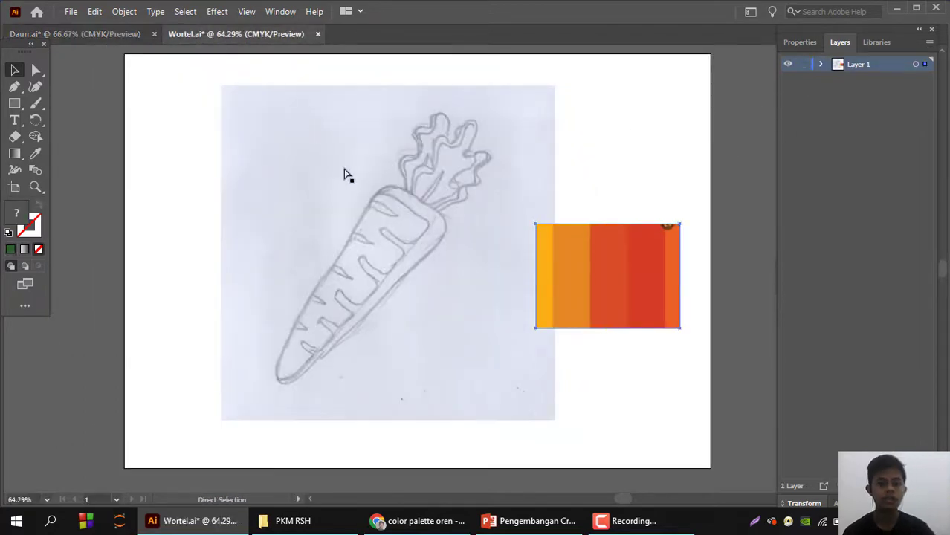
key("ctrl+v")
left_click_drag(435, 243, 562, 358)
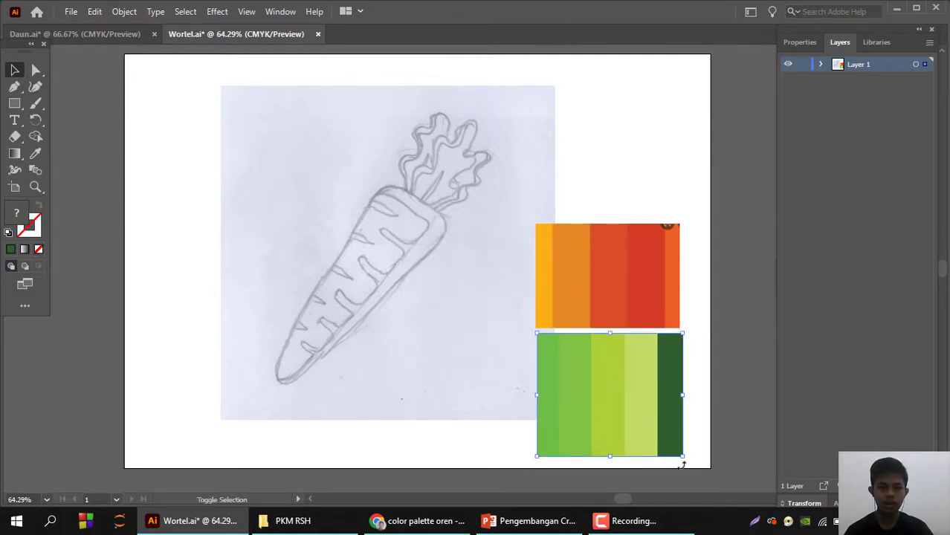
left_click_drag(682, 455, 677, 451)
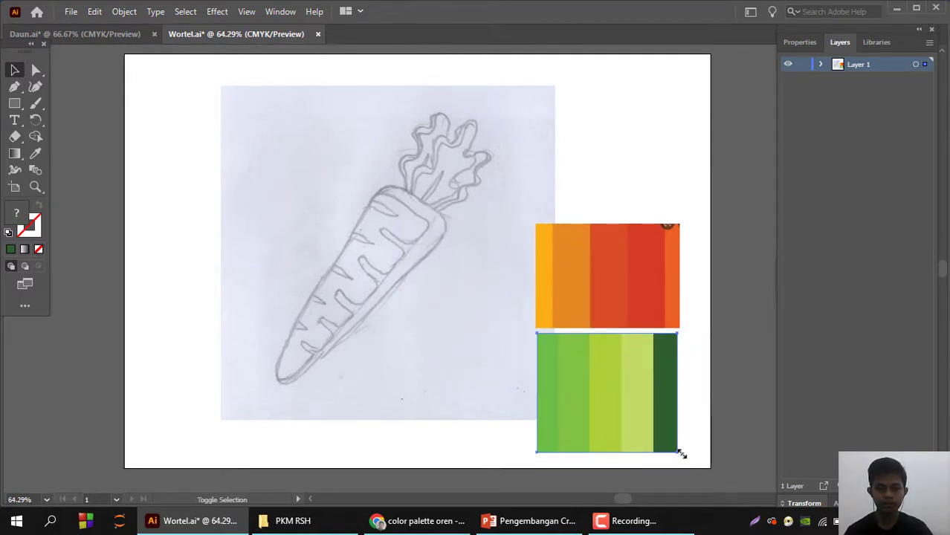
left_click(693, 438)
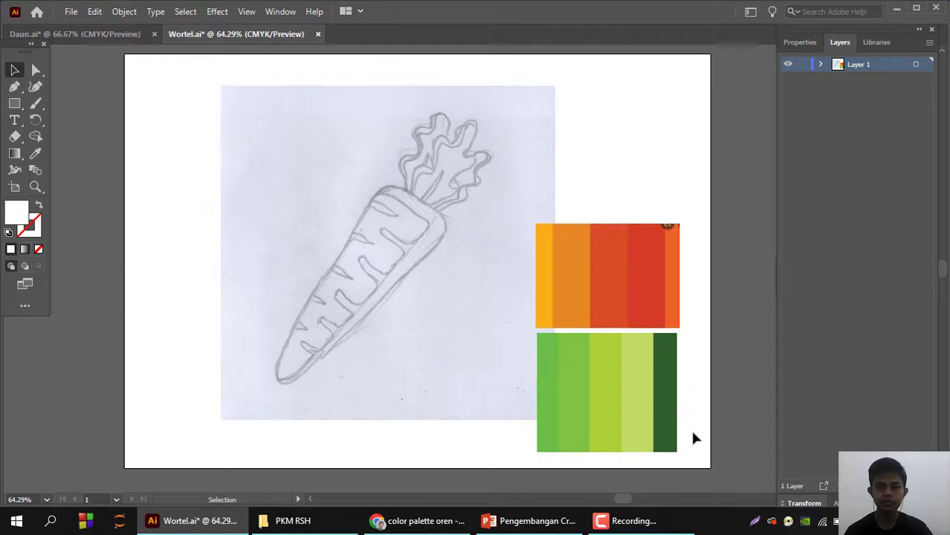
- Lock Layer 1 holding the sketch and palettes, and create a new layer named Wortel above it
left_click(809, 65)
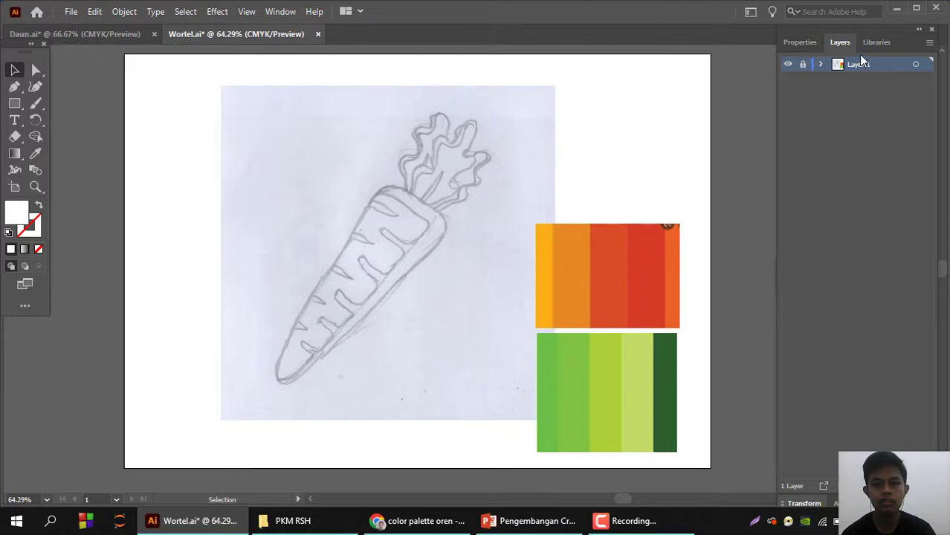
left_click(929, 43)
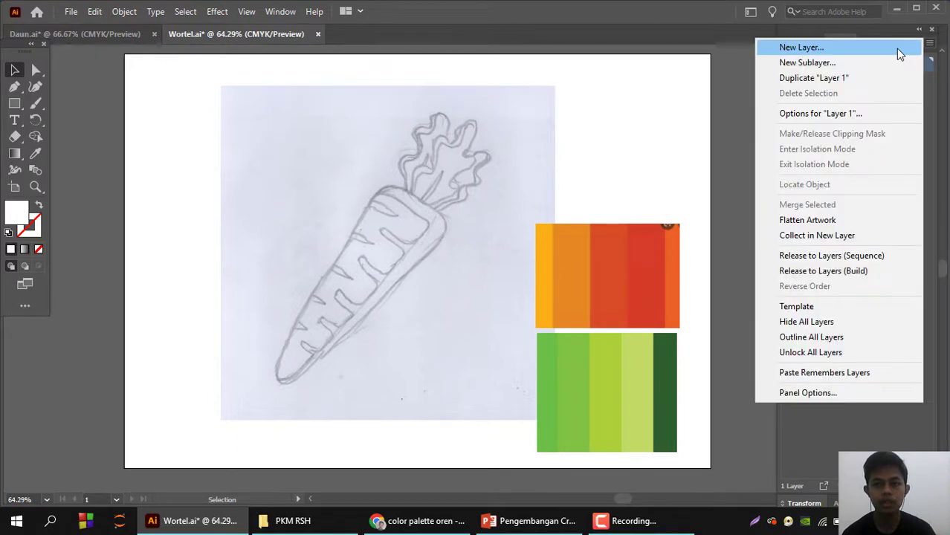
left_click(895, 47)
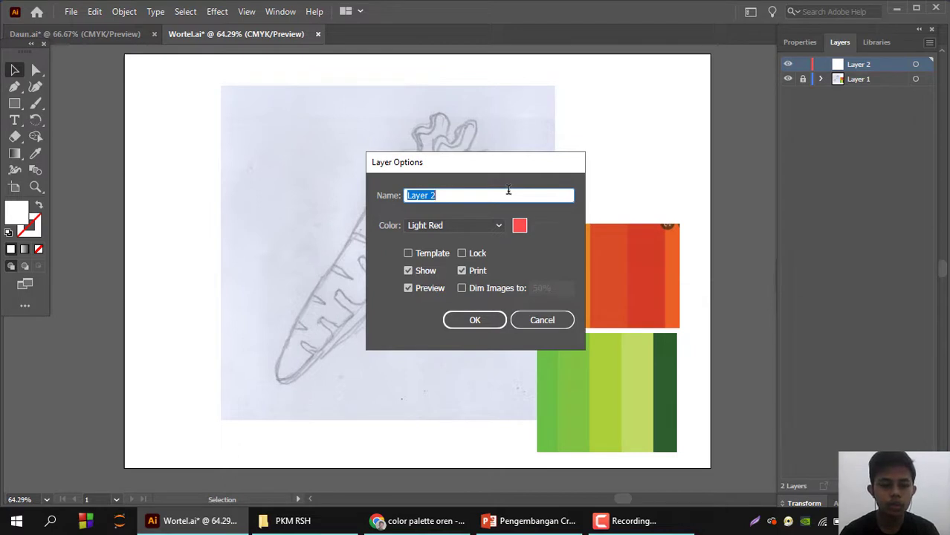
type("Wortel")
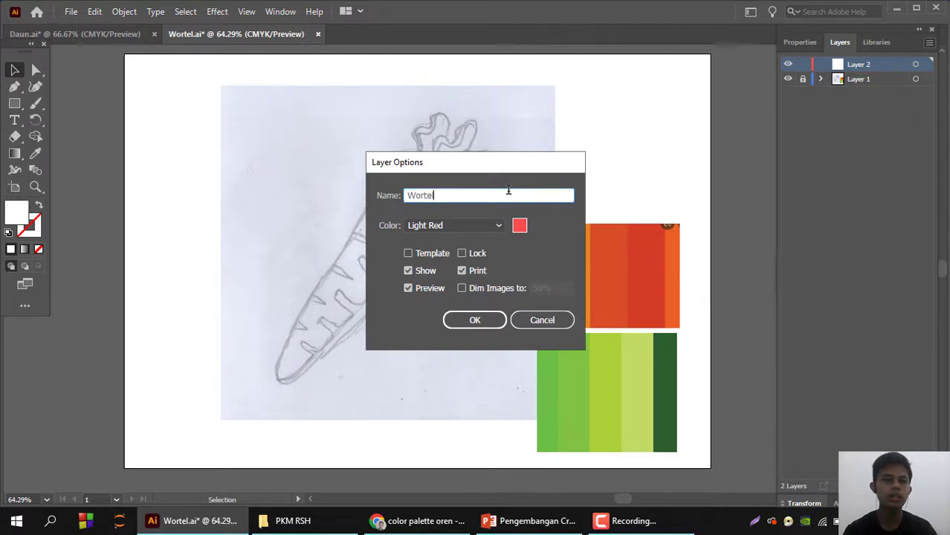
key("Return")
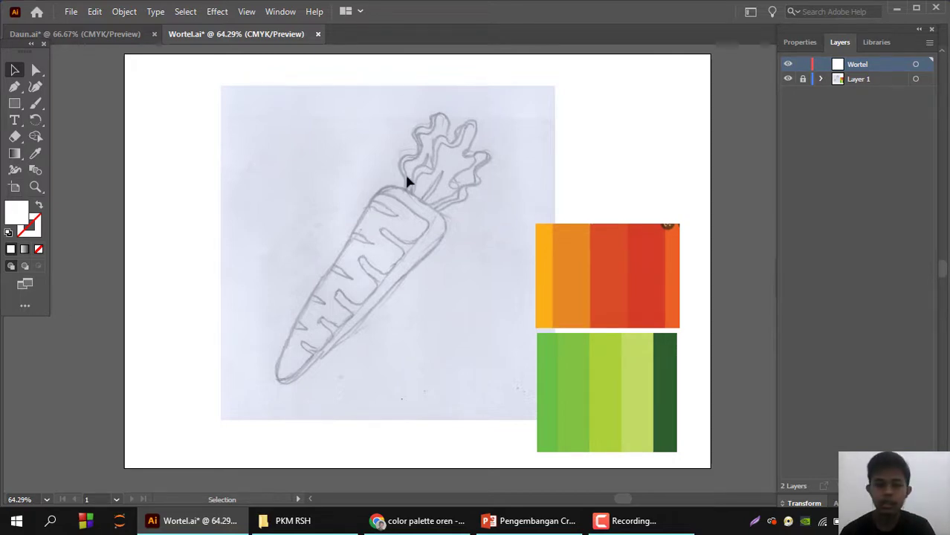
- Start a Curvature tool path at the carrot's tip and trace the sketched body's left edge up toward its top
key("ctrl+1")
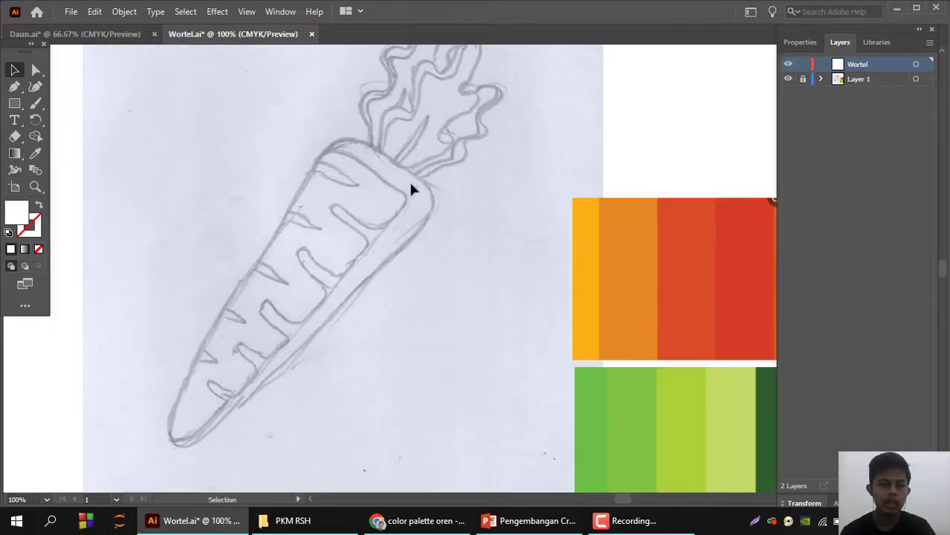
left_click_drag(302, 199, 402, 206)
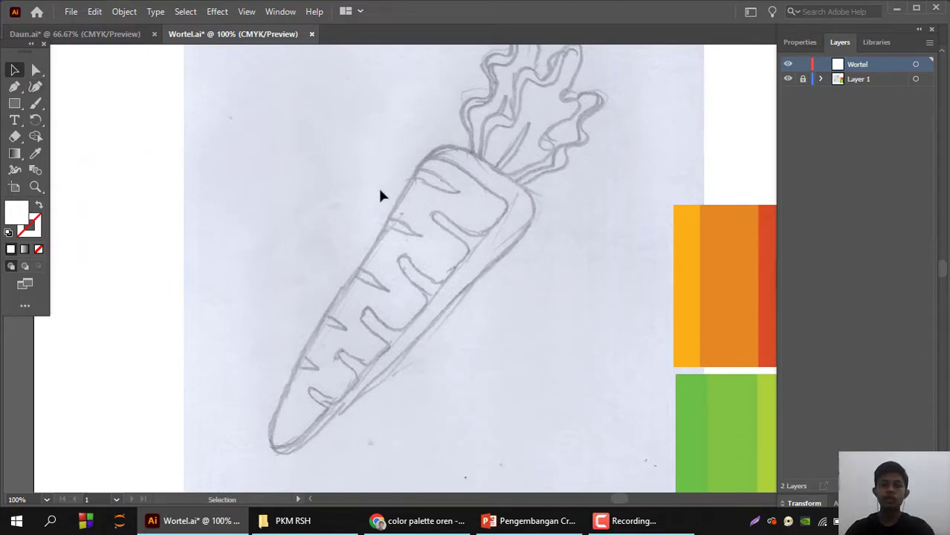
left_click(37, 88)
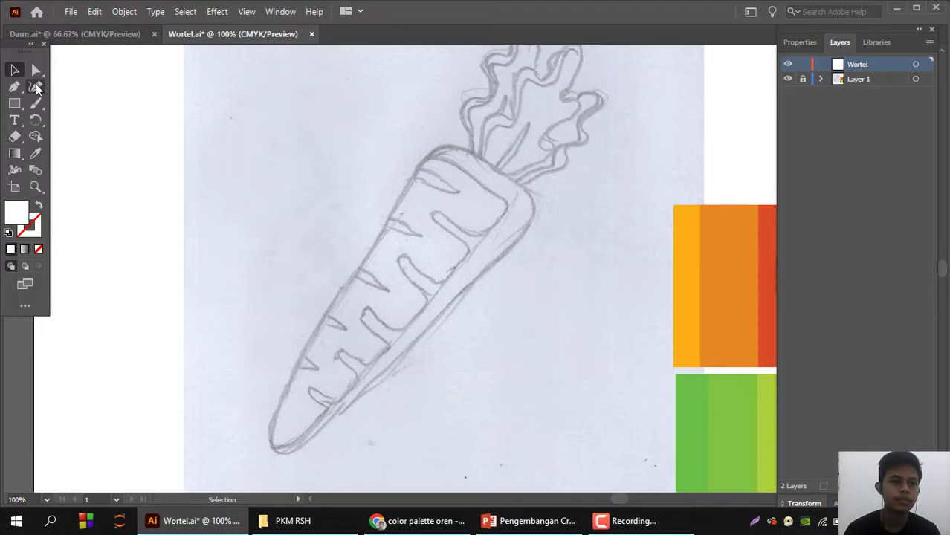
left_click(37, 87)
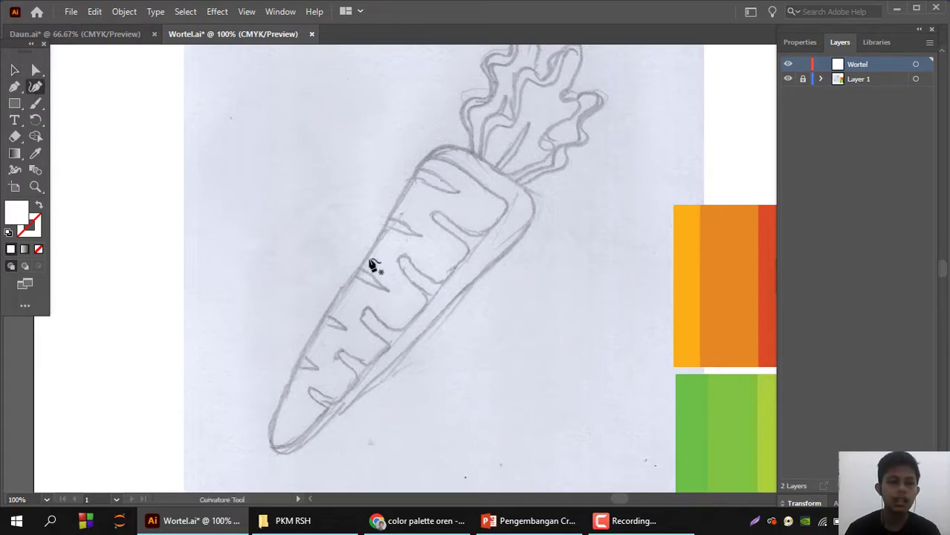
scroll(363, 250, "down", 1)
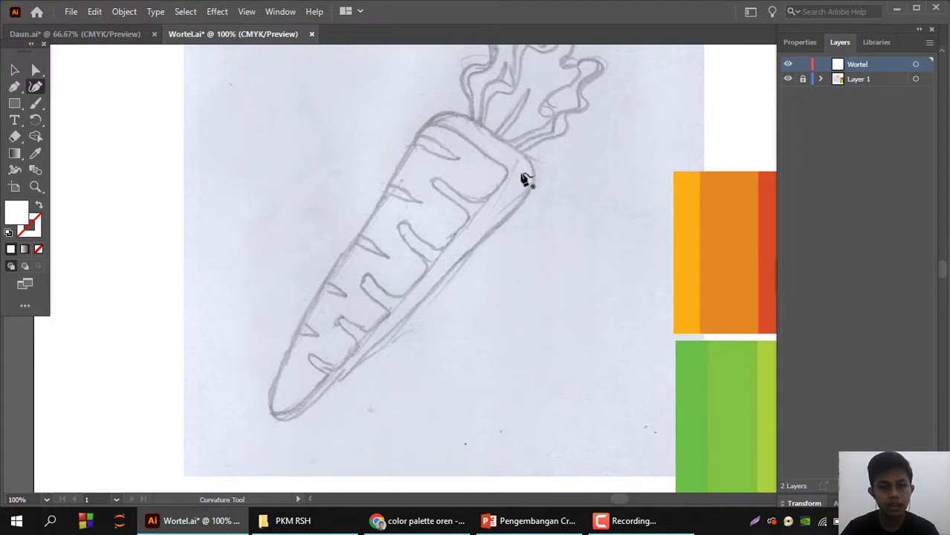
left_click(271, 406)
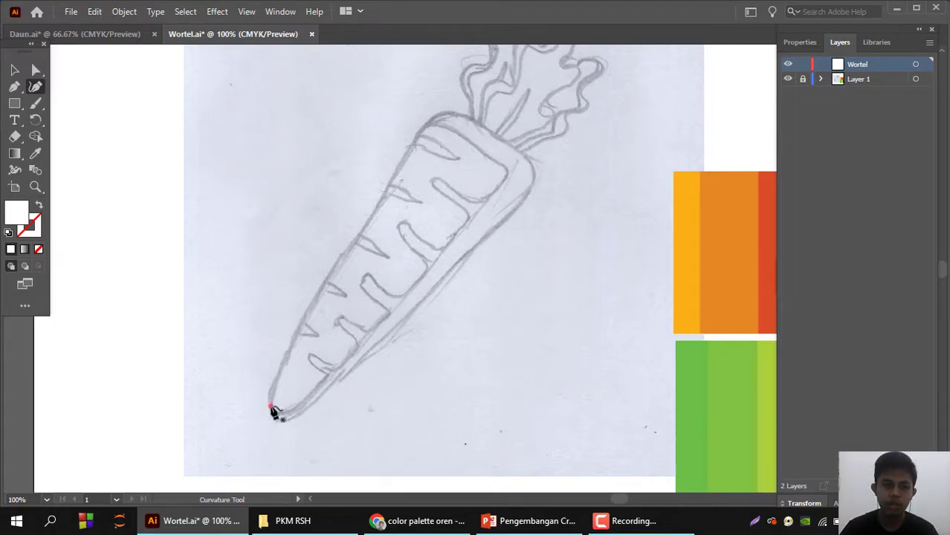
left_click(281, 361)
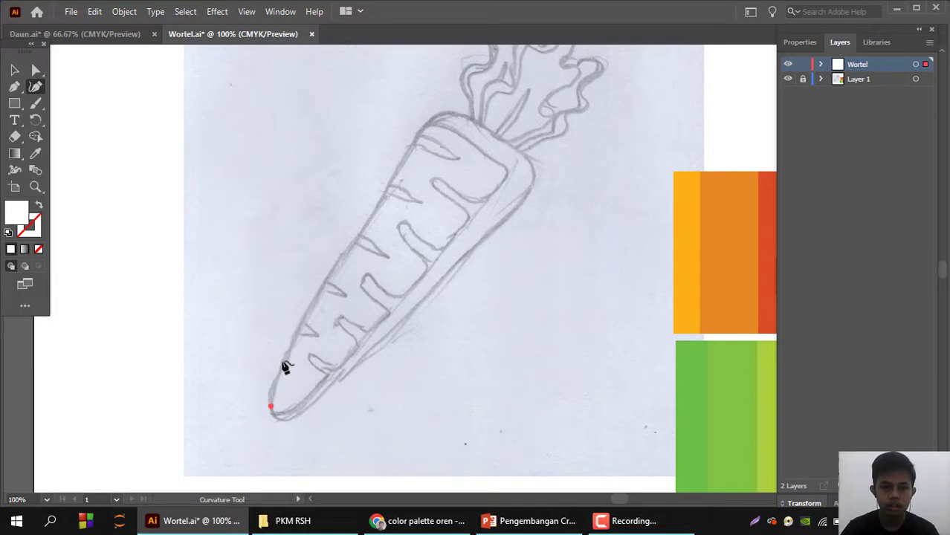
left_click(330, 273)
left_click(394, 173)
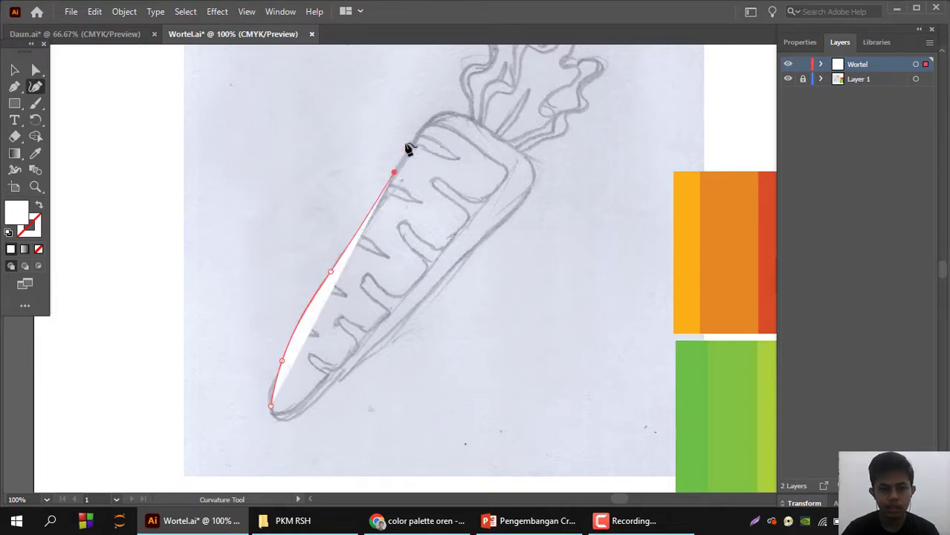
- Continue the outline over the carrot's rounded top and around its upper-right shoulder
left_click(427, 124)
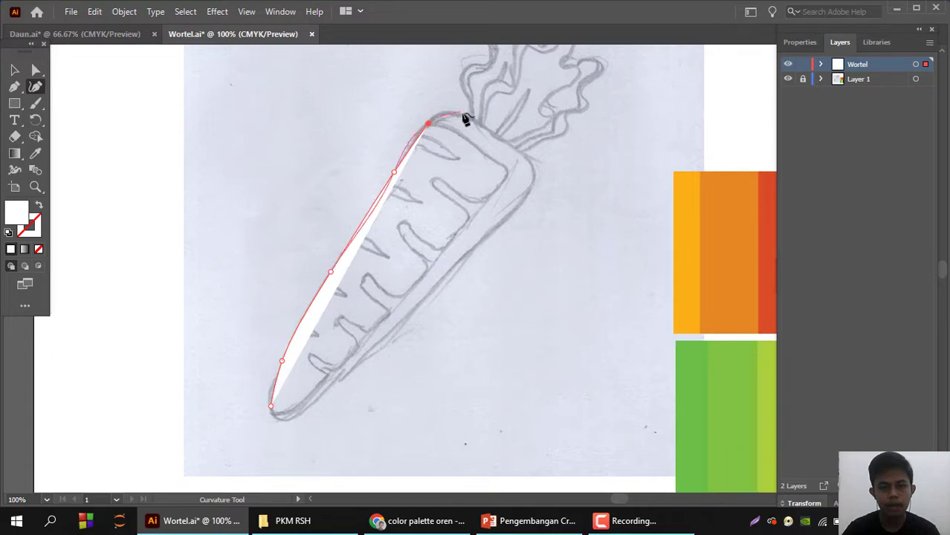
left_click(448, 115)
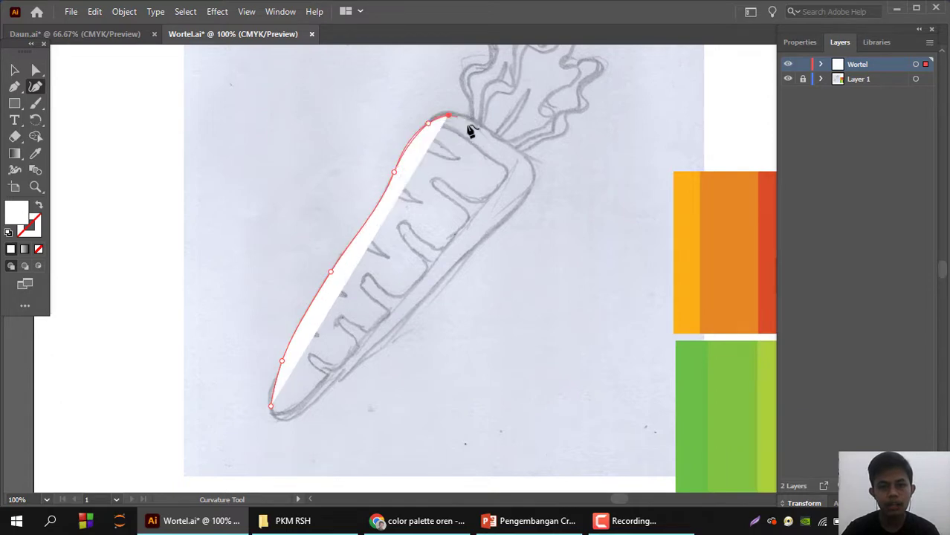
left_click(480, 124)
left_click(511, 147)
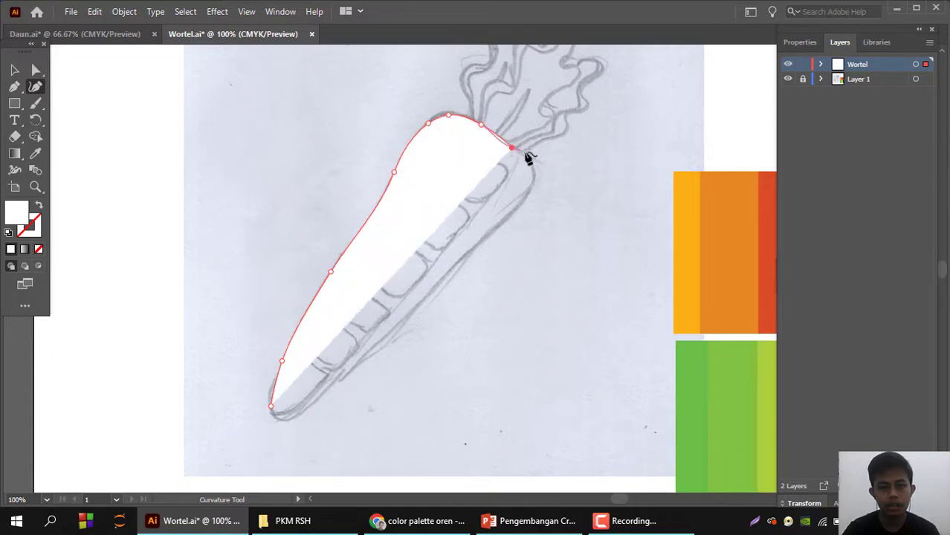
left_click(524, 154)
left_click(532, 180)
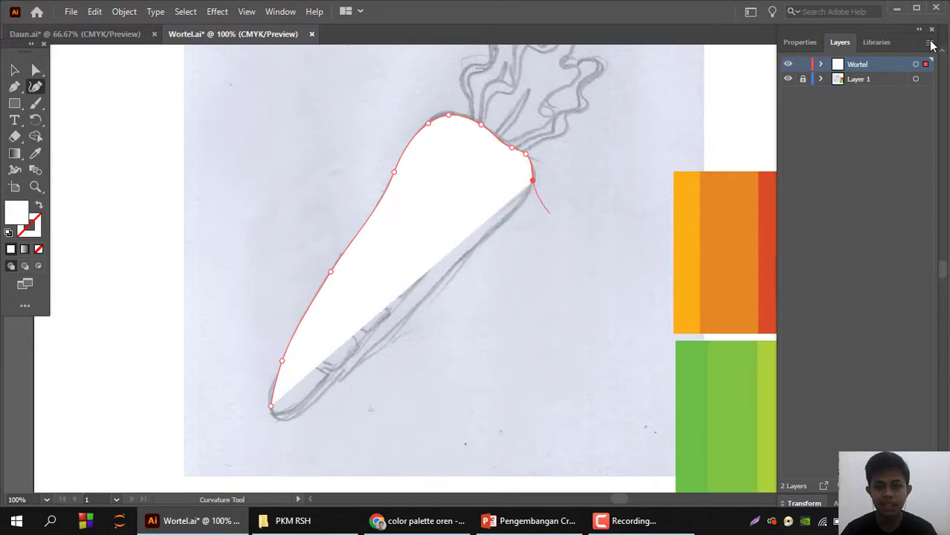
- Set the carrot outline's fill to None
left_click(809, 41)
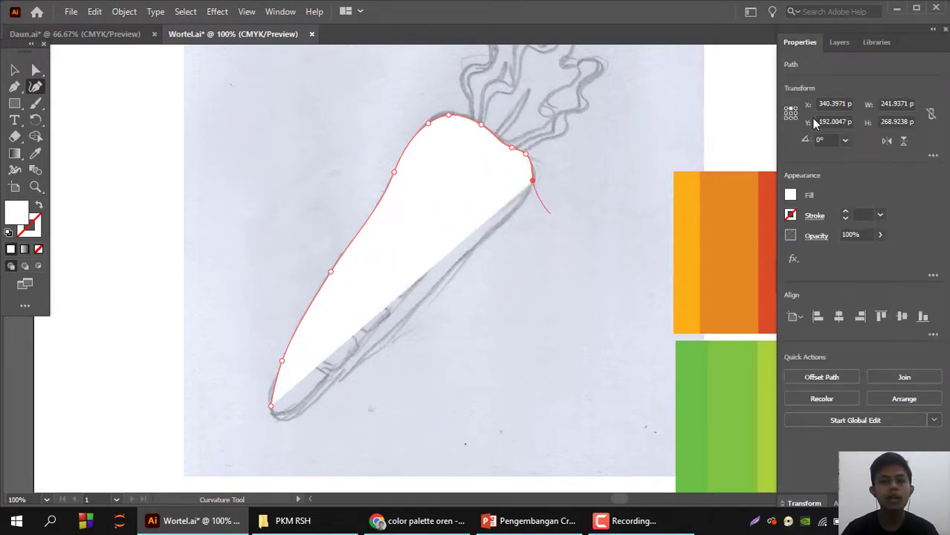
left_click(790, 195)
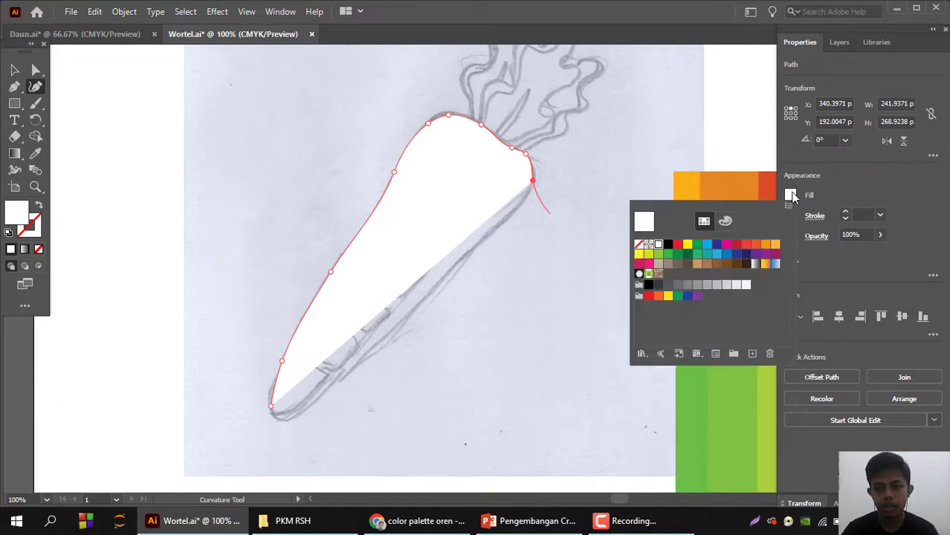
left_click(639, 247)
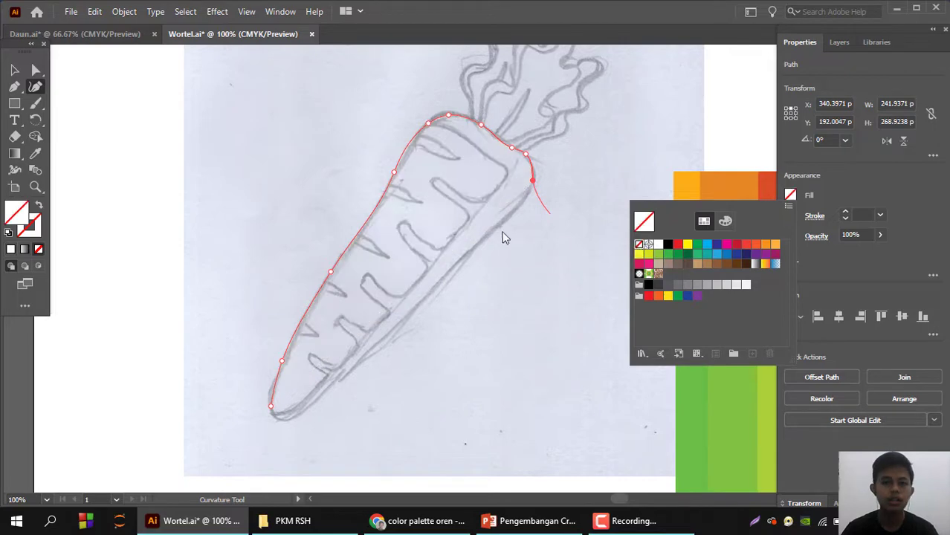
- Trace the carrot's right edge down to the tip and close the body outline at its starting point
left_click(503, 222)
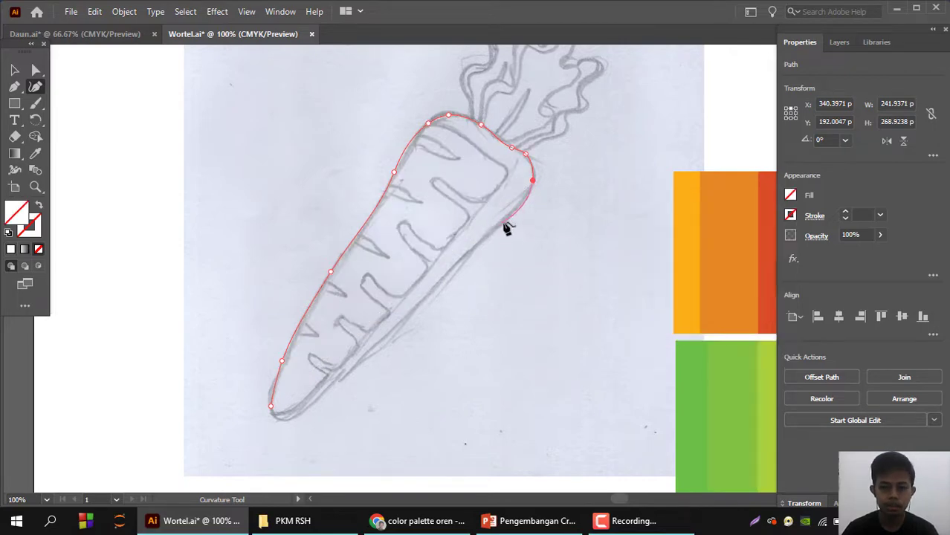
left_click(459, 265)
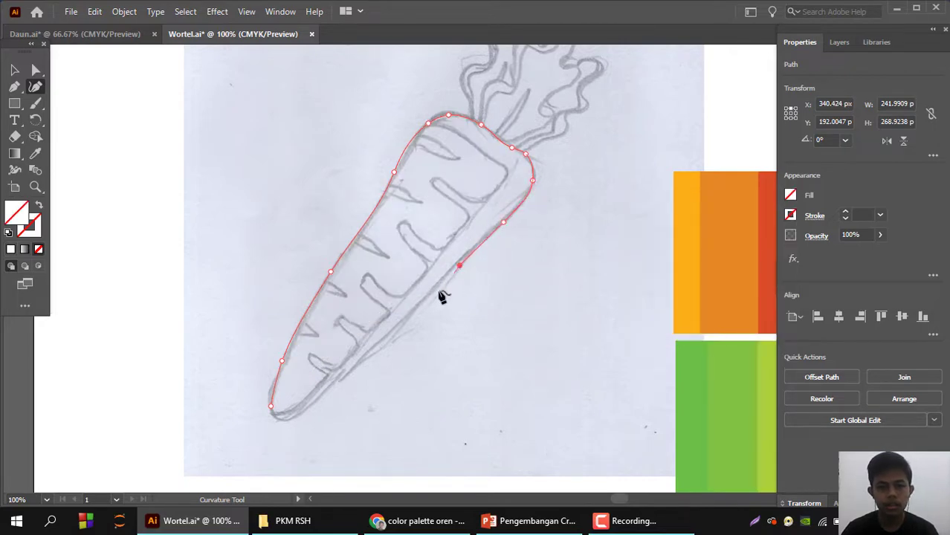
left_click(428, 299)
left_click(384, 339)
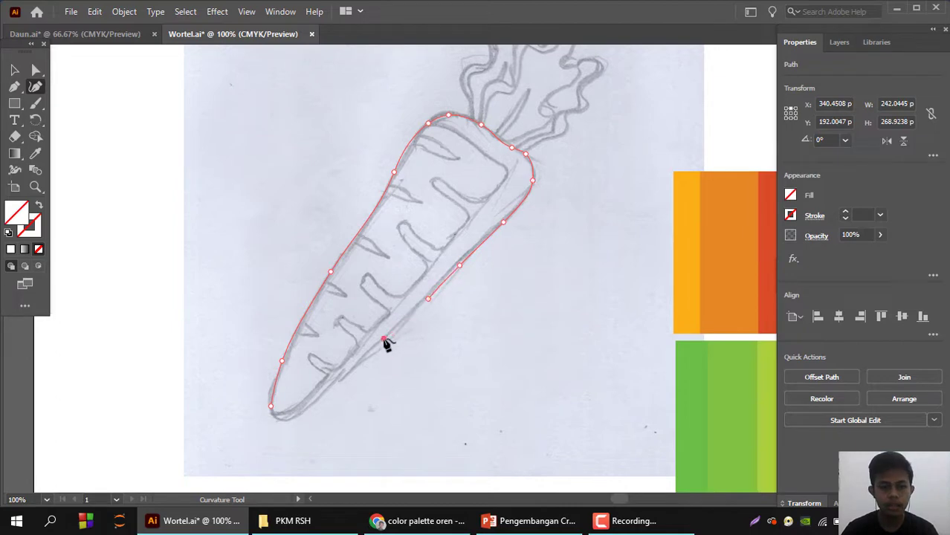
left_click(326, 395)
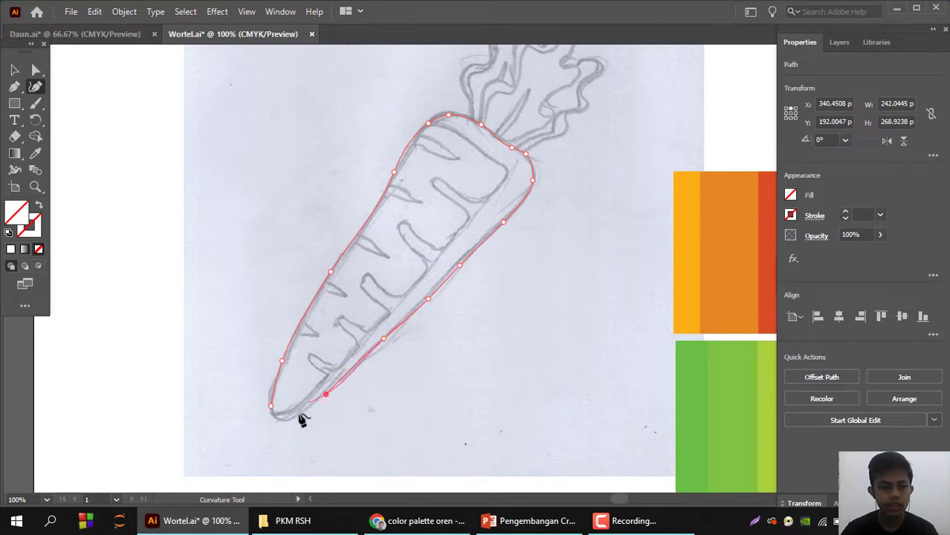
left_click(297, 415)
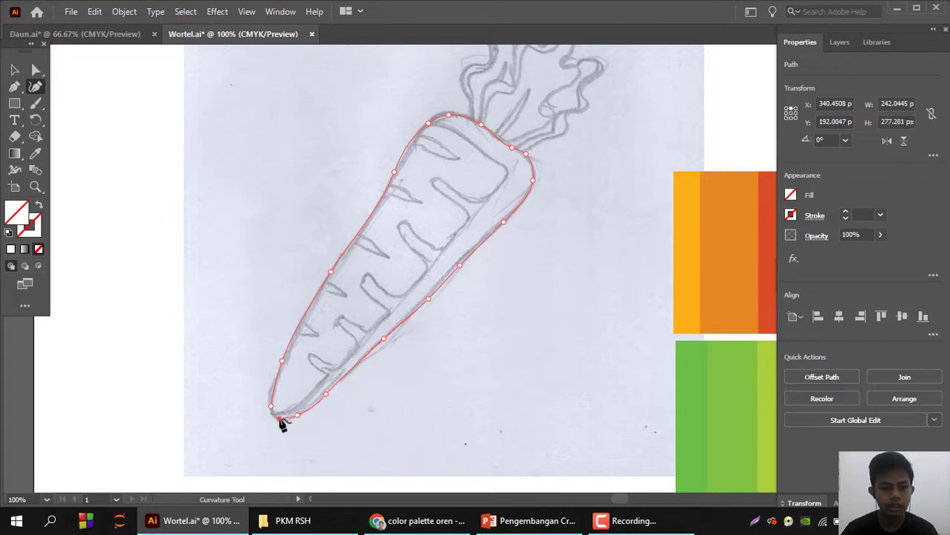
left_click(272, 408)
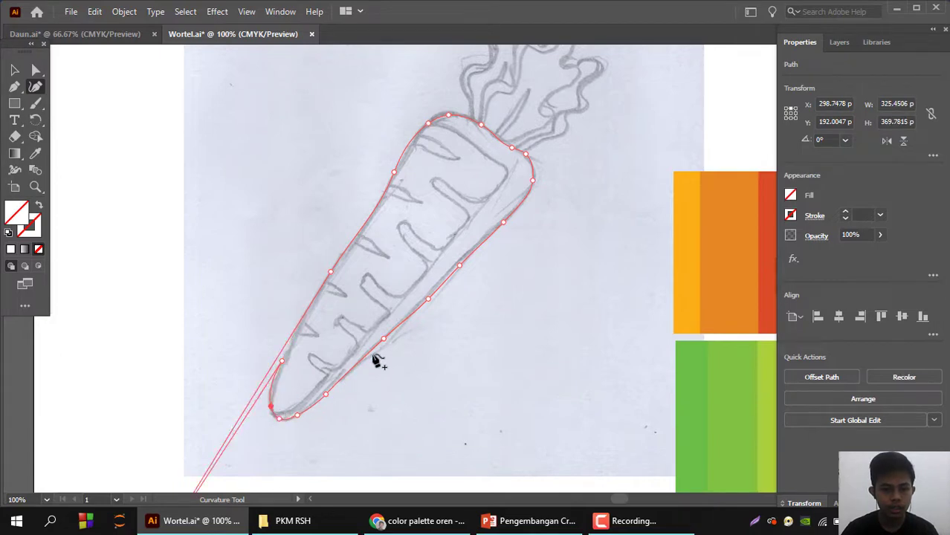
- Delete the stray anchor point forming a long spike below the carrot's tip
scroll(376, 361, "down", 5)
scroll(289, 334, "up", 1)
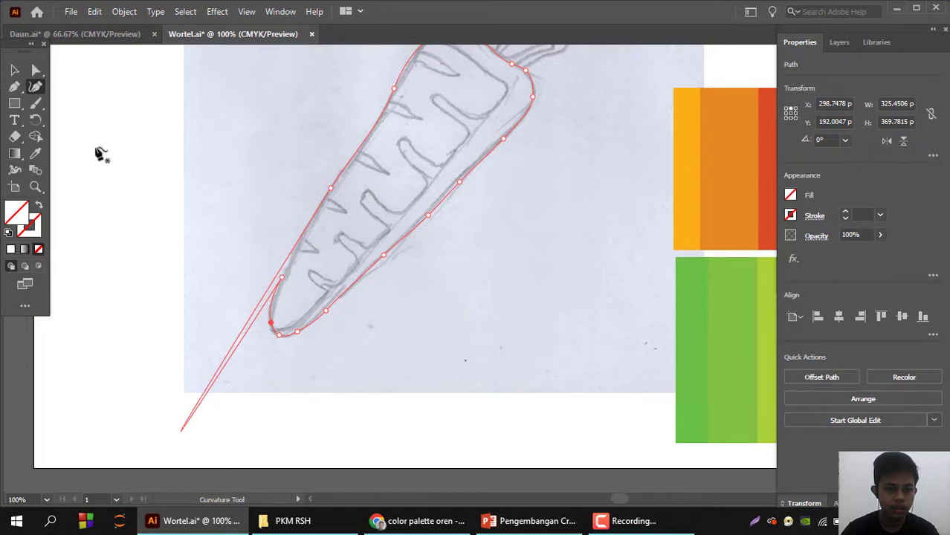
left_click(14, 70)
key("shift+grave")
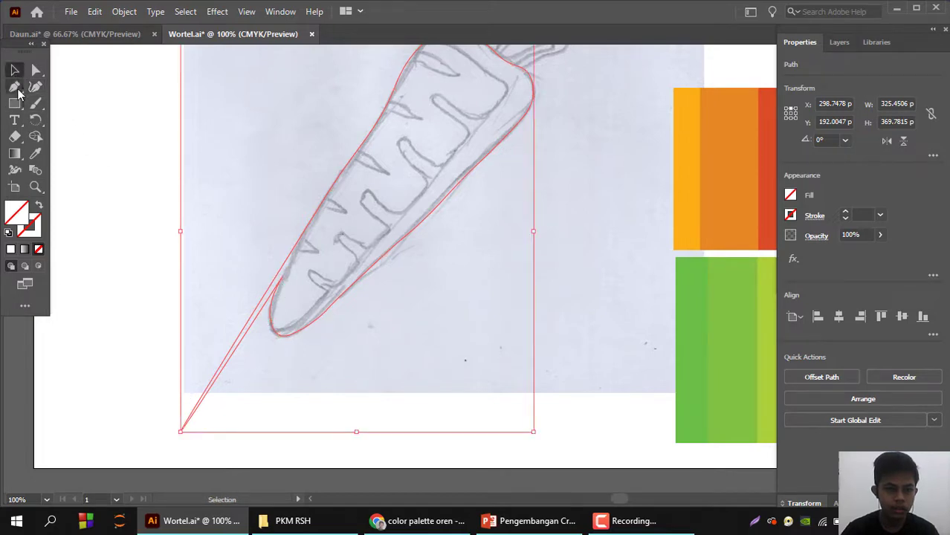
left_click(181, 432)
key("Delete")
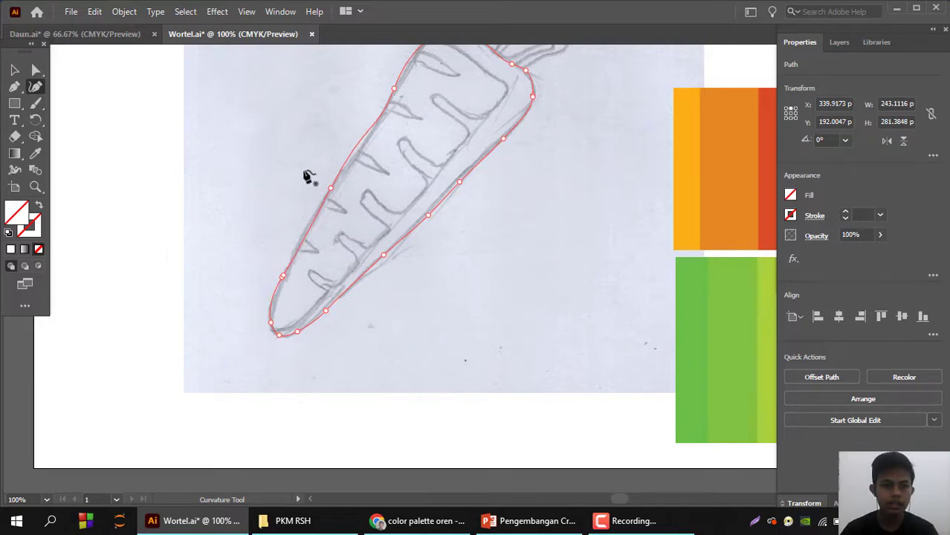
- Smooth the outline's left edge by moving its middle anchor lower along the sketch and adding another anchor just above it
key("ctrl+plus")
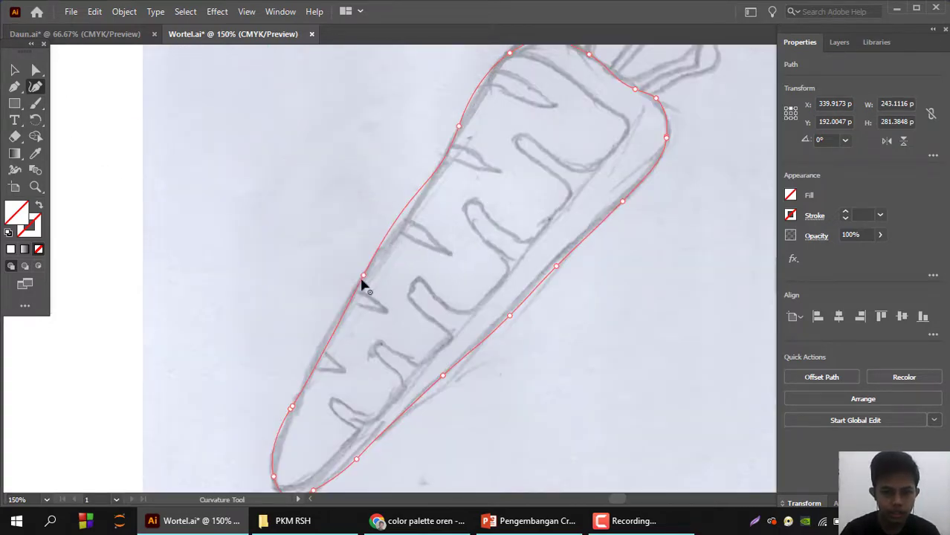
left_click_drag(361, 279, 335, 317)
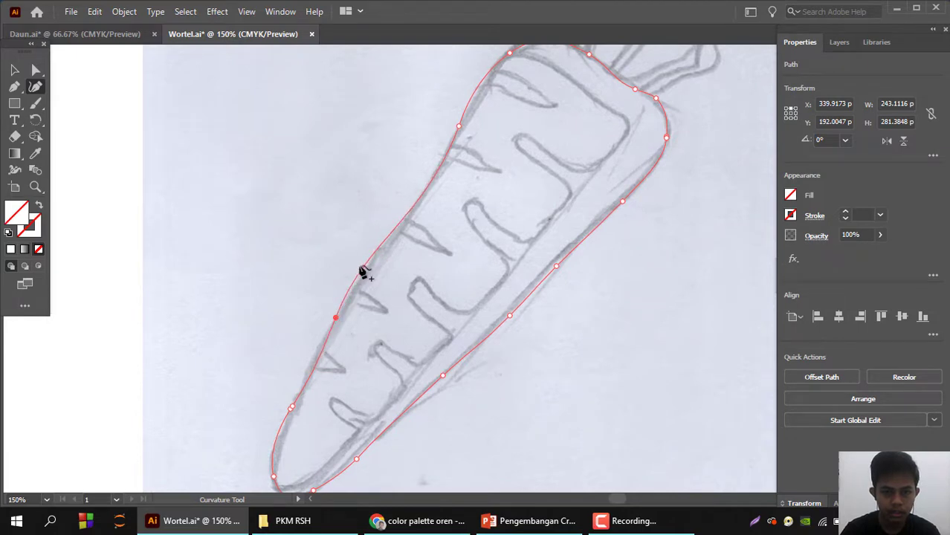
left_click(358, 284)
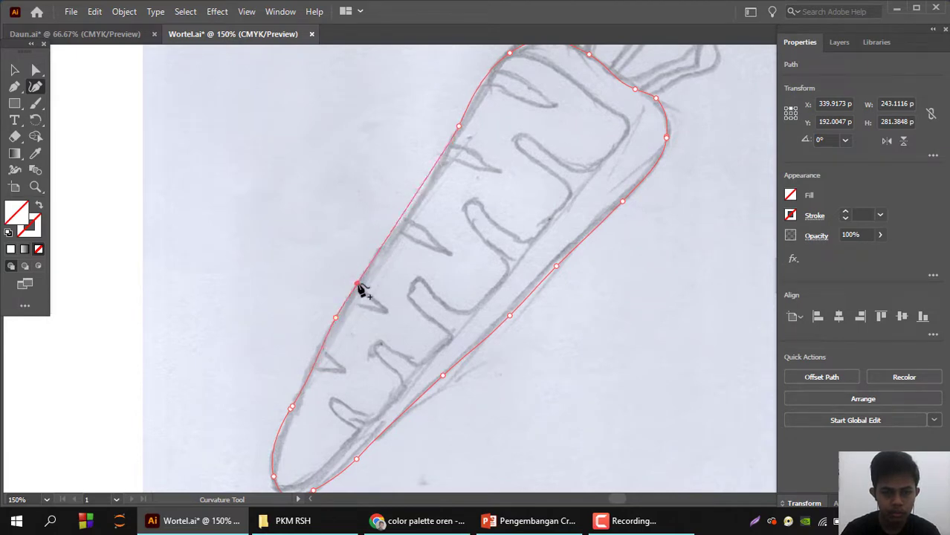
left_click(291, 408)
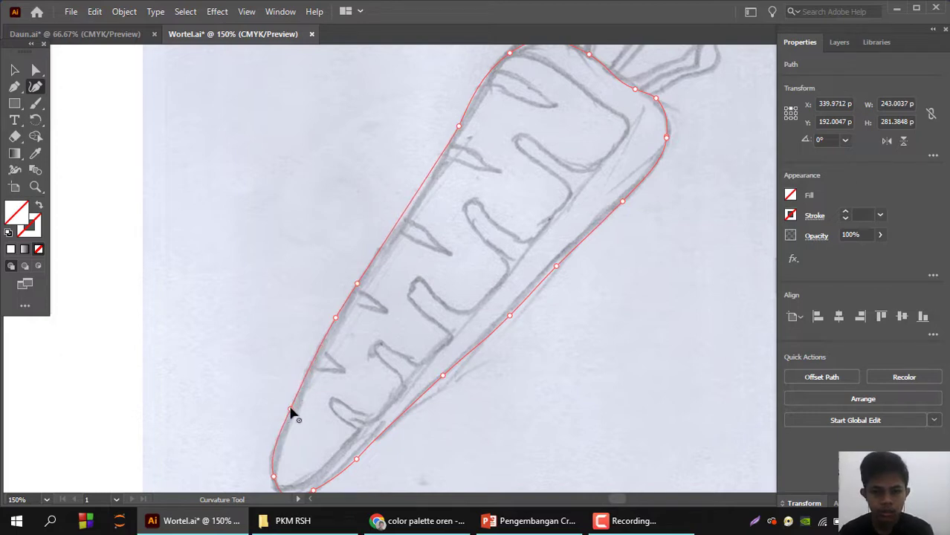
- Adjust the anchors near the carrot's tip and at its upper-right shoulder to match the sketch
left_click_drag(291, 409, 271, 382)
scroll(440, 360, "down", 3)
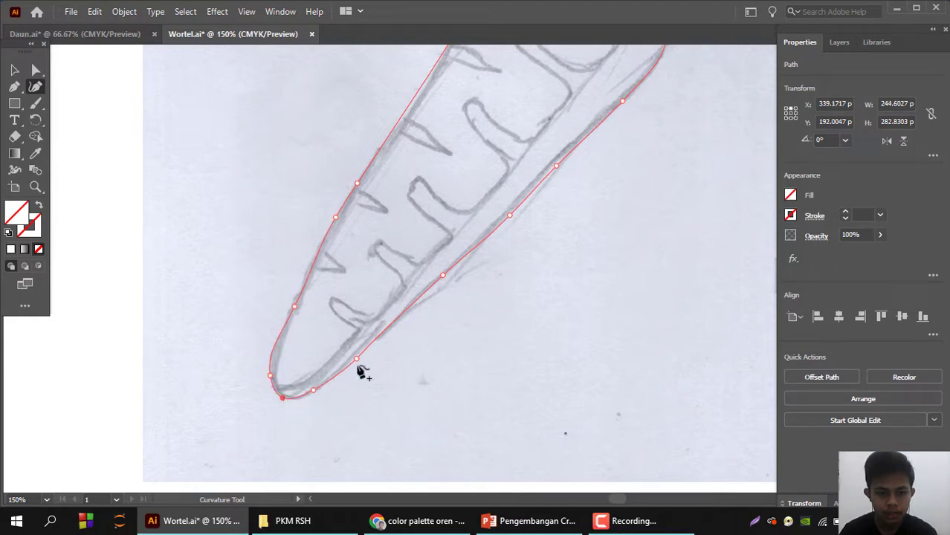
scroll(394, 353, "up", 4)
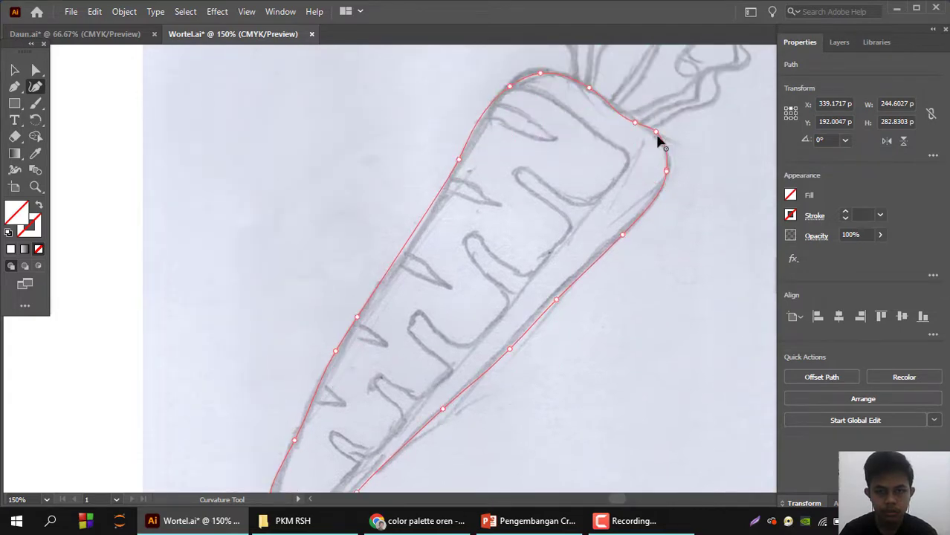
left_click_drag(657, 144, 658, 146)
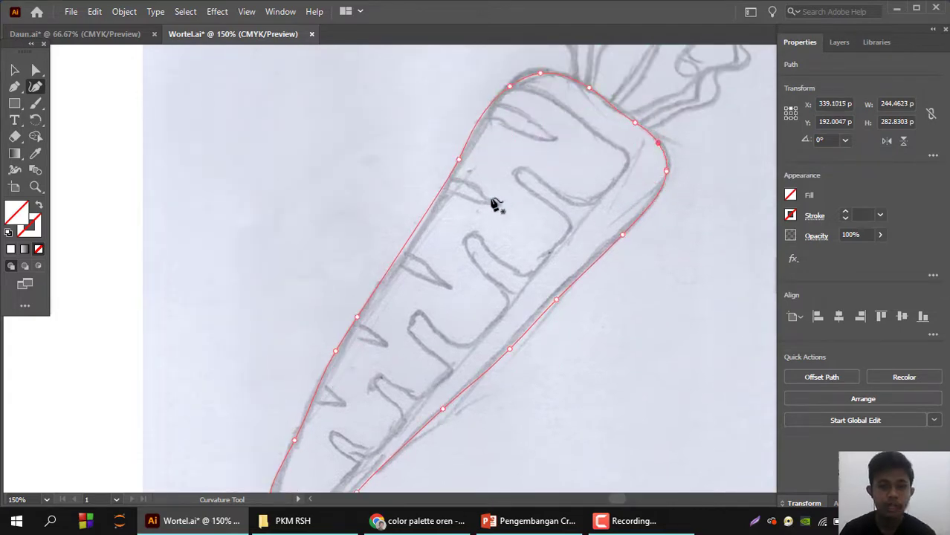
- Fill the carrot body with the red-orange of the orange palette's third stripe using the Eyedropper
left_click(35, 153)
left_click_drag(617, 267, 219, 235)
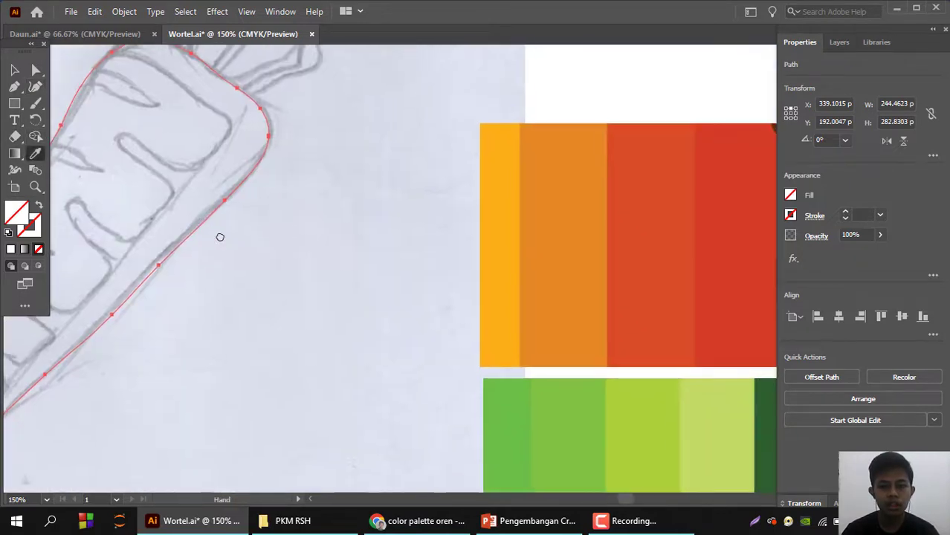
left_click_drag(295, 249, 282, 272)
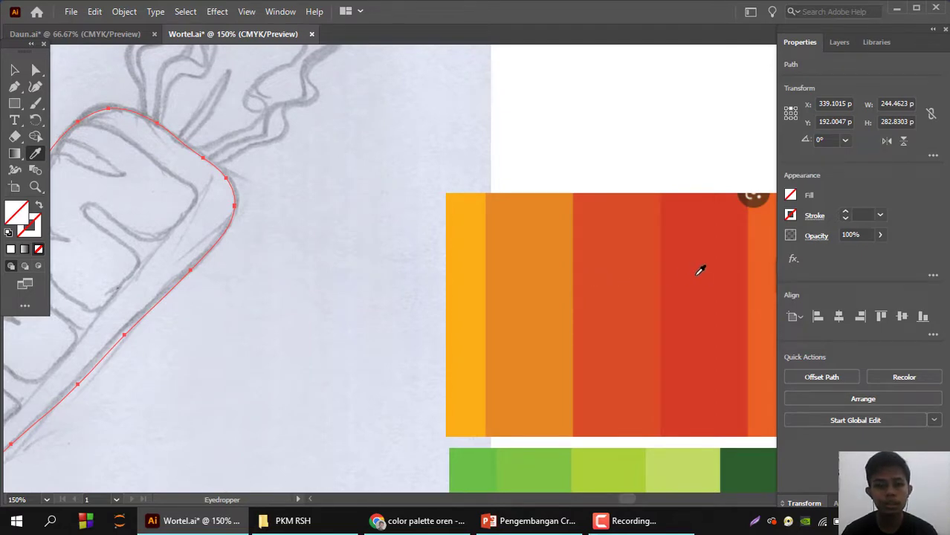
left_click(614, 272)
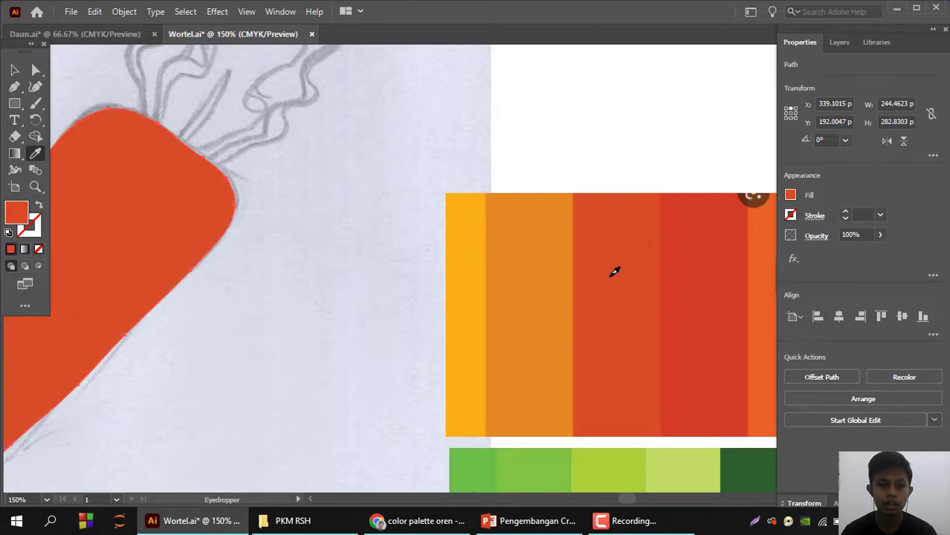
left_click(15, 69)
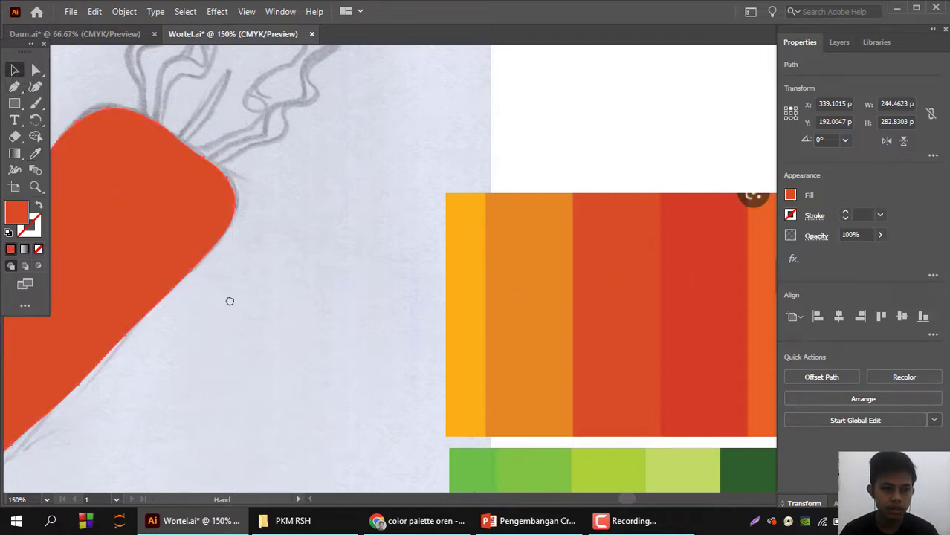
- Move the carrot outline's topmost anchor slightly up and left to match the sketch using the Curvature tool
left_click_drag(229, 299, 492, 249)
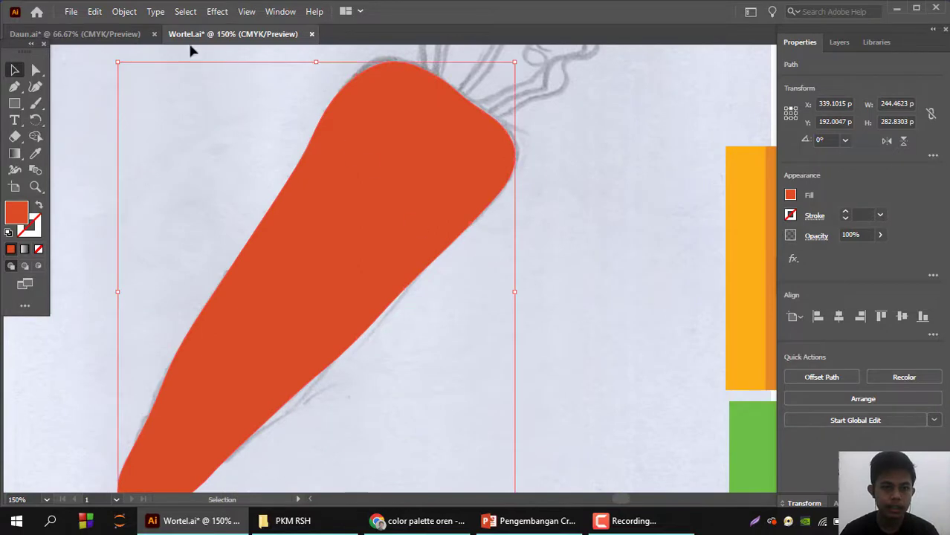
left_click(35, 86)
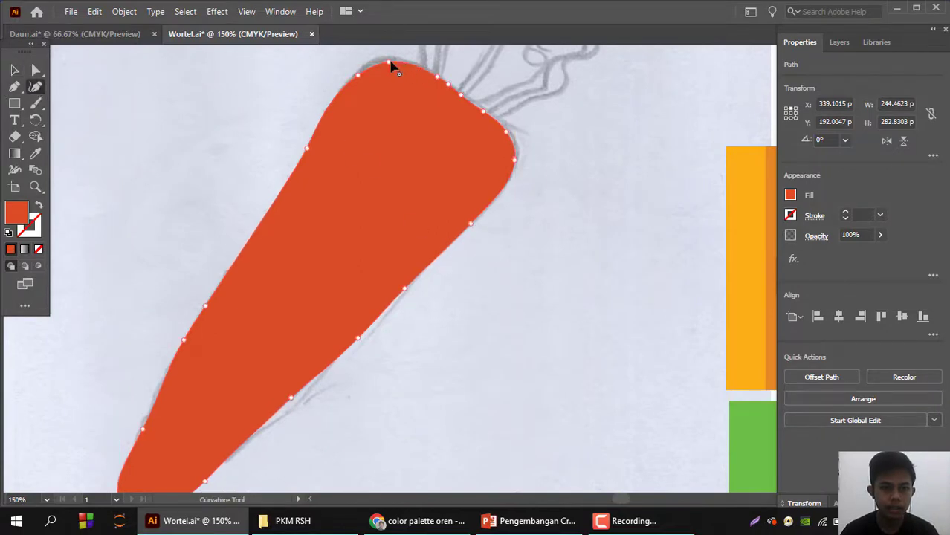
left_click_drag(389, 63, 382, 59)
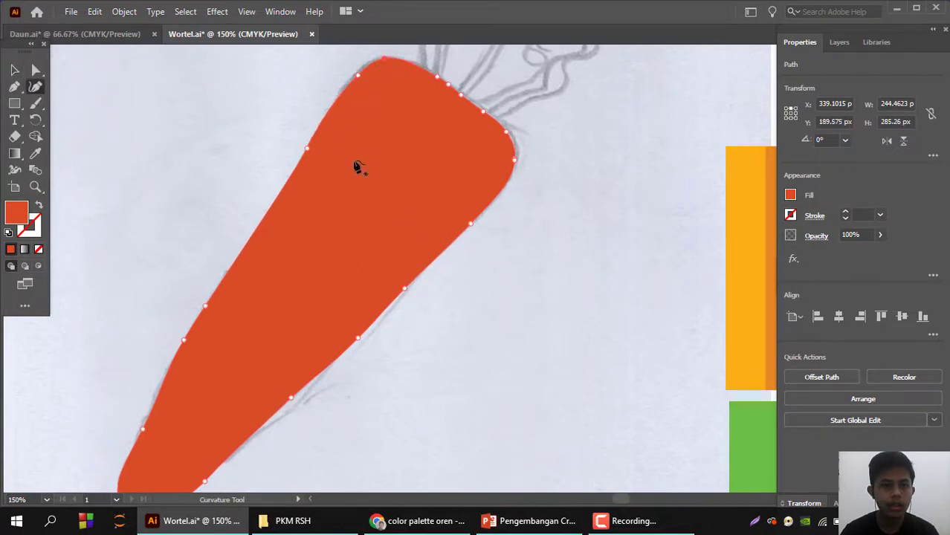
left_click(14, 69)
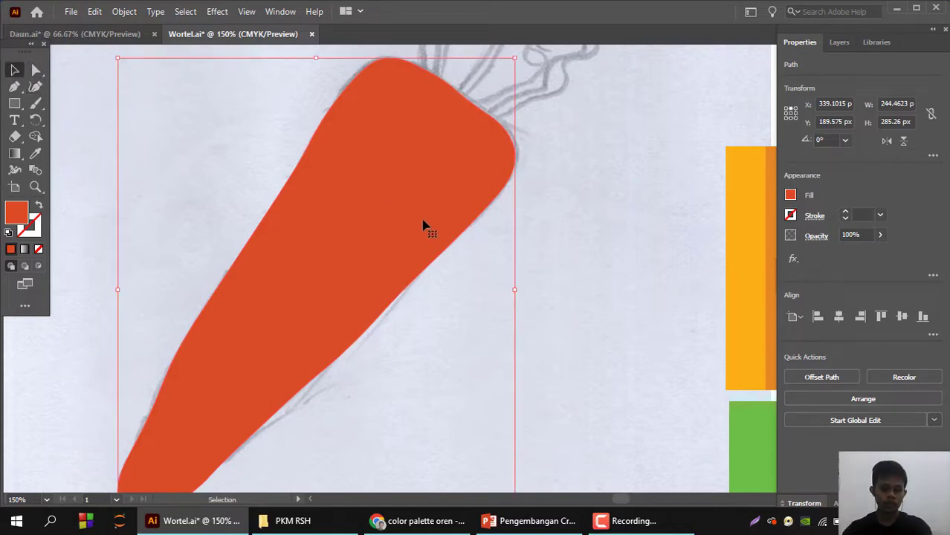
- Lower the carrot body's opacity to 36% so the sketched inner details can be traced
scroll(423, 225, "down", 2)
scroll(423, 225, "up", 2)
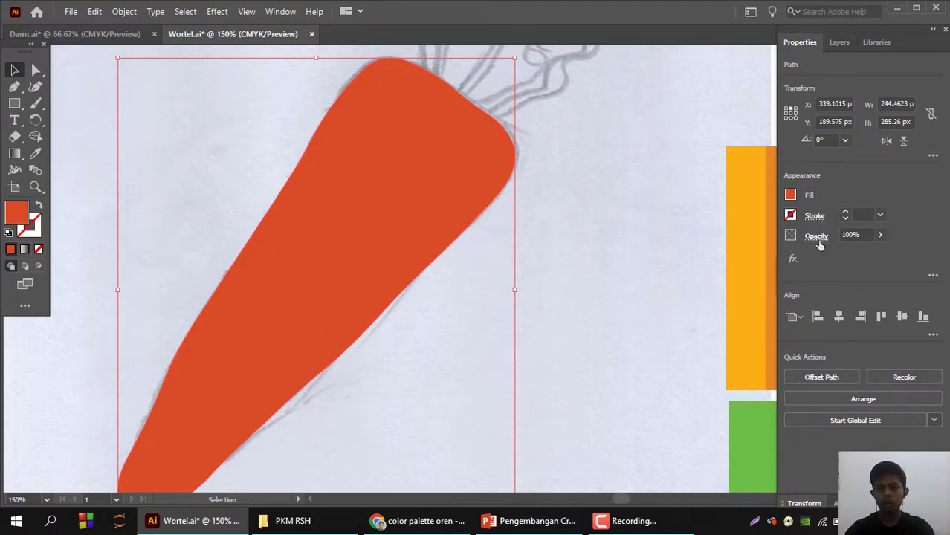
left_click(879, 234)
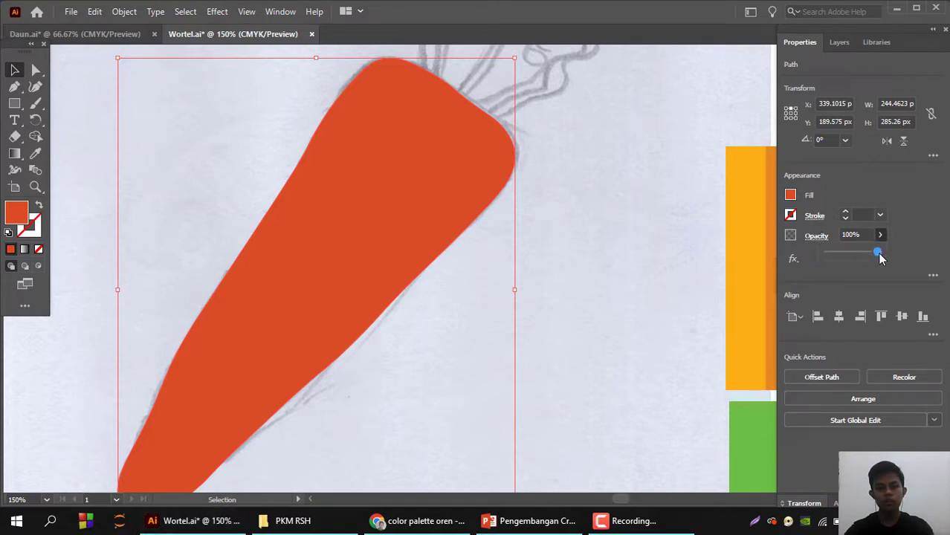
mouse_move(878, 254)
left_mouse_down()
mouse_move(838, 254)
mouse_move(846, 254)
left_mouse_up()
left_click(617, 265)
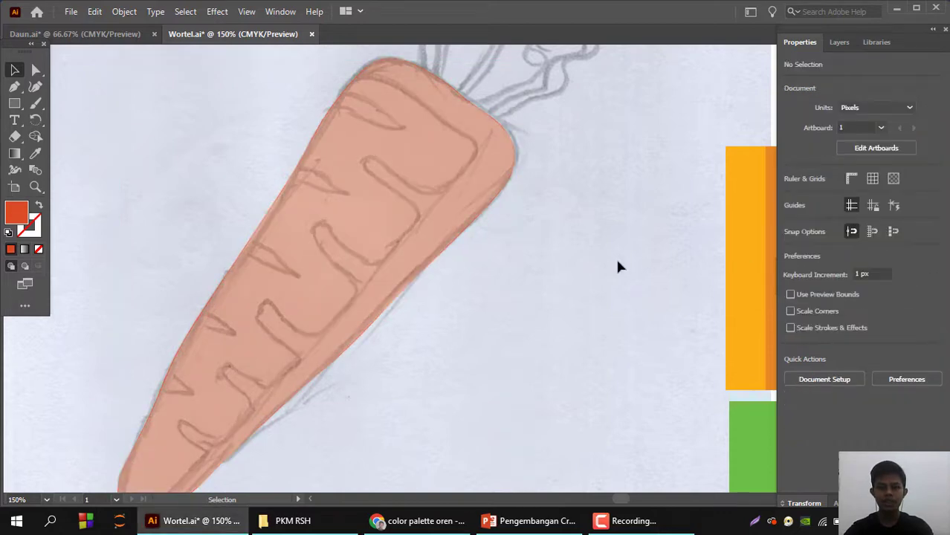
scroll(425, 338, "down", 2)
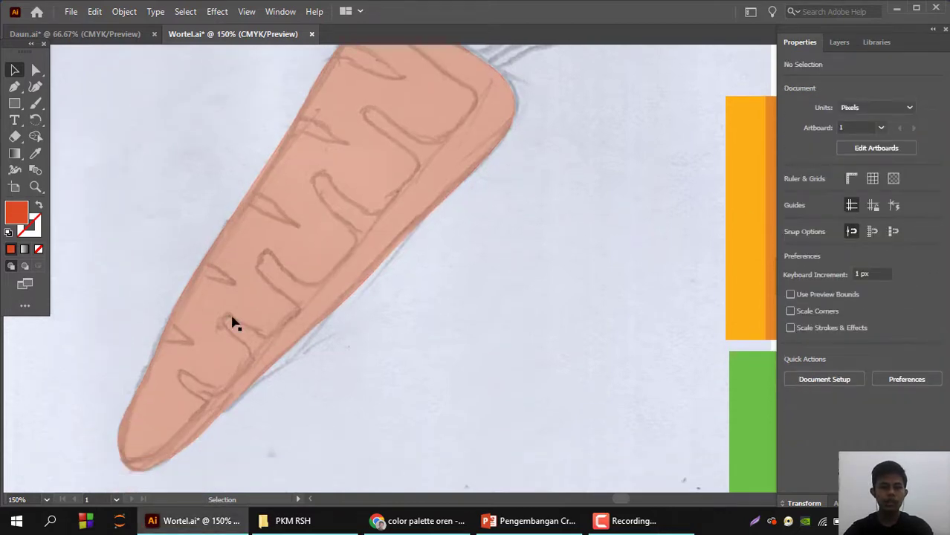
scroll(592, 346, "up", 2)
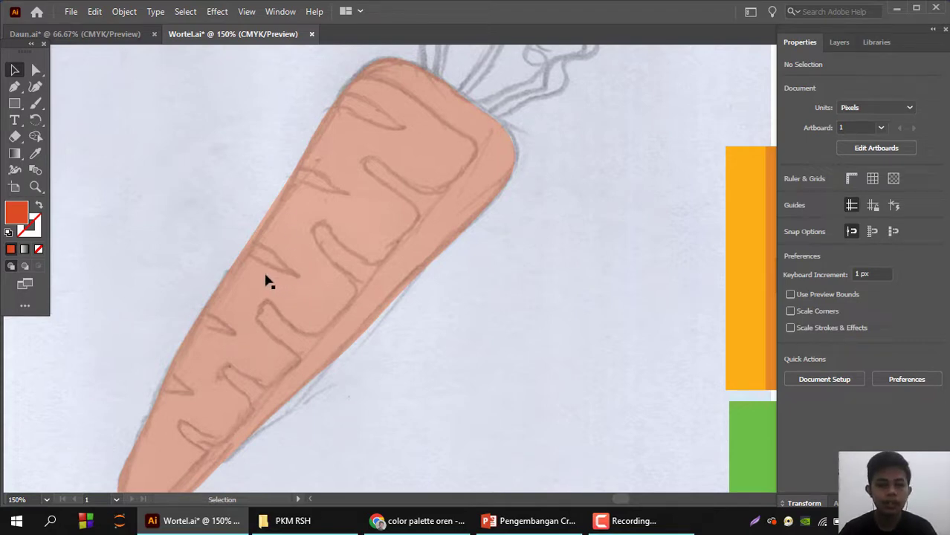
- Start a new Curvature path at the carrot's tip and trace the sketched inner contour around the lowest finger-shaped groove
left_click(34, 88)
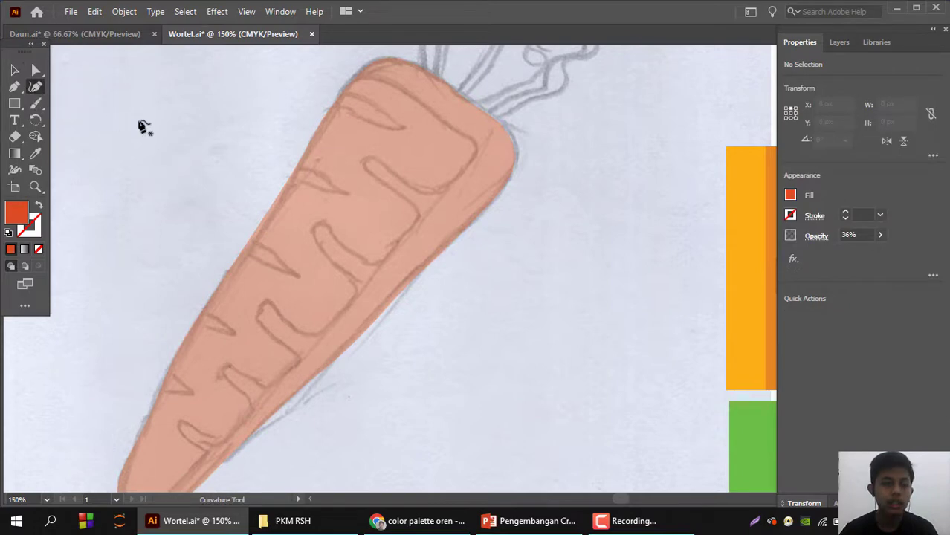
scroll(362, 152, "down", 3)
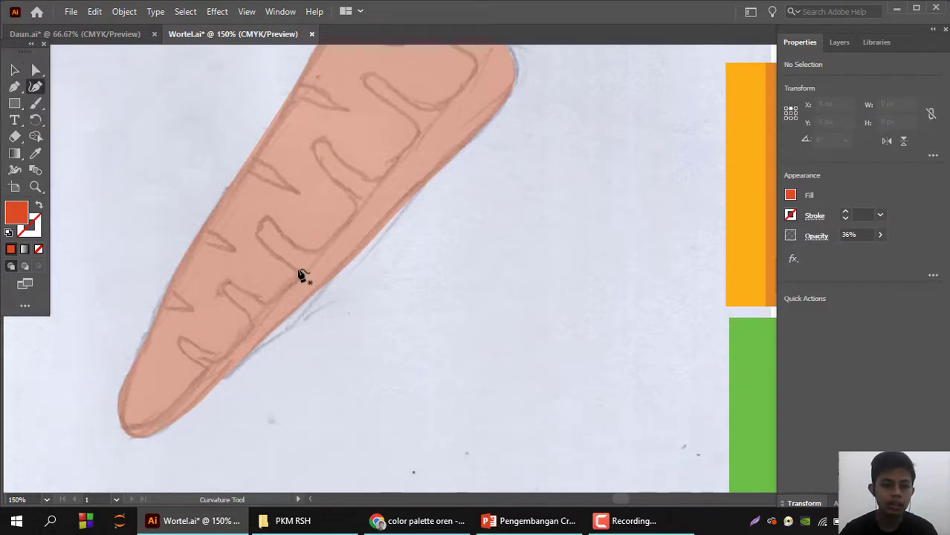
left_click(128, 424)
left_click(161, 413)
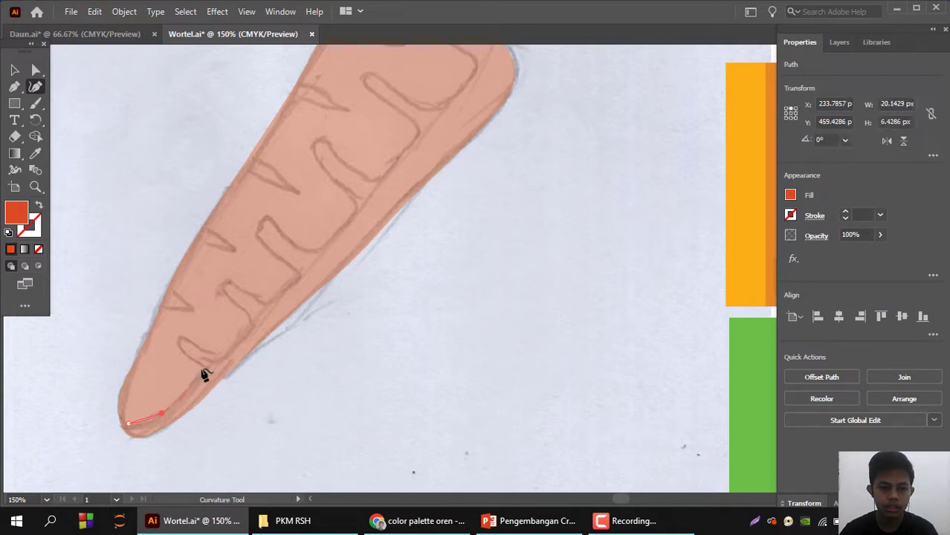
left_click(198, 366)
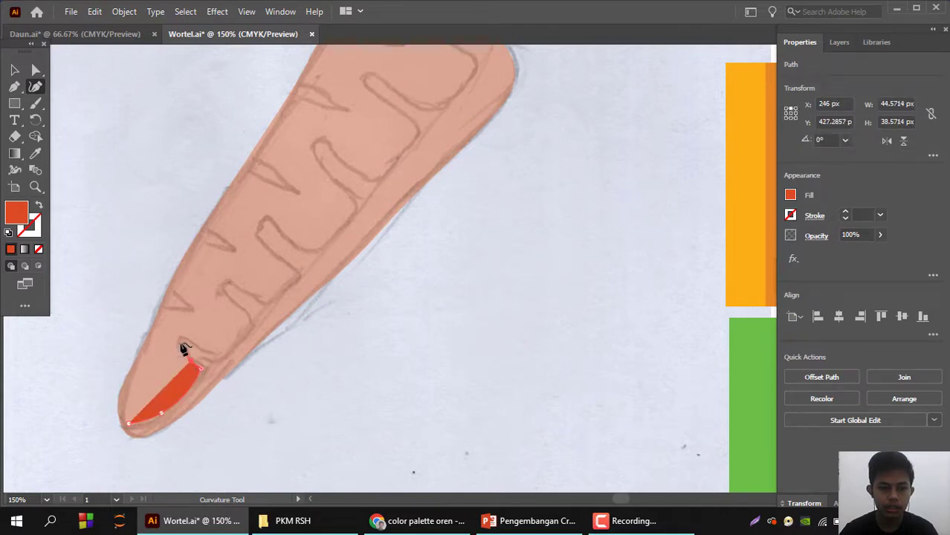
left_click(182, 340)
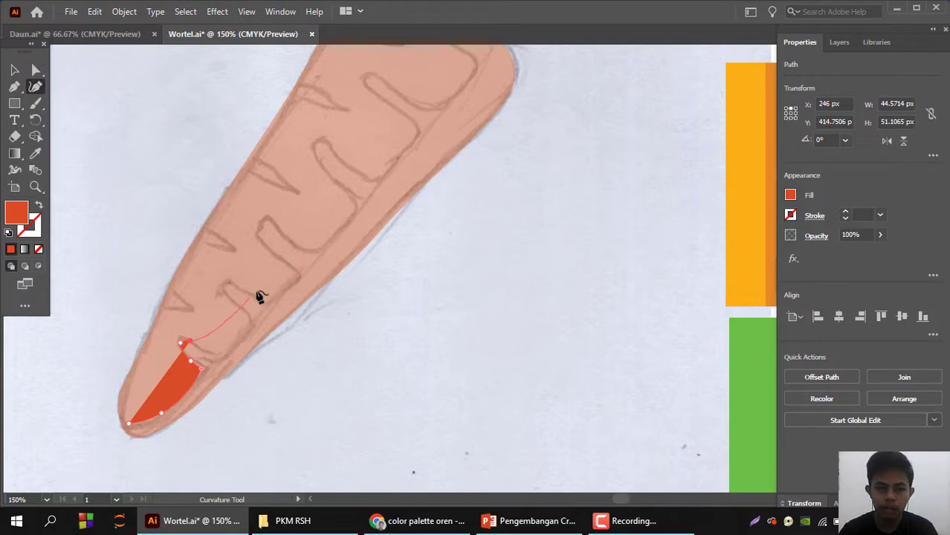
key("ctrl")
key("ctrl+equal")
key("ctrl+equal")
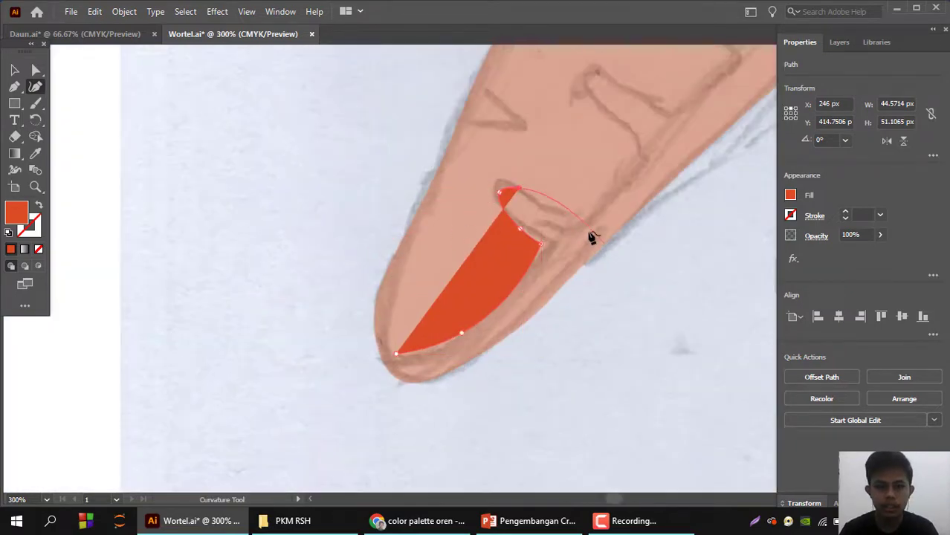
left_click(555, 216)
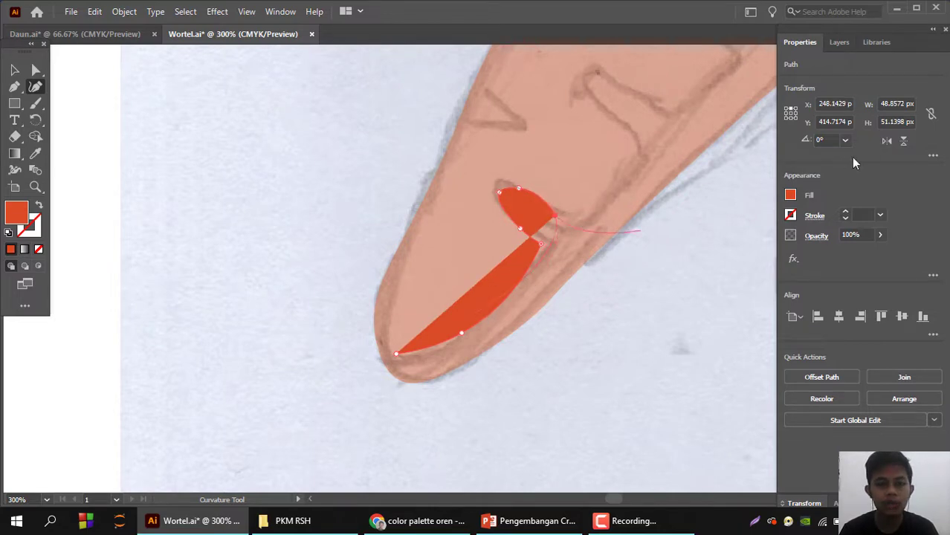
- Set the fill of the inner contour path to None
left_click(790, 195)
left_click(638, 245)
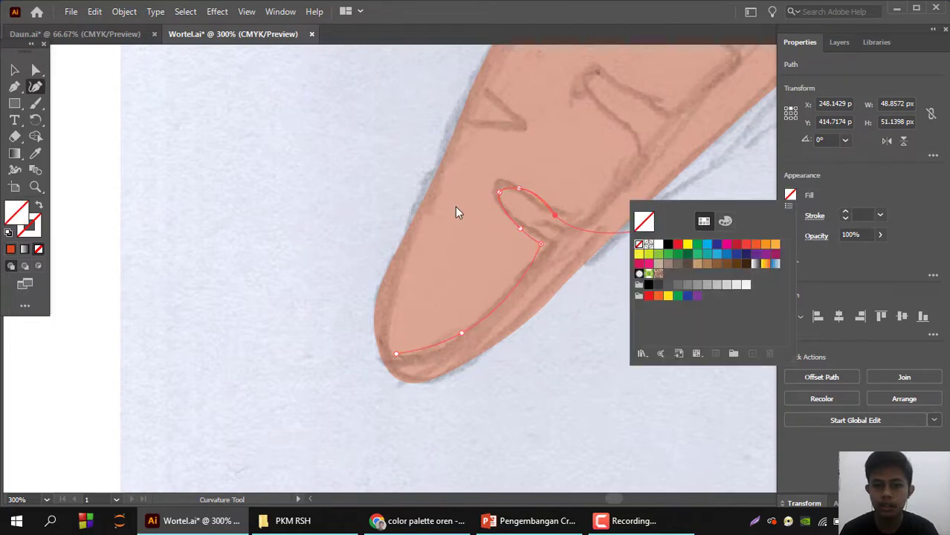
key("Escape")
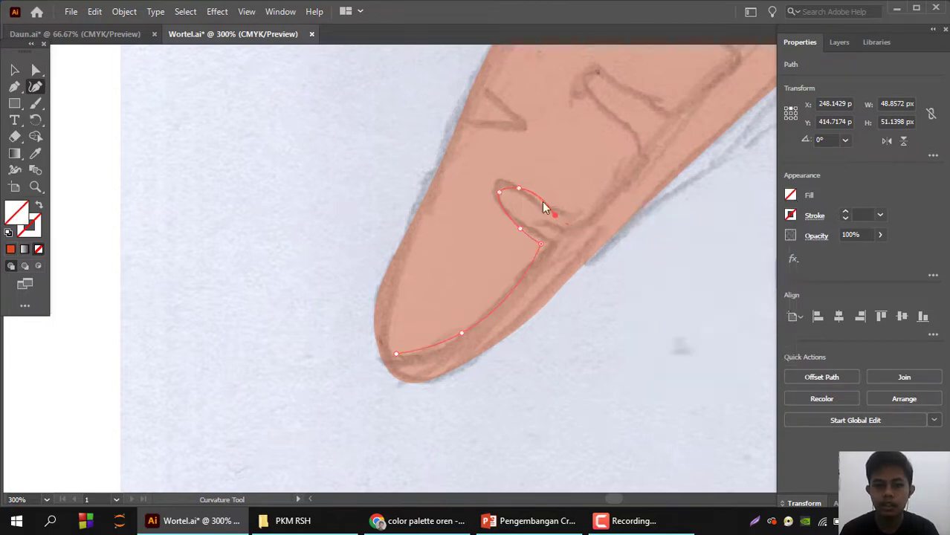
- Continue the inner contour path up from the lowest groove and around the second finger-shaped groove
left_click(577, 223)
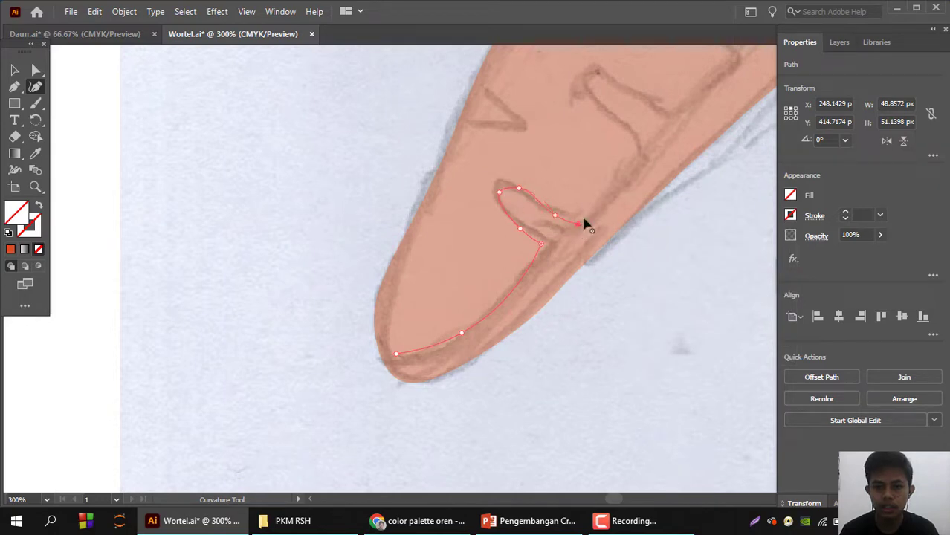
left_click(641, 156)
left_click(630, 126)
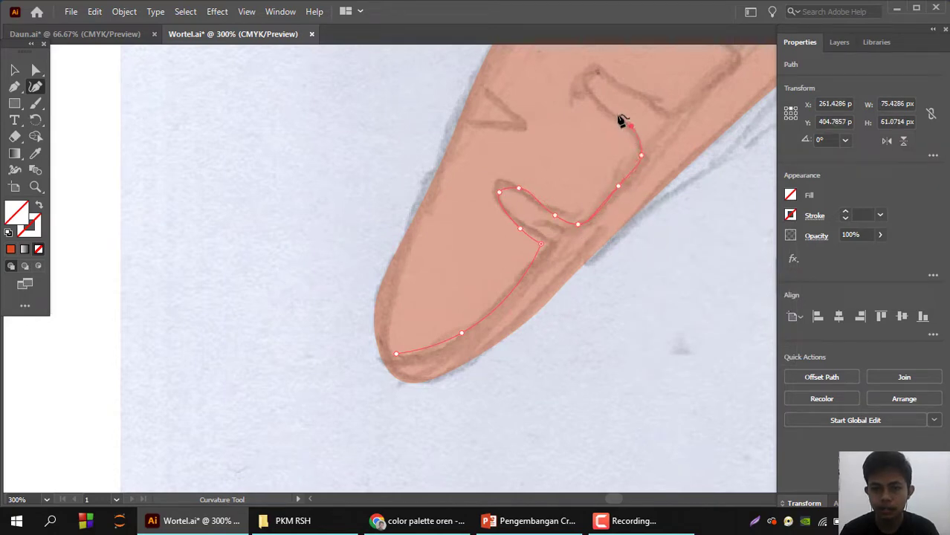
left_click(599, 101)
left_click(584, 72)
left_click(599, 72)
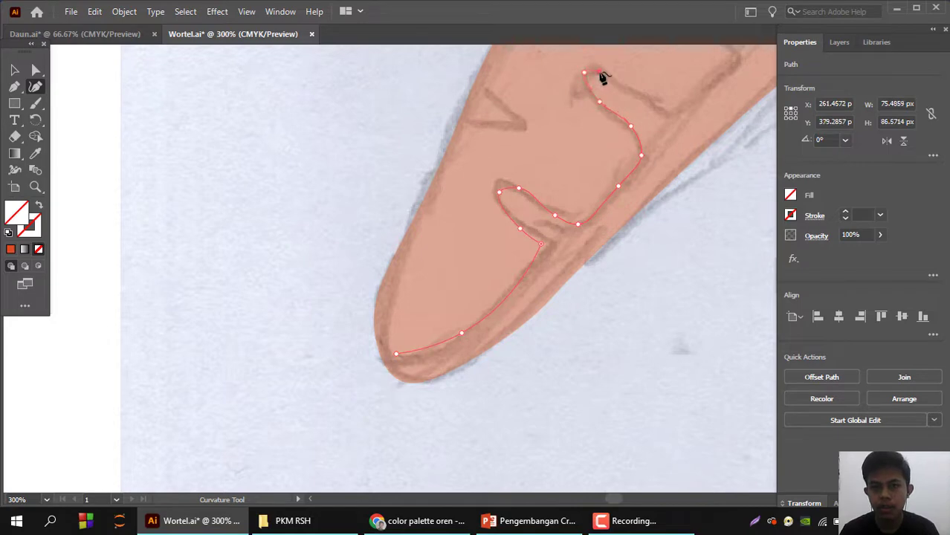
left_click(681, 112)
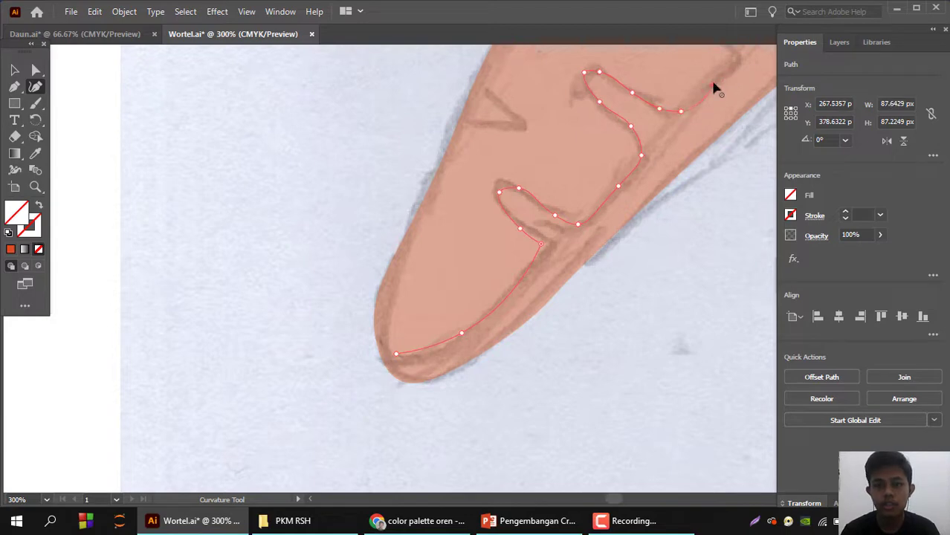
- Extend the inner contour path along the carrot's right side and around the third finger-shaped groove
left_click(713, 84)
left_click(743, 60)
left_click_drag(721, 94, 640, 301)
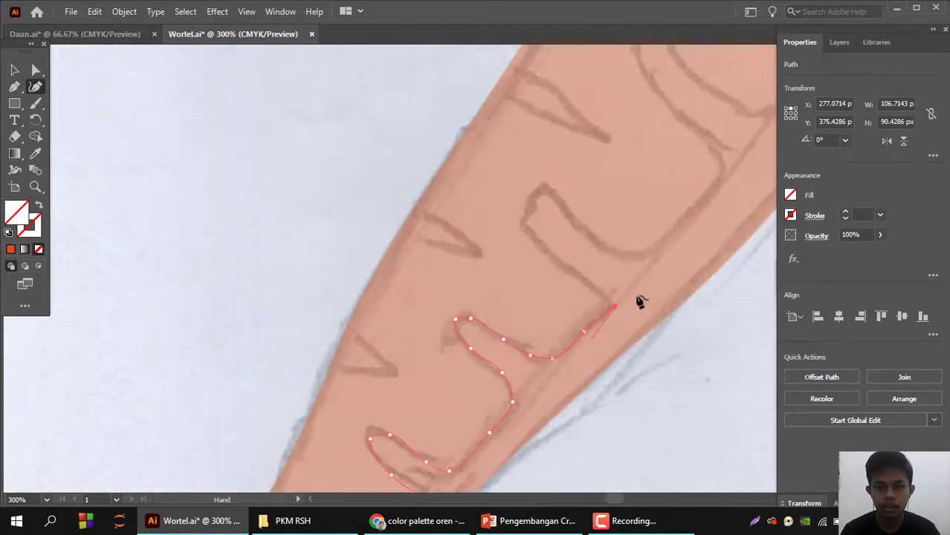
left_click(589, 280)
left_click(544, 249)
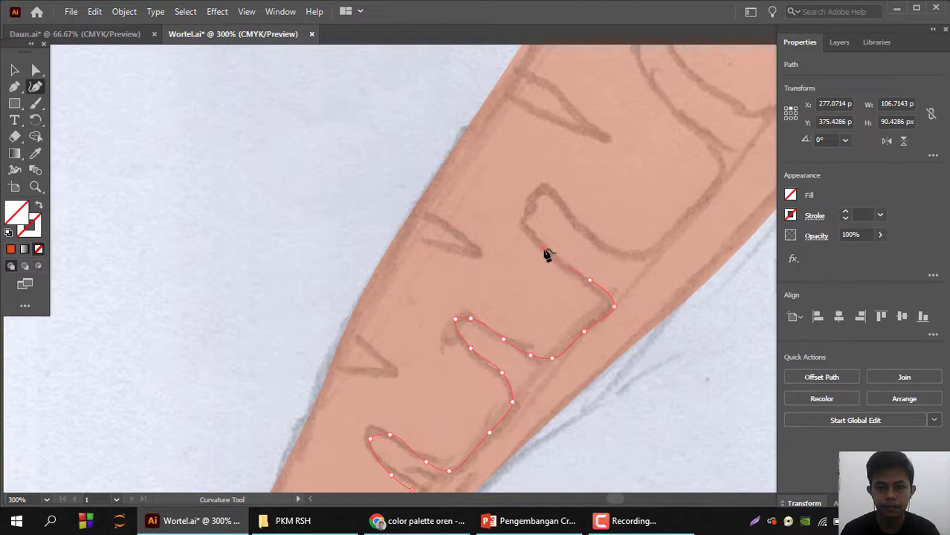
left_click(524, 225)
left_click(541, 187)
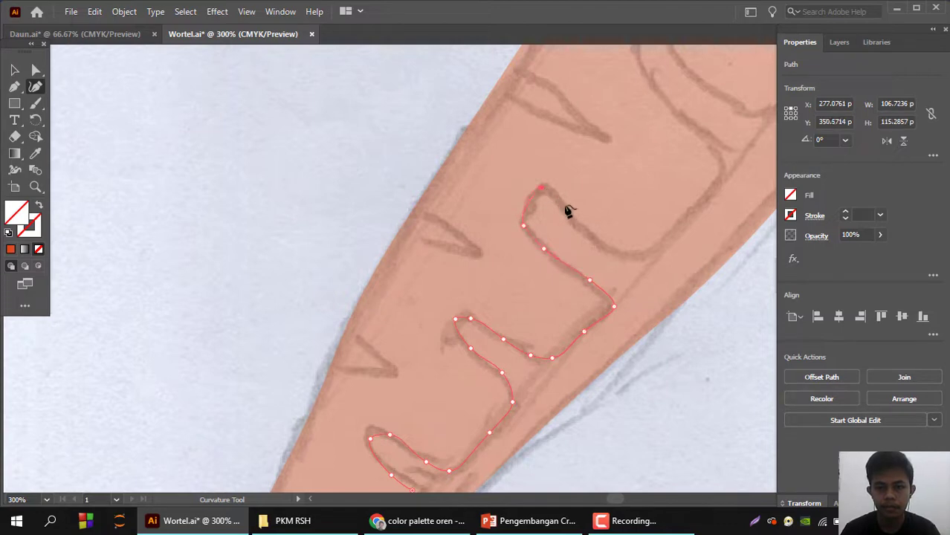
left_click(569, 216)
left_click(611, 250)
left_click(638, 253)
- Trace the next bulge of the inner contour and follow the sketch around the fourth finger-shaped groove
left_click(679, 227)
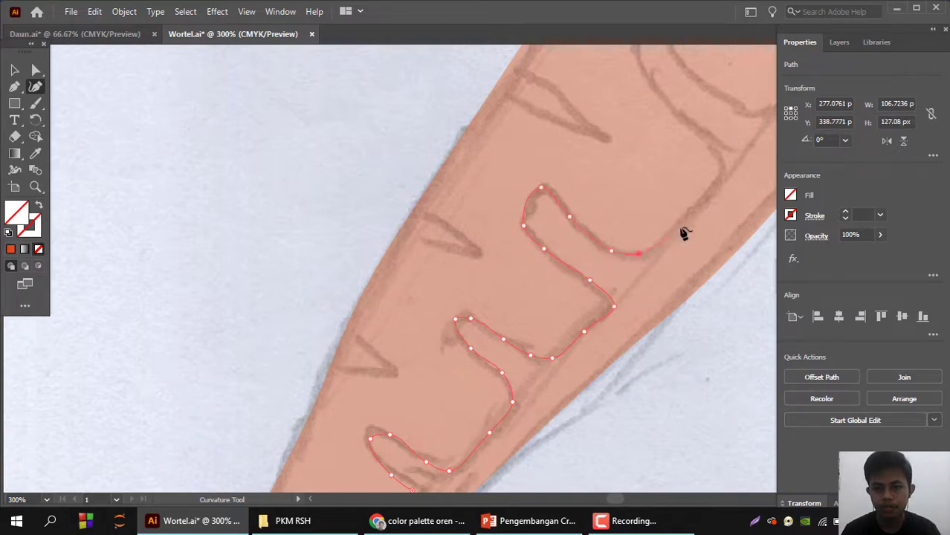
left_click(722, 177)
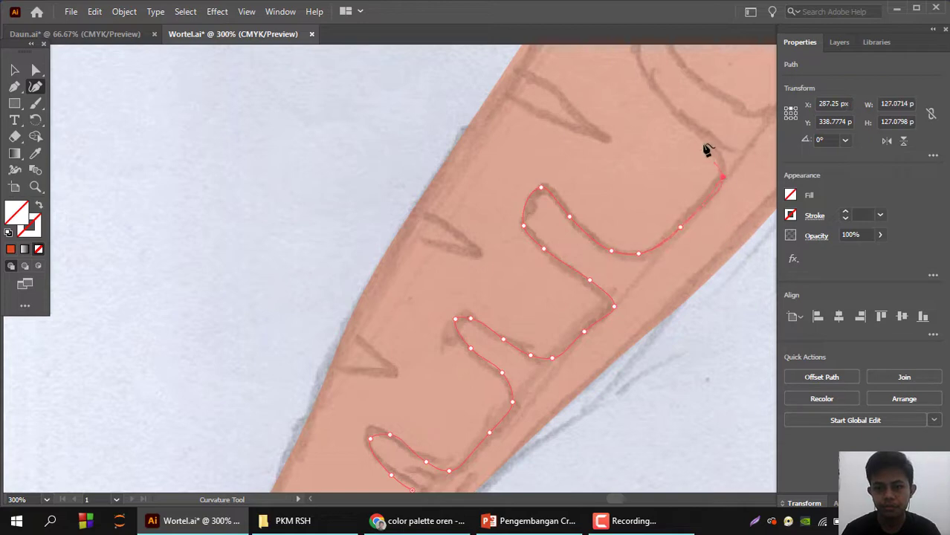
left_click(669, 108)
left_click_drag(669, 110, 504, 353)
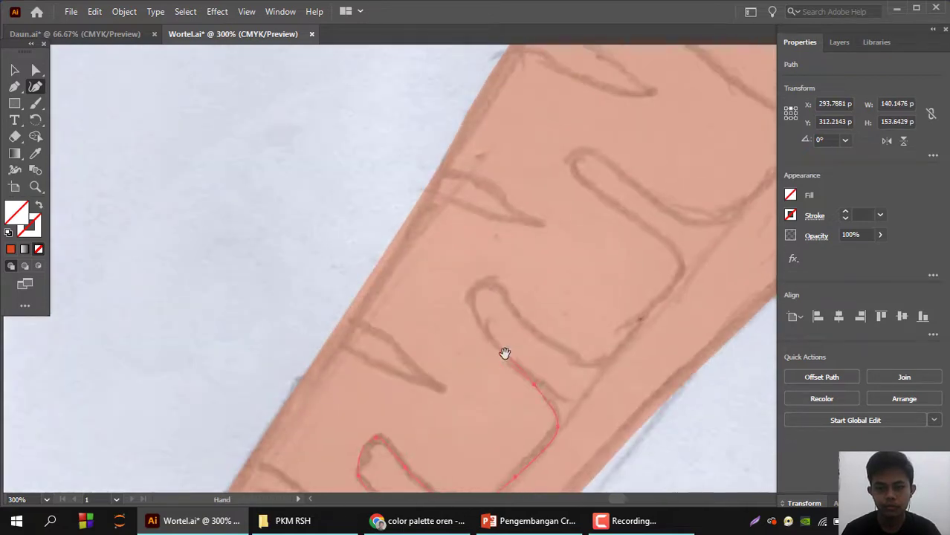
left_click(475, 321)
left_click(478, 282)
left_click(504, 289)
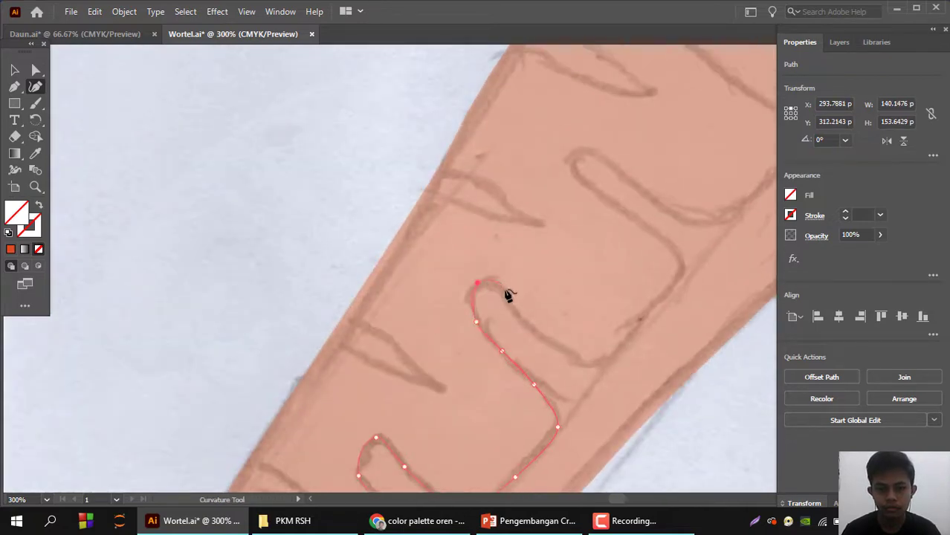
left_click(526, 330)
left_click(574, 357)
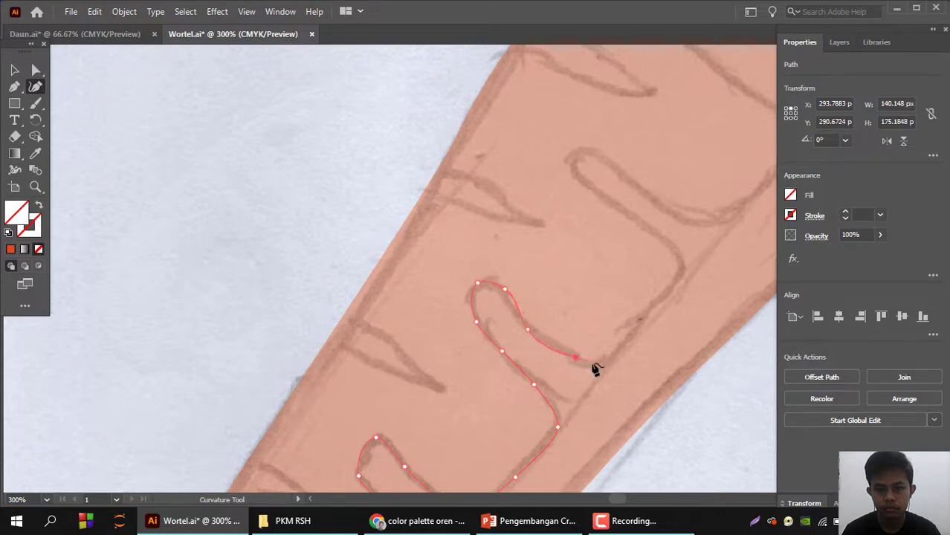
left_click(607, 356)
- Carry the inner contour path around the fifth, uppermost finger-shaped groove and up towards the carrot's upper-right corner
left_click(639, 316)
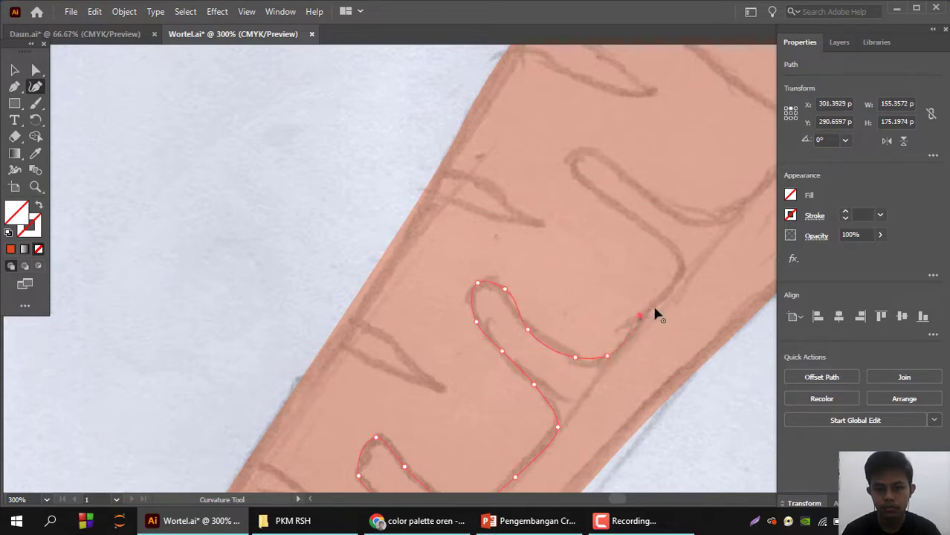
left_click(675, 276)
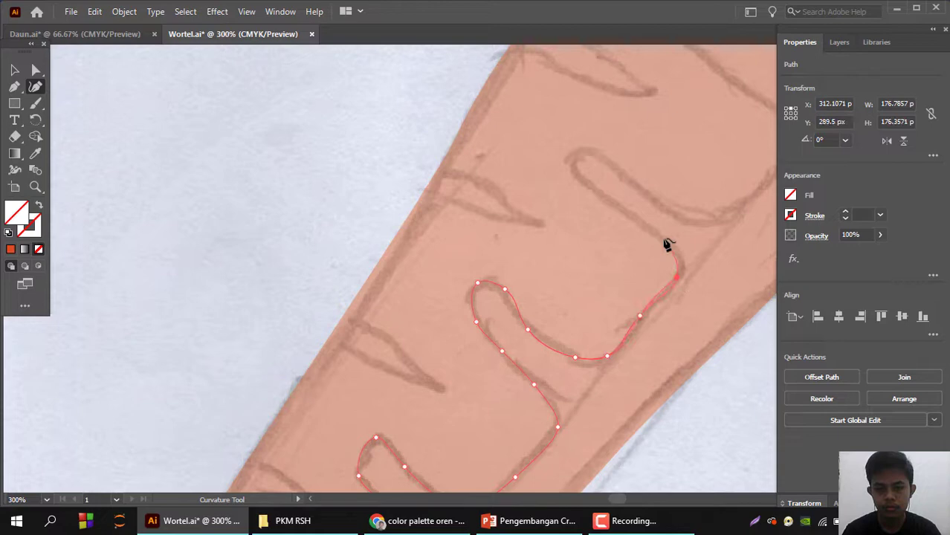
left_click(621, 213)
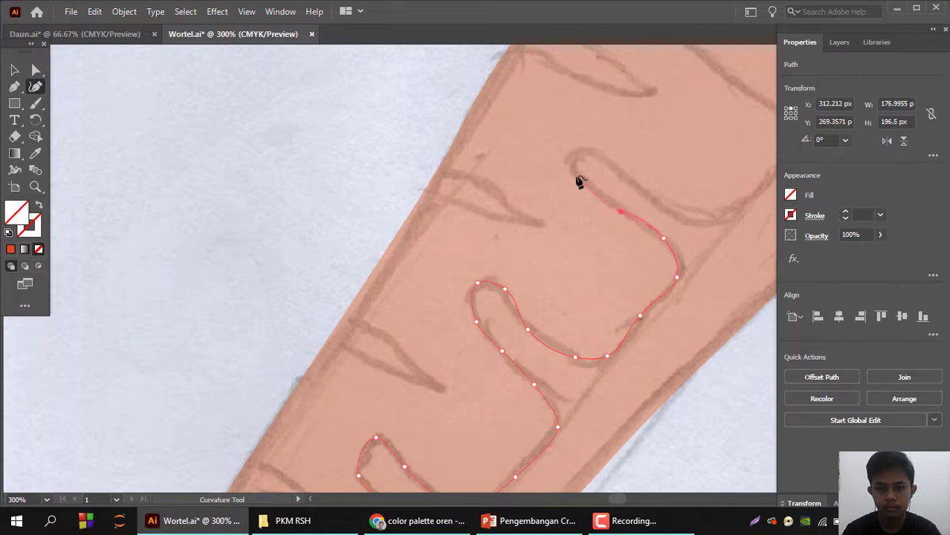
left_click(575, 152)
left_click(607, 156)
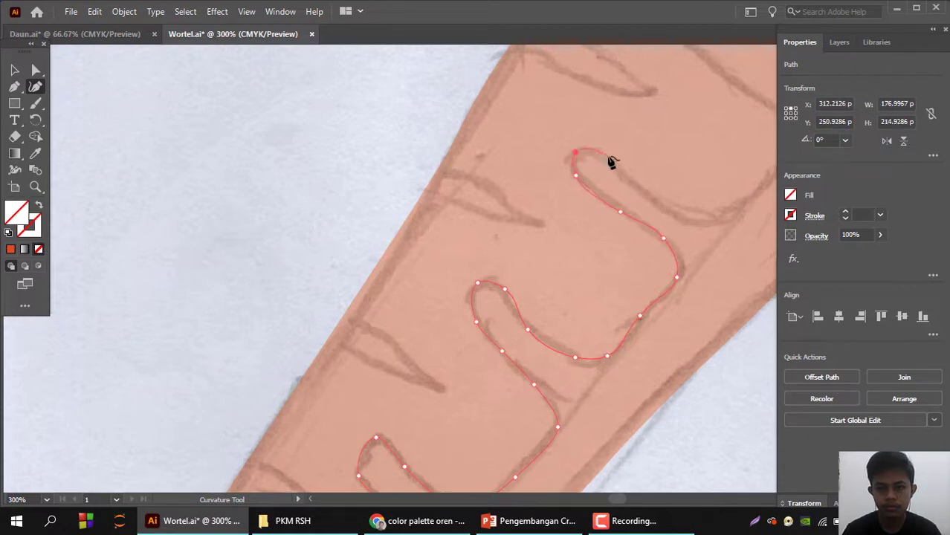
left_click(640, 190)
left_click(673, 213)
left_click(713, 217)
left_click_drag(714, 220, 429, 377)
left_click(465, 351)
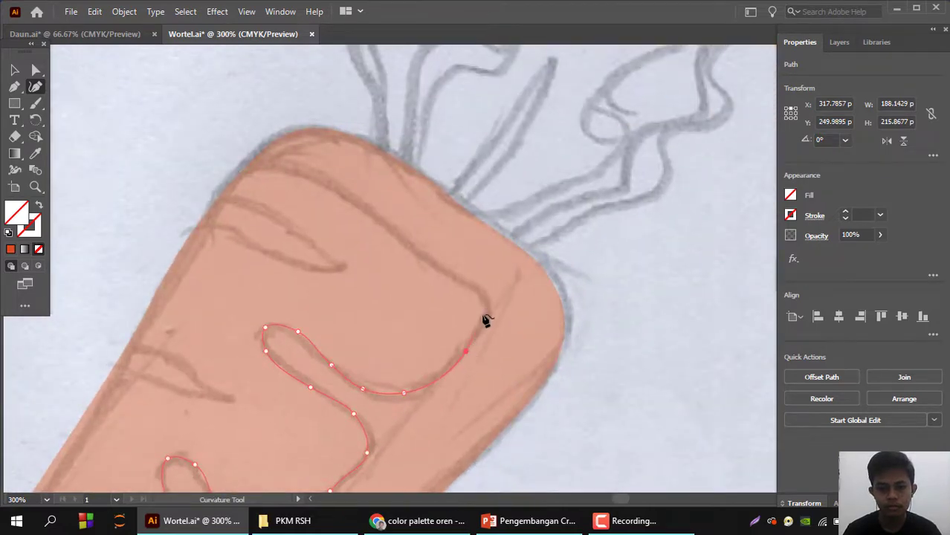
- Trace the inner contour path around the upper-right bend and along the carrot's top edge to its upper-left corner
left_click(483, 308)
left_click(443, 270)
left_click(384, 223)
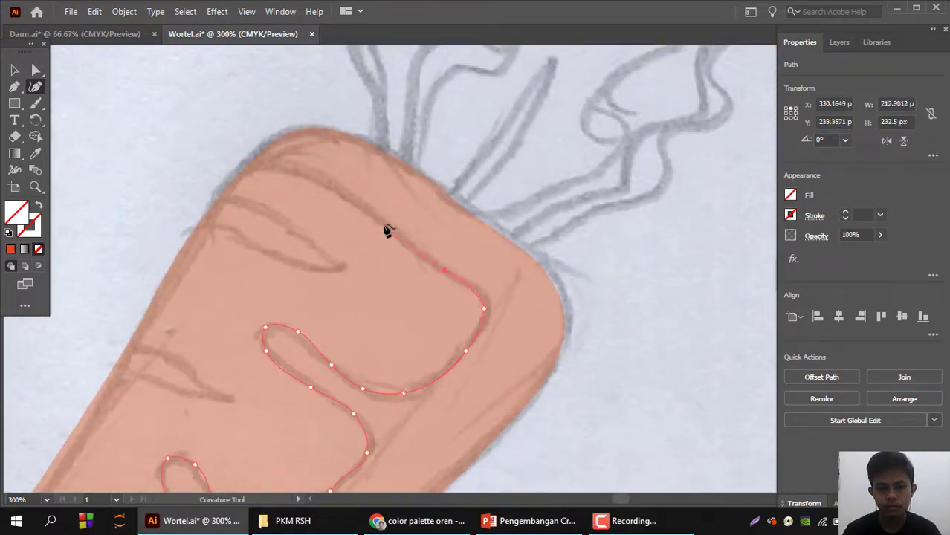
left_click(300, 172)
left_click(249, 170)
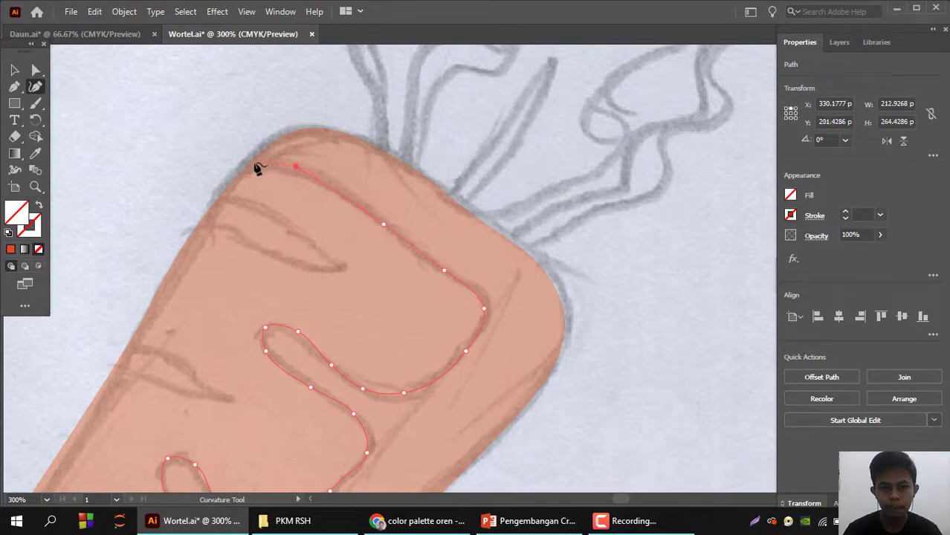
- Continue the inner contour path around the uppermost pointed notch on the carrot's left side, back out to the body's edge
left_click(220, 206)
left_click(266, 209)
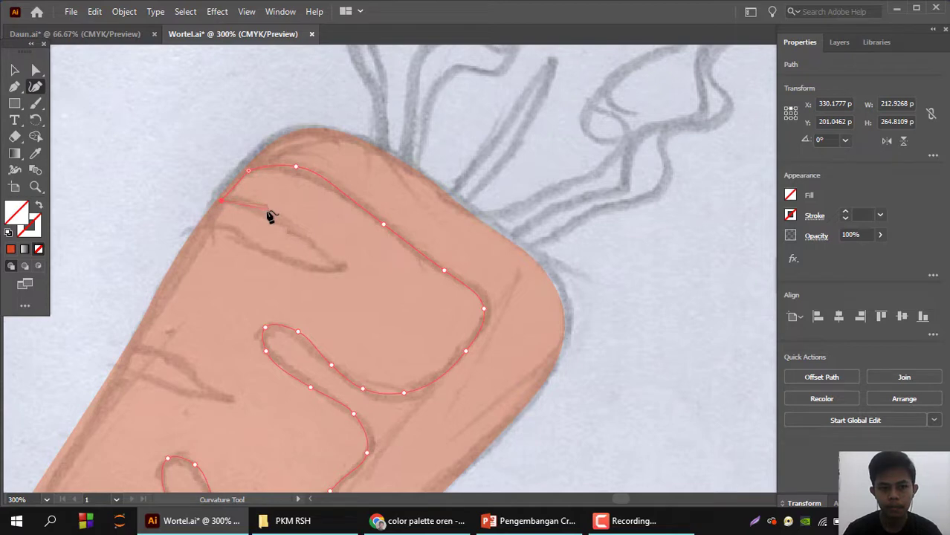
left_click(311, 249)
left_click(347, 267)
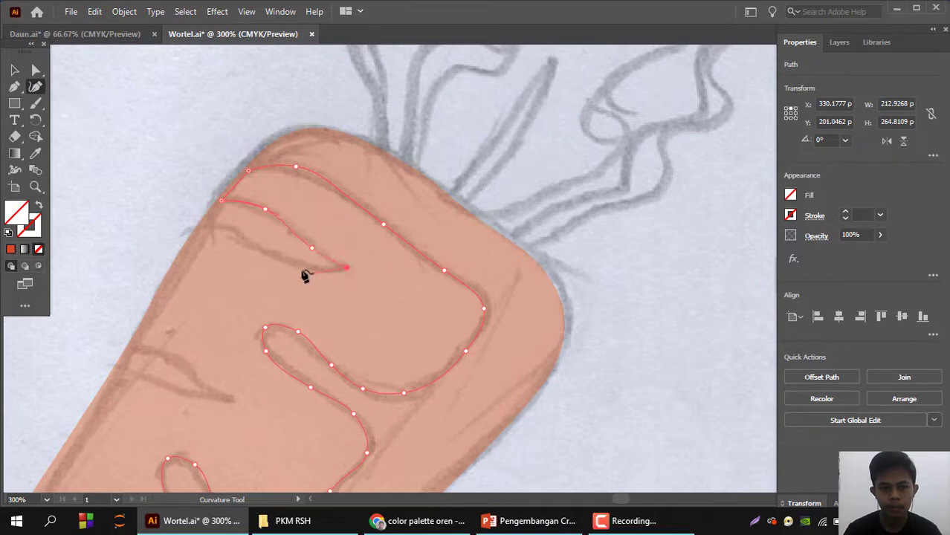
left_click(300, 269)
left_click(243, 237)
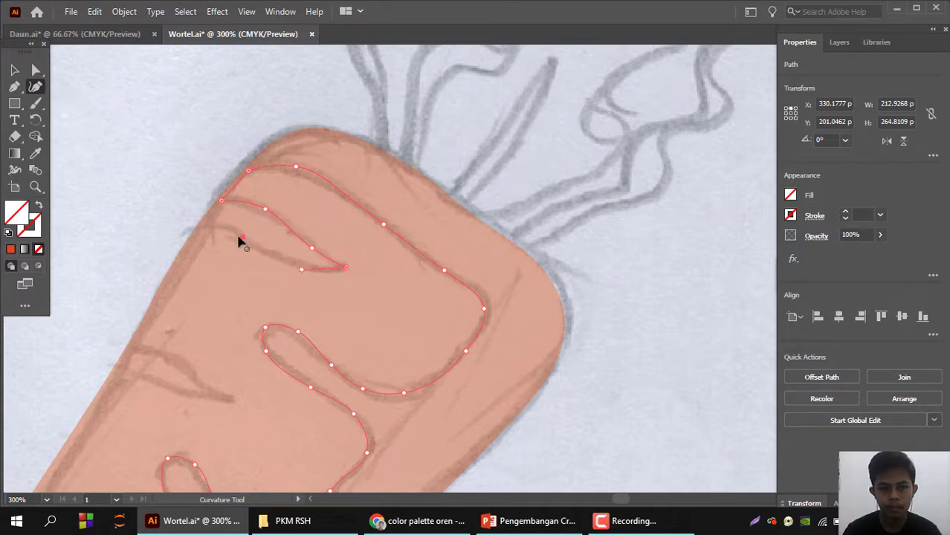
left_click(197, 235)
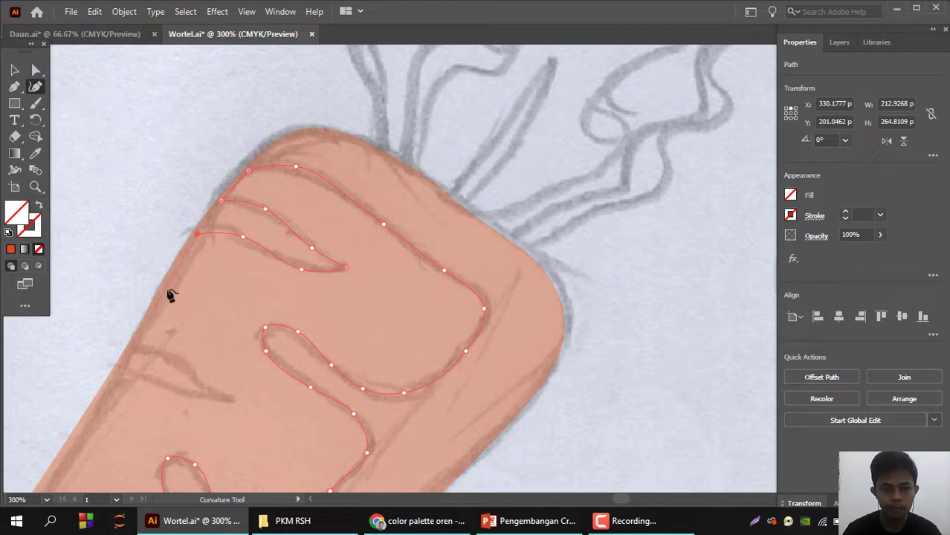
- Follow the carrot's left edge down with the inner contour path and trace around the second pointed notch
left_click(160, 297)
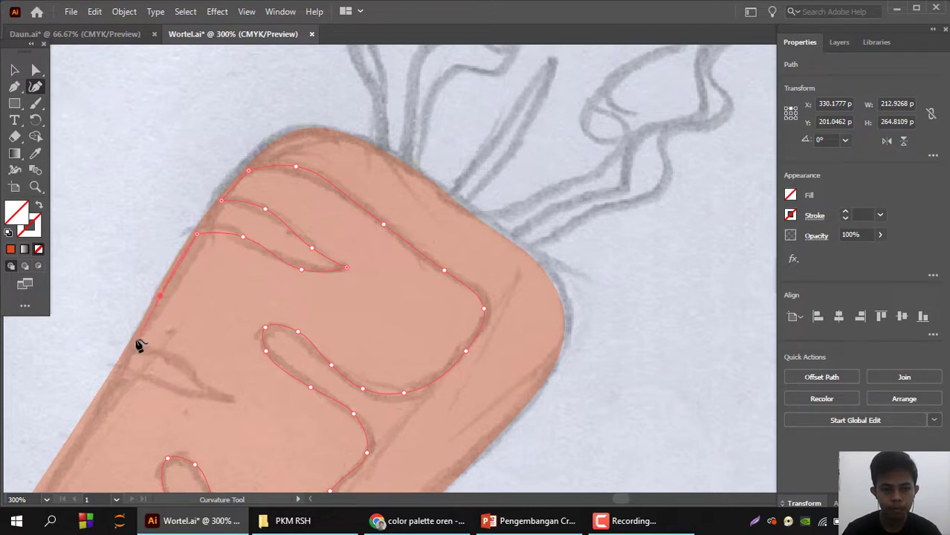
left_click(135, 343)
left_click(167, 348)
left_click(189, 371)
left_click(222, 391)
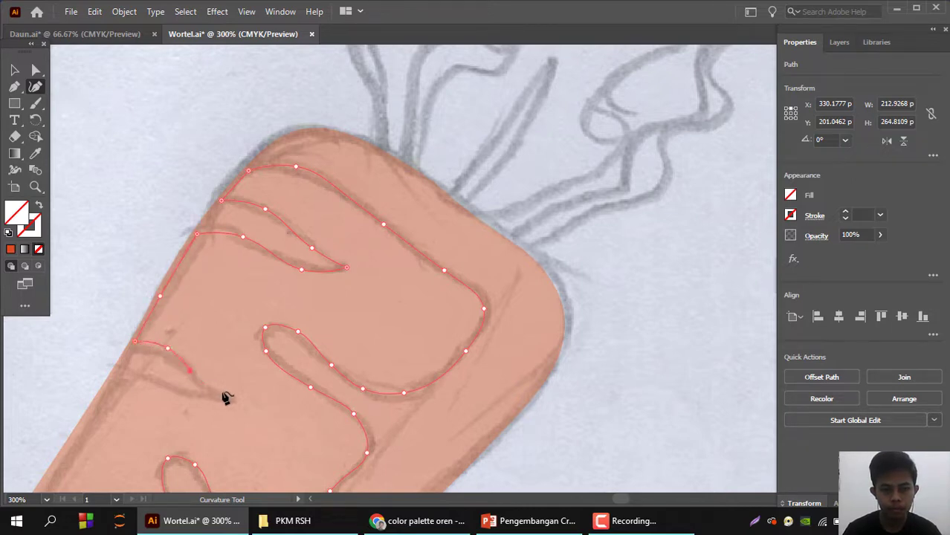
left_click(234, 395)
left_click(185, 397)
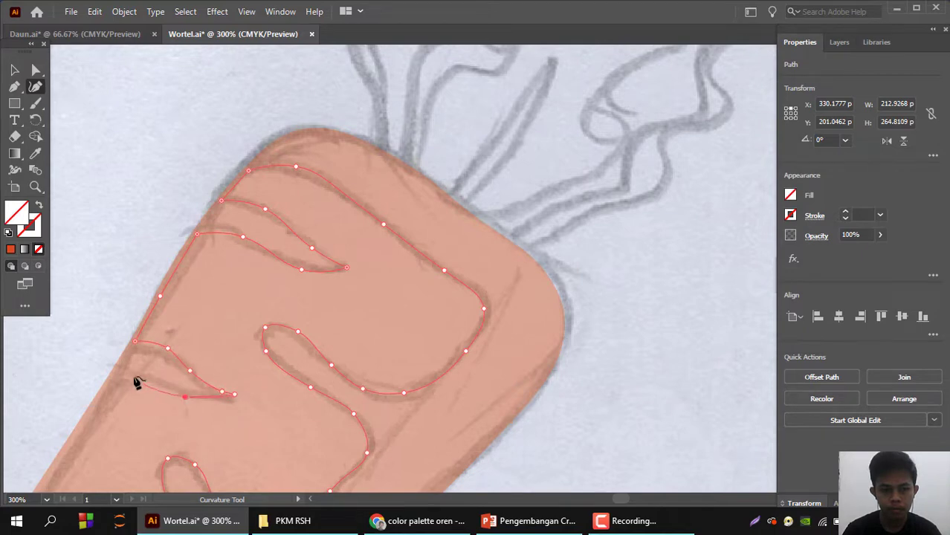
left_click(169, 387)
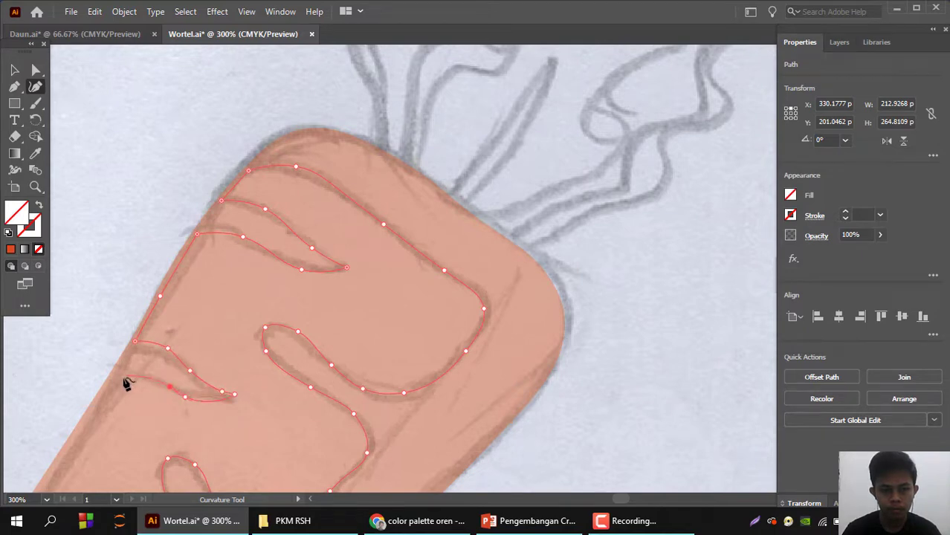
left_click_drag(219, 306, 304, 280)
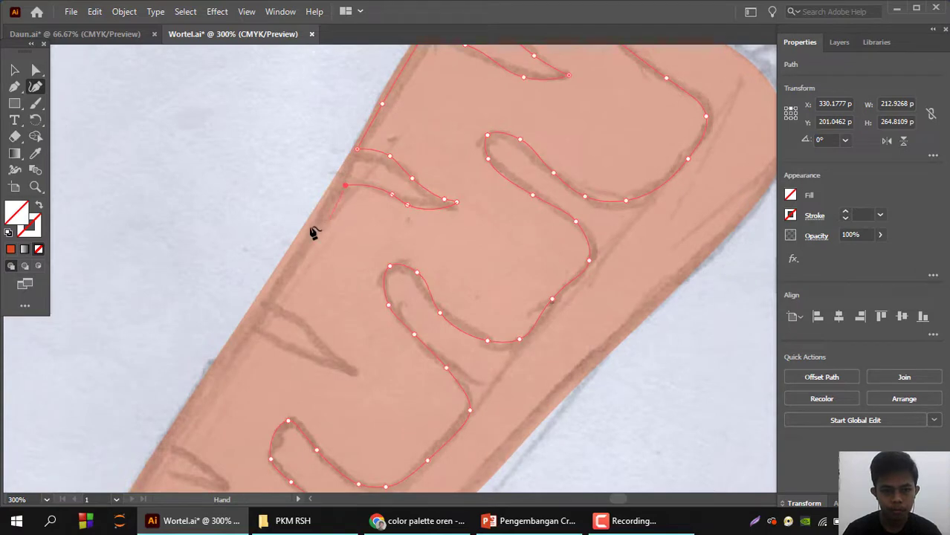
- Extend the inner contour path down the left edge and around the third pointed notch
left_click(295, 246)
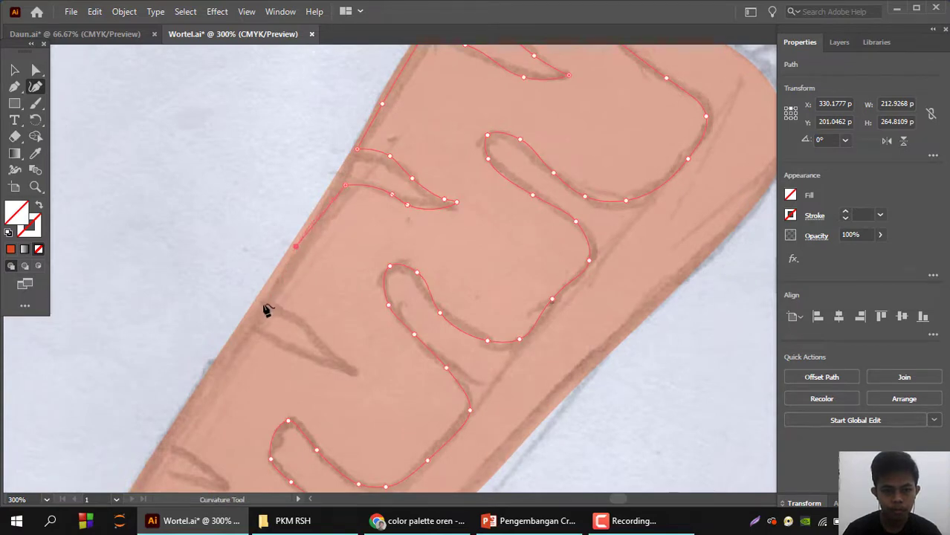
left_click(262, 300)
left_click(302, 321)
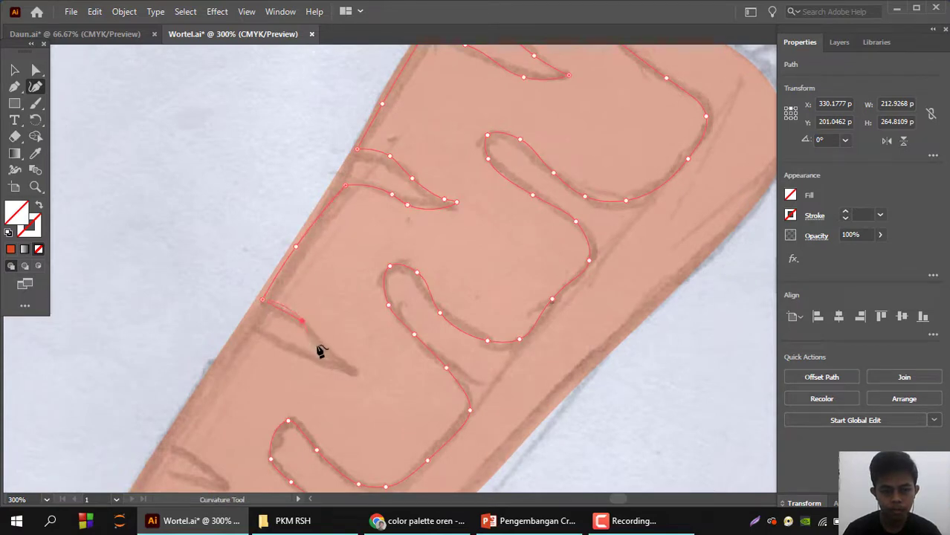
left_click(298, 355)
left_click(258, 330)
left_click(245, 325)
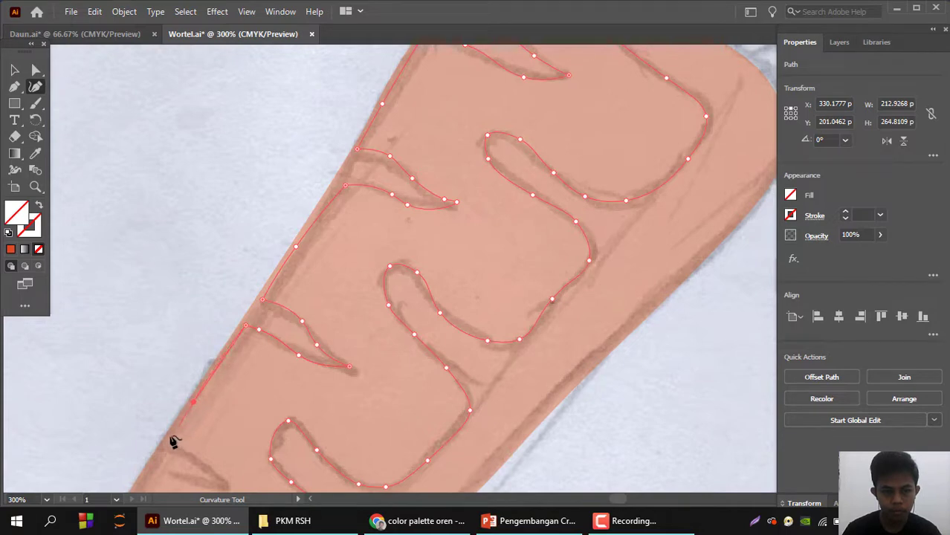
- Carry the inner contour path farther down the left edge and around the fourth pointed notch
left_click_drag(184, 446, 267, 206)
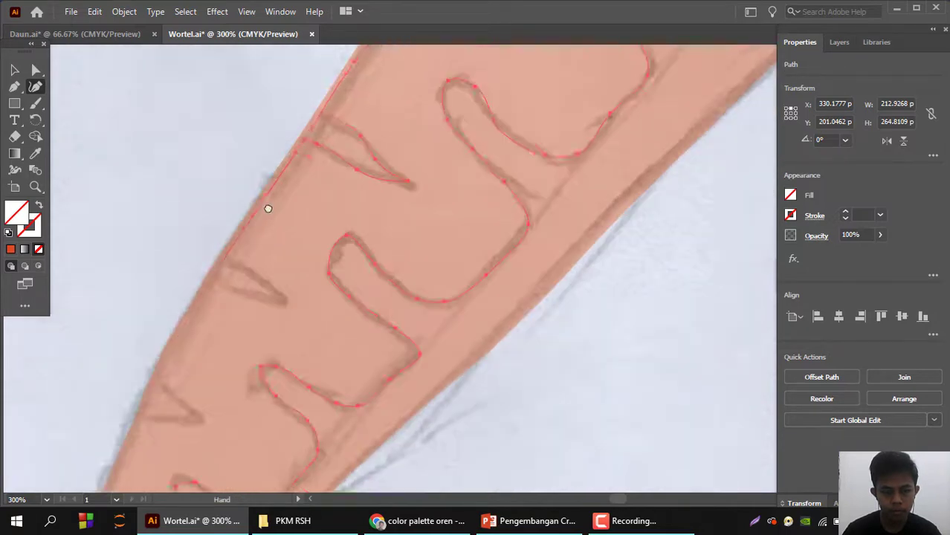
left_click(276, 192)
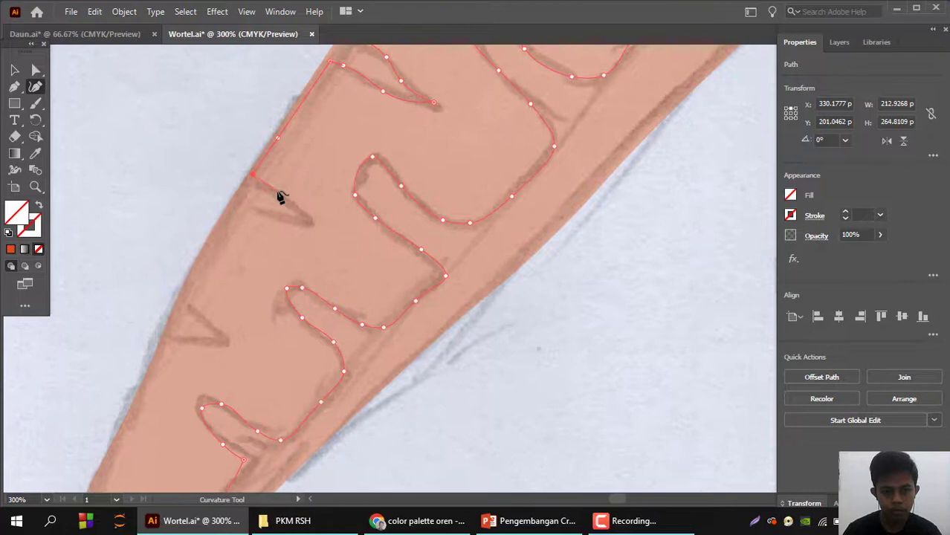
left_click(307, 214)
left_click(283, 217)
left_click(233, 208)
- Trace the inner contour path around the fifth, lowest pointed notch on the left side
left_click(206, 253)
left_click(215, 326)
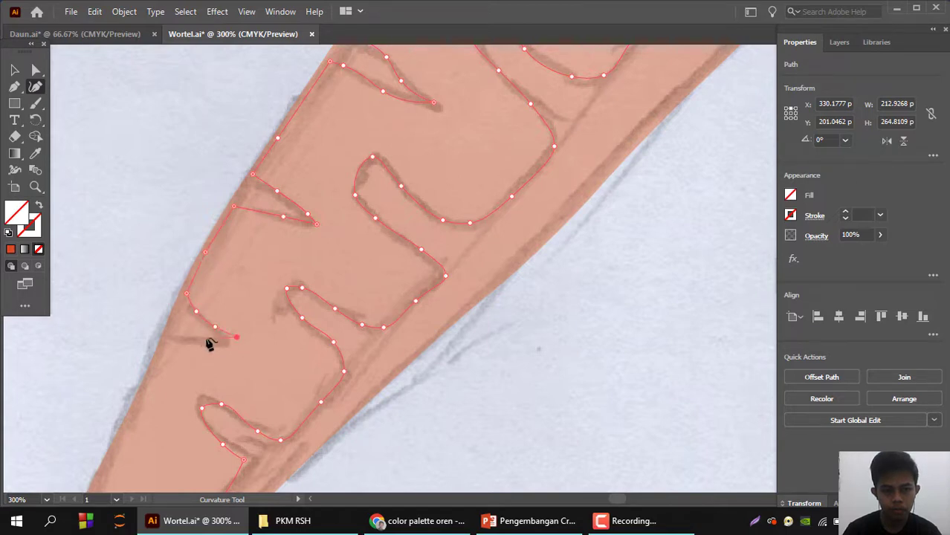
left_click(203, 337)
- Close the inner contour path at the carrot's tip and move its lower-left anchor points out to the body's edge
scroll(173, 339, "down", 4)
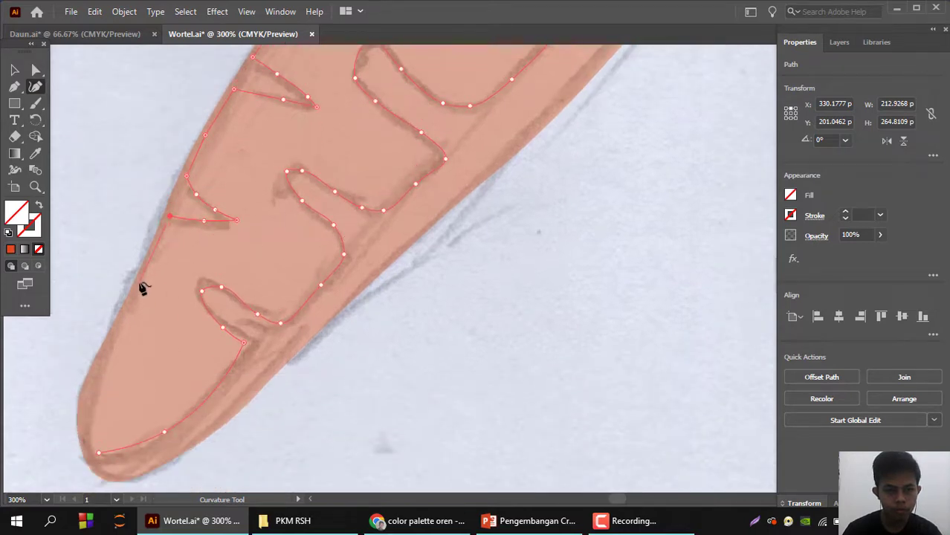
left_click(139, 283)
left_click(126, 312)
left_click(108, 348)
left_click(87, 410)
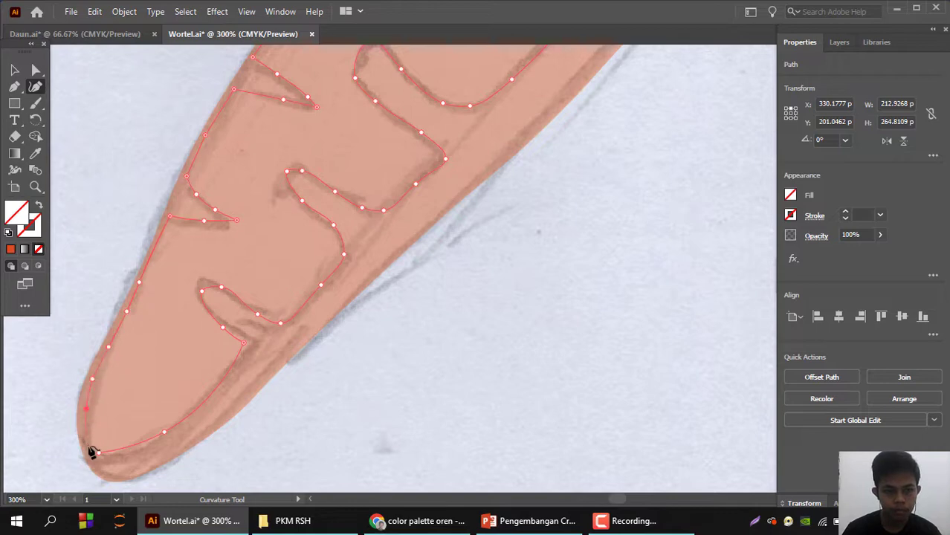
left_click(99, 452)
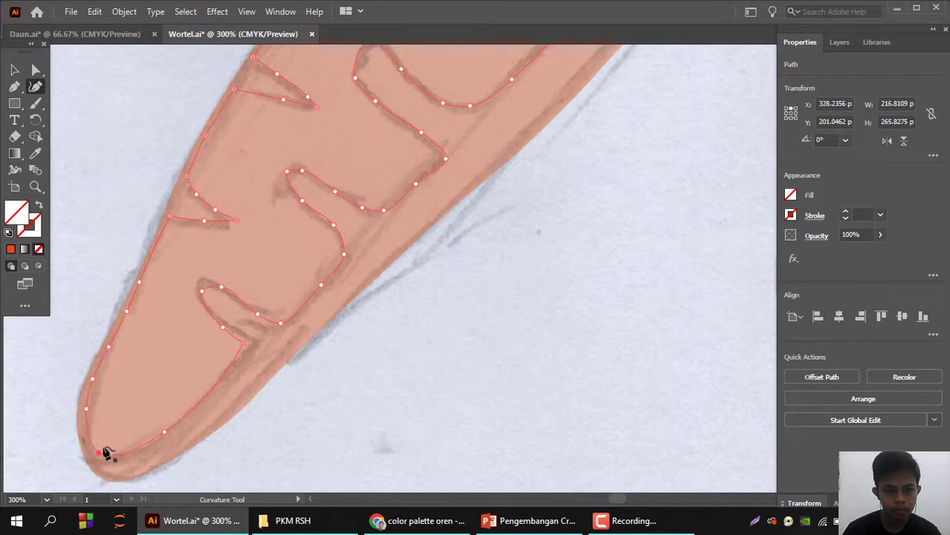
left_click_drag(90, 463, 89, 454)
left_click_drag(92, 379, 105, 343)
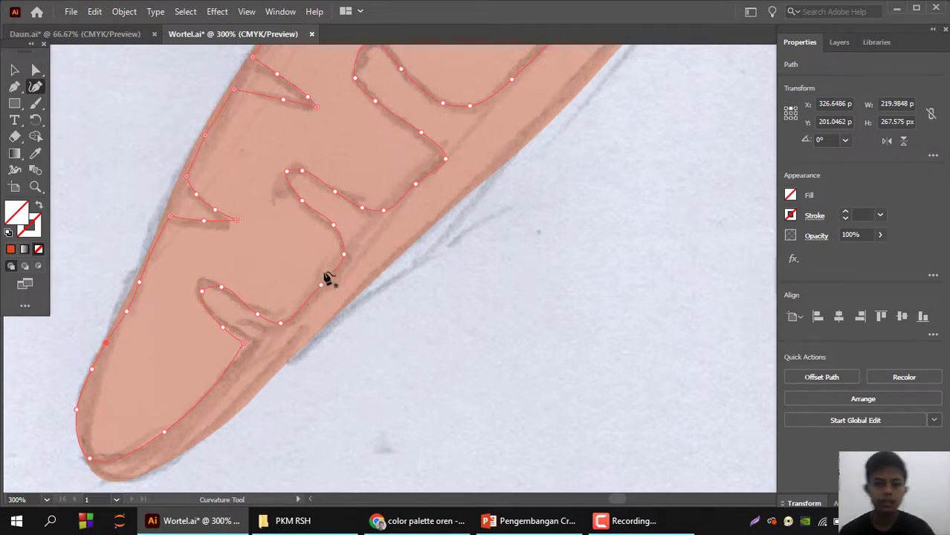
- Fill the closed inner contour with the orange sampled from the palette stripe beside the yellow one
scroll(342, 299, "up", 1)
scroll(342, 299, "up", 2)
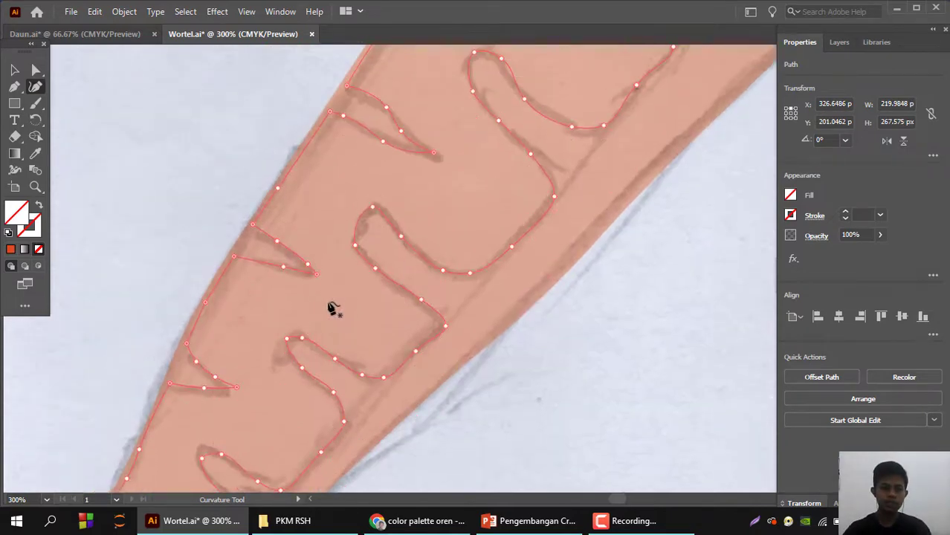
left_click(42, 148)
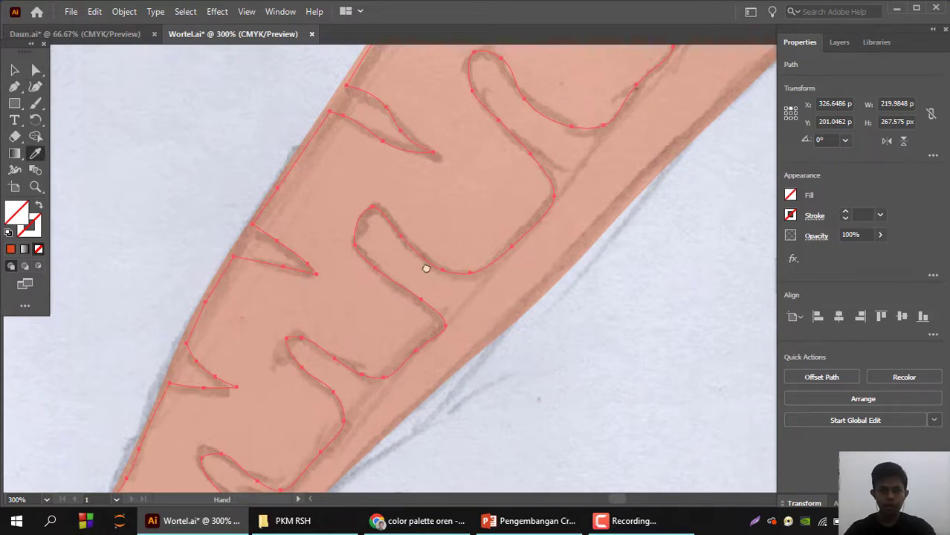
scroll(426, 268, "right", 10)
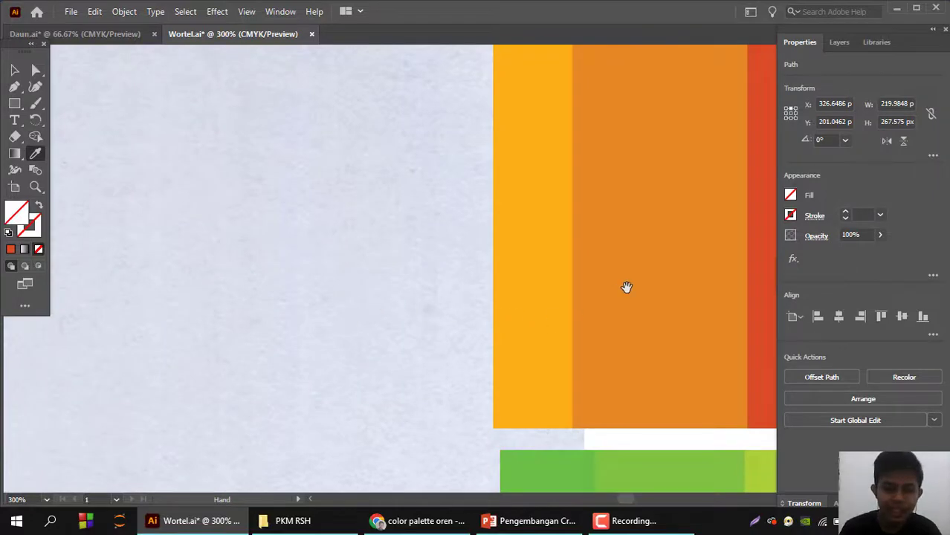
left_click_drag(626, 286, 342, 352)
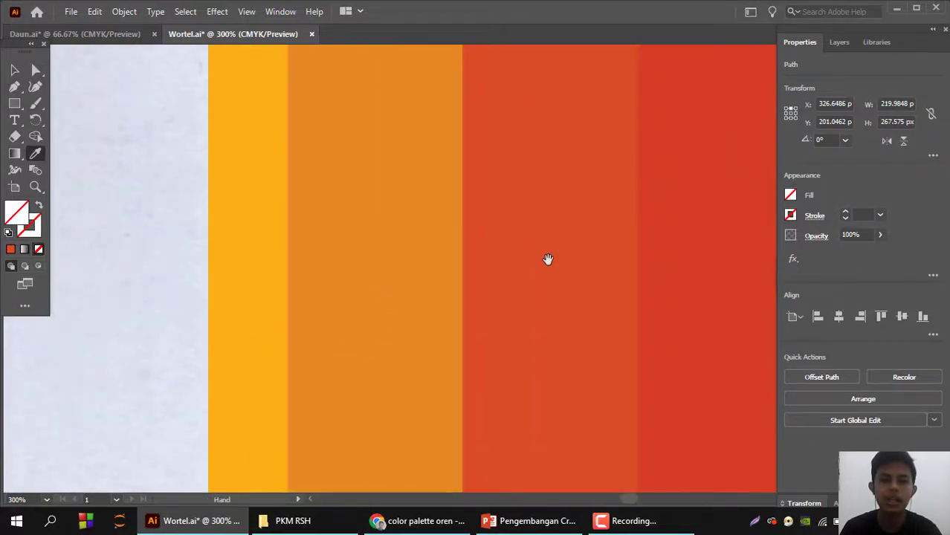
left_click_drag(547, 259, 445, 263)
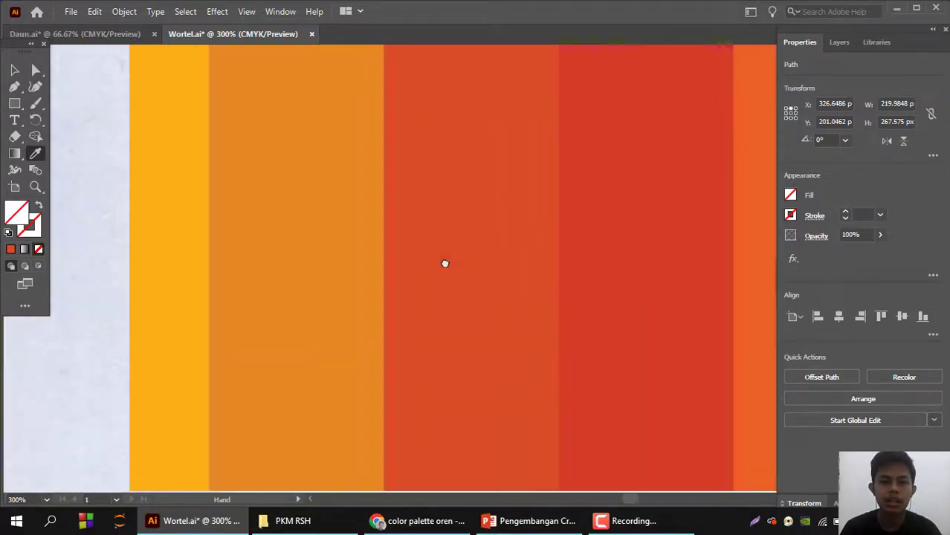
left_click(294, 257)
- Set the red-orange carrot body's opacity to 100% and deselect it
mouse_move(263, 301)
left_mouse_down()
mouse_move(579, 313)
mouse_move(439, 420)
mouse_move(456, 282)
left_mouse_up()
key("ctrl+minus")
key("ctrl+minus")
key("ctrl+minus")
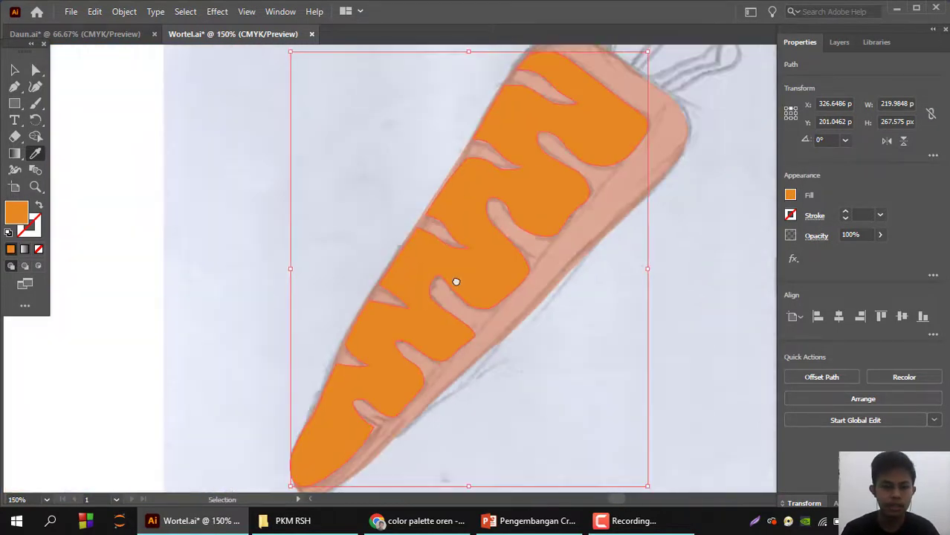
left_click(12, 69)
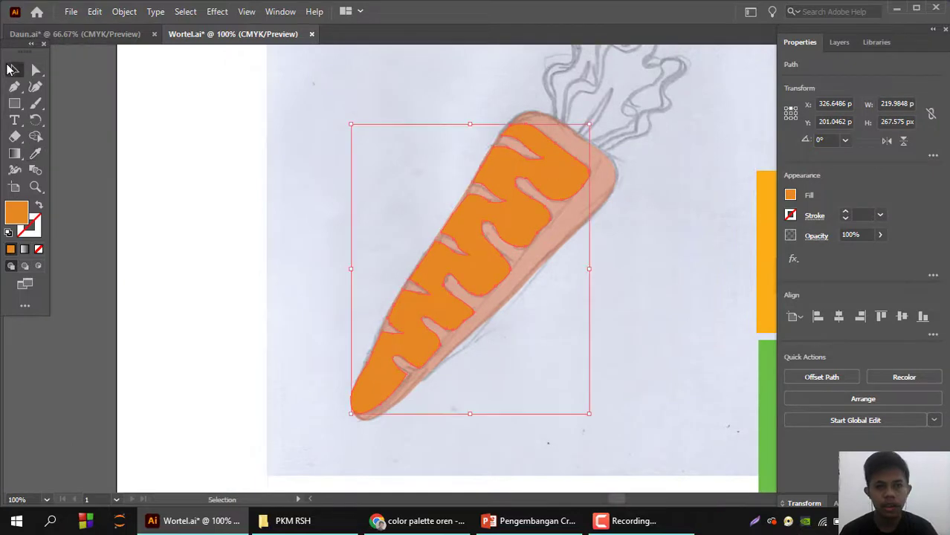
left_click(605, 174)
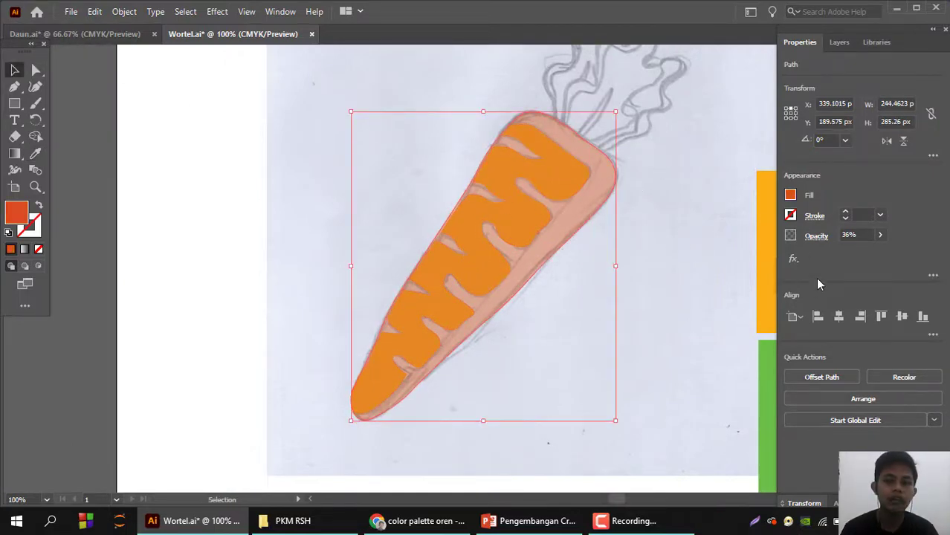
left_click(880, 236)
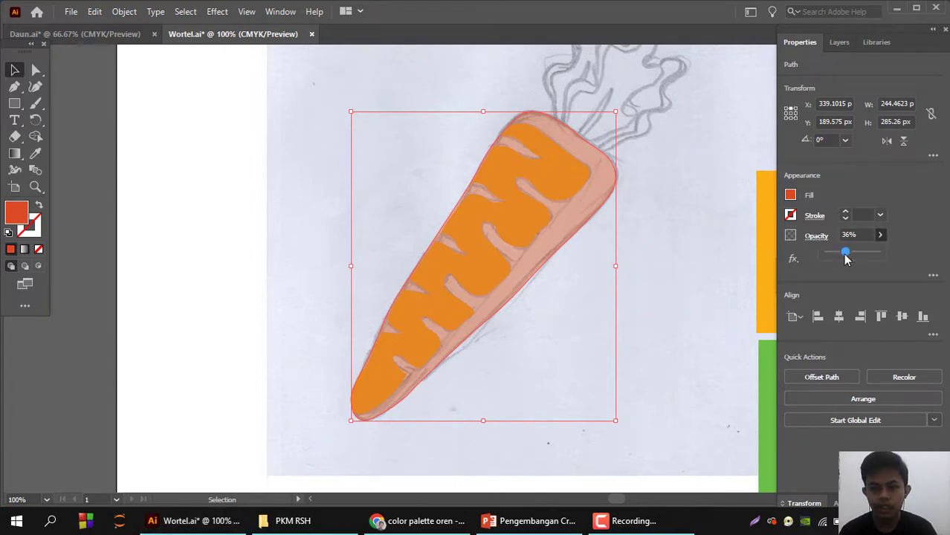
left_click_drag(845, 254, 879, 253)
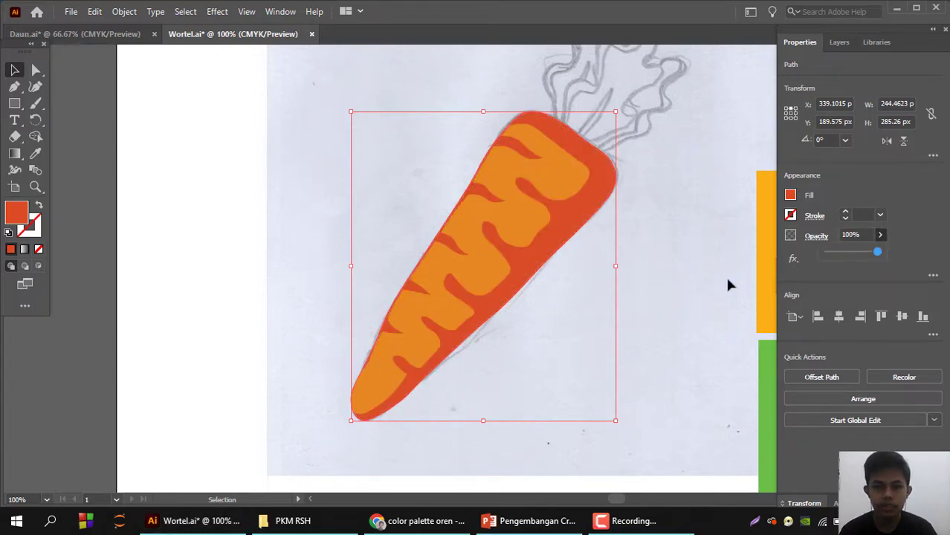
left_click(677, 309)
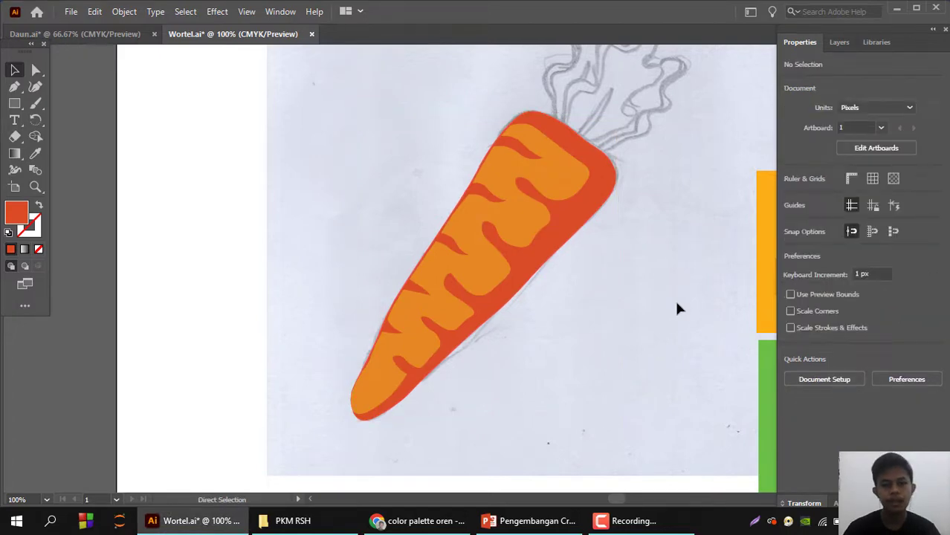
- Select the orange inner shape and move its anchor points around the topmost left notch out to the carrot body's edge
key("ctrl+equal")
key("ctrl+equal")
left_click_drag(636, 244, 612, 396)
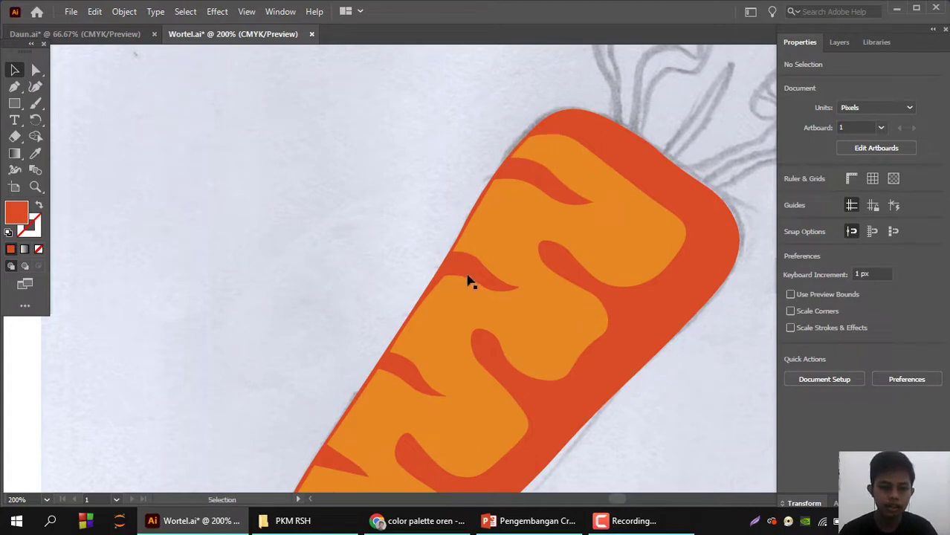
key("ctrl+equal")
scroll(544, 299, "up", 3)
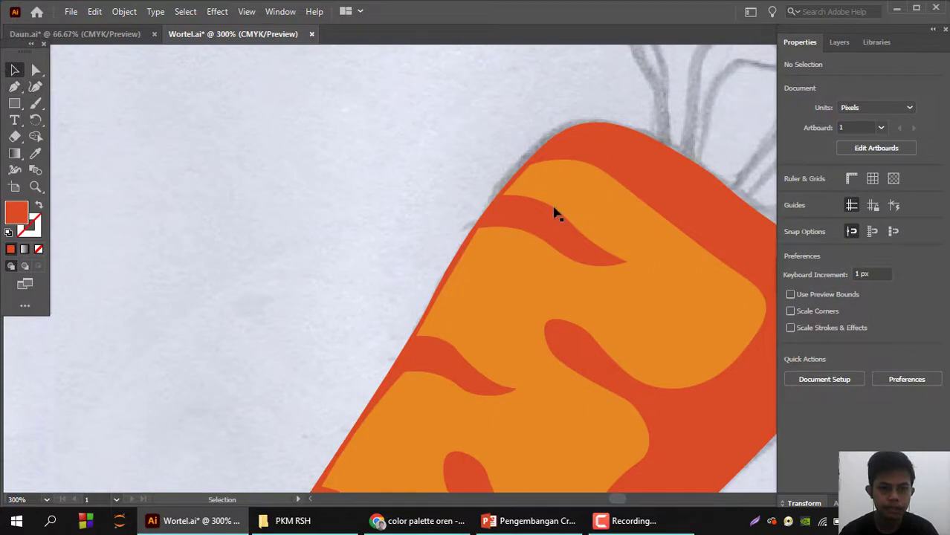
left_click_drag(553, 213, 269, 156)
key("shift+grave")
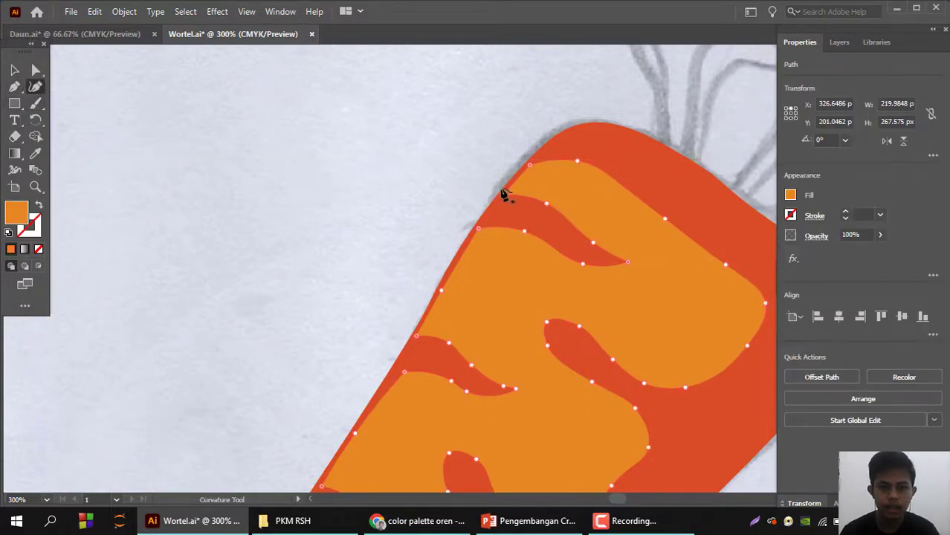
left_click(496, 194)
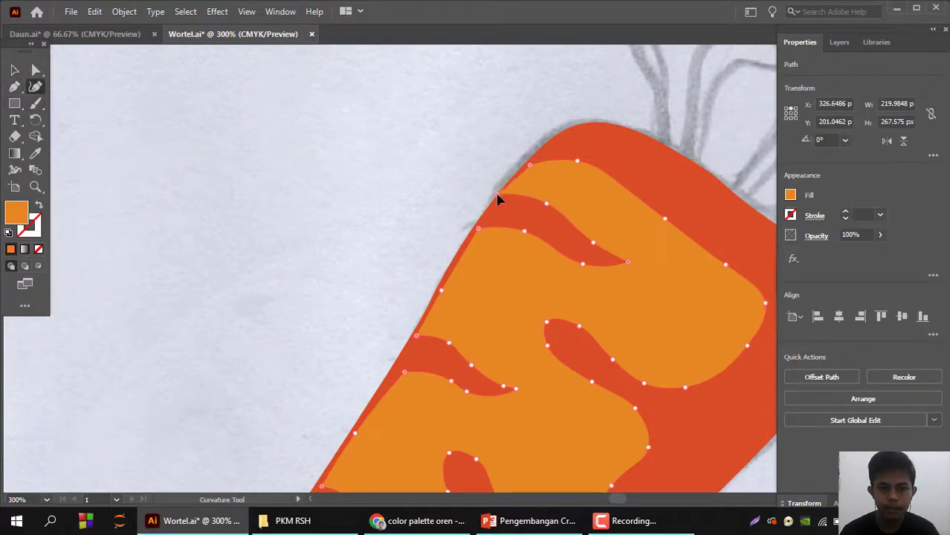
left_click(525, 165)
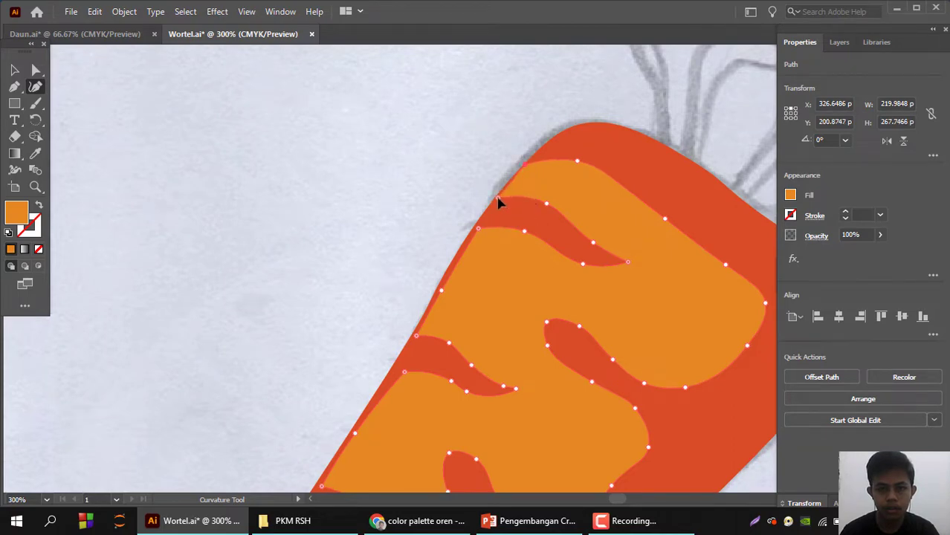
left_click_drag(496, 199, 474, 229)
- Move the inner shape's left anchor points from below the first notch down to the top of the third notch onto the body's edge
left_click_drag(442, 292, 435, 292)
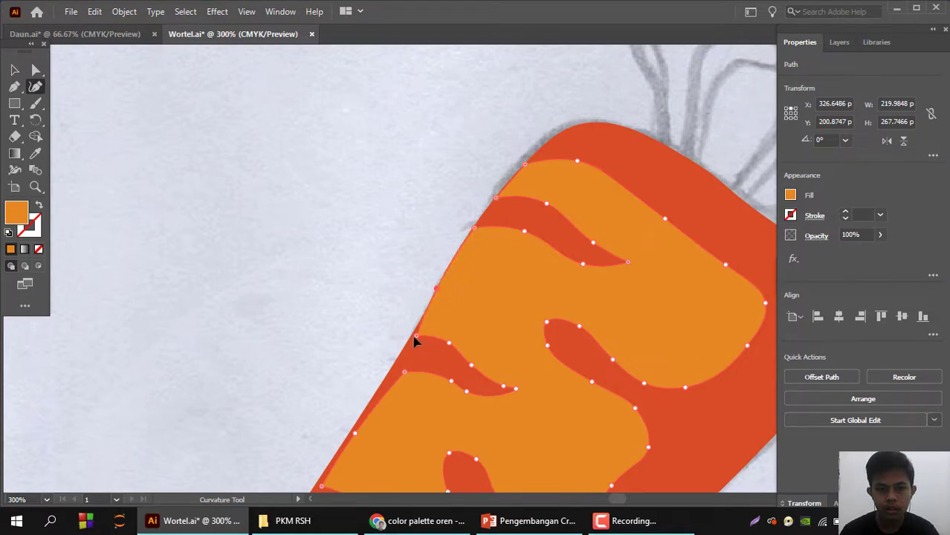
left_click_drag(415, 341, 411, 339)
left_click_drag(394, 372, 349, 353)
scroll(386, 399, "down", 3)
left_click_drag(322, 403, 314, 404)
key("Delete")
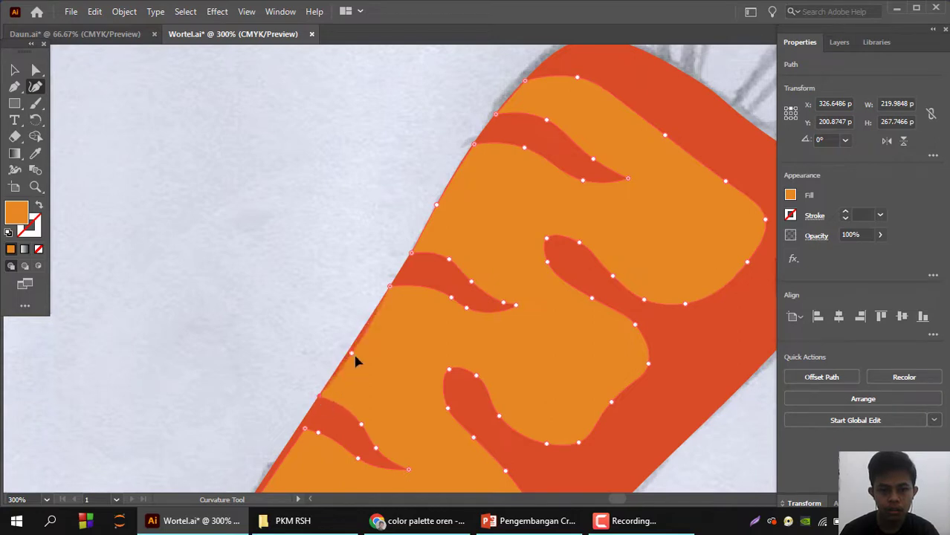
- Align the inner shape's left anchor points from the third notch down to the top of the fifth notch with the body's edge
scroll(388, 384, "down", 5)
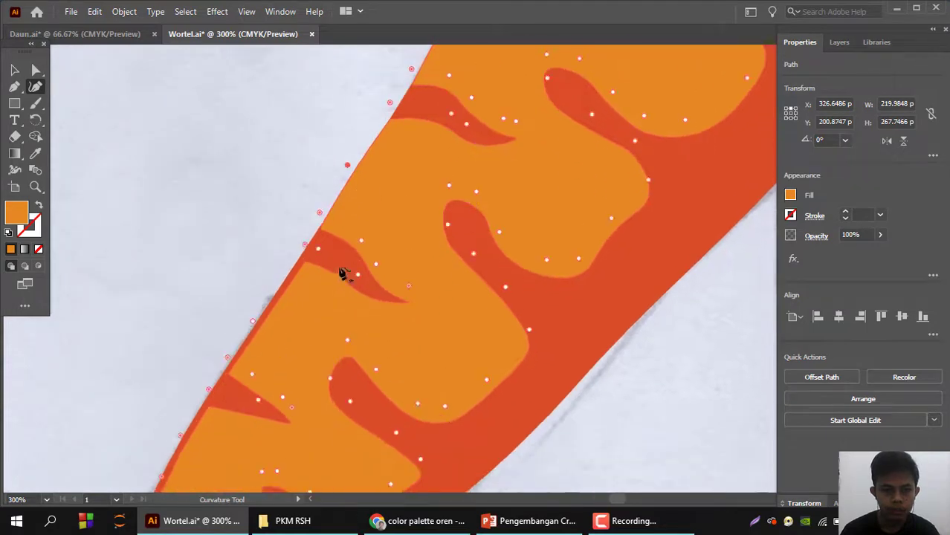
left_click(297, 261)
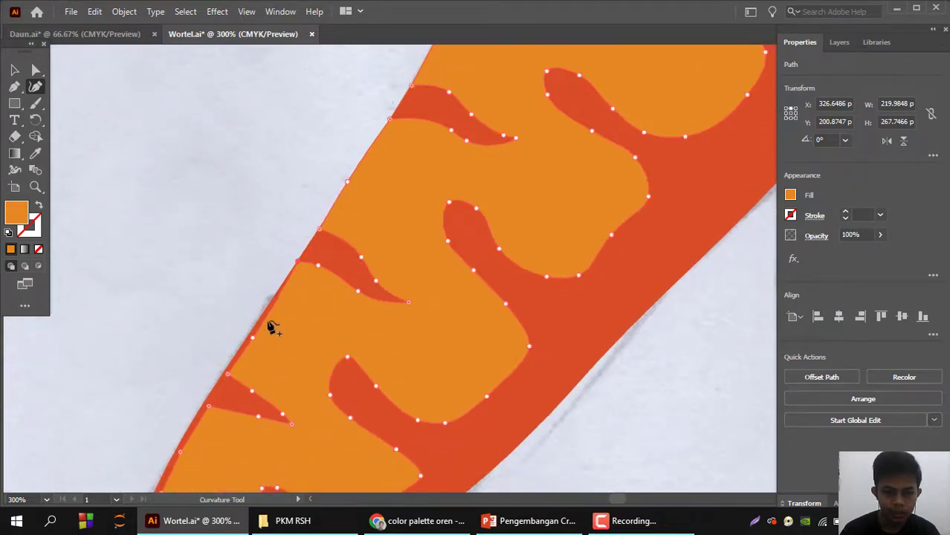
left_click(249, 334)
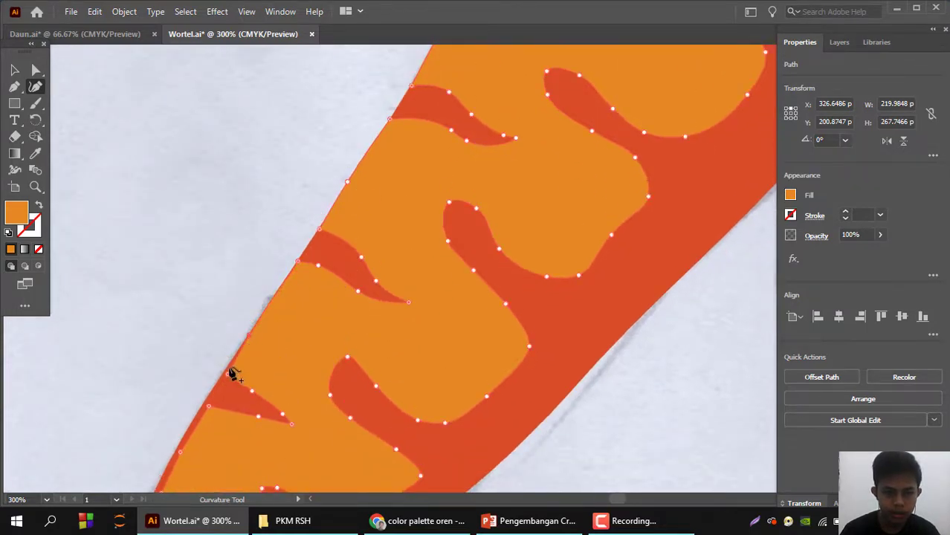
scroll(356, 324, "down", 5)
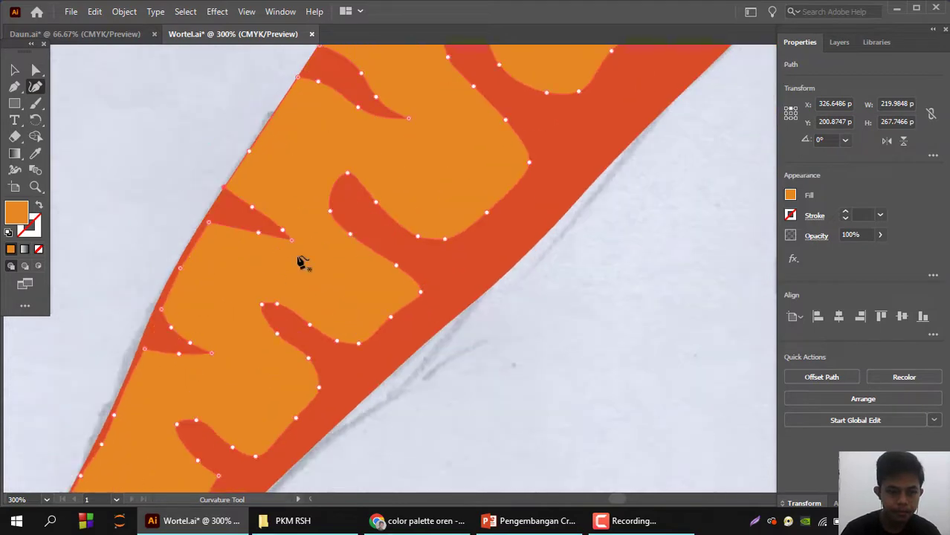
left_click_drag(205, 223, 201, 222)
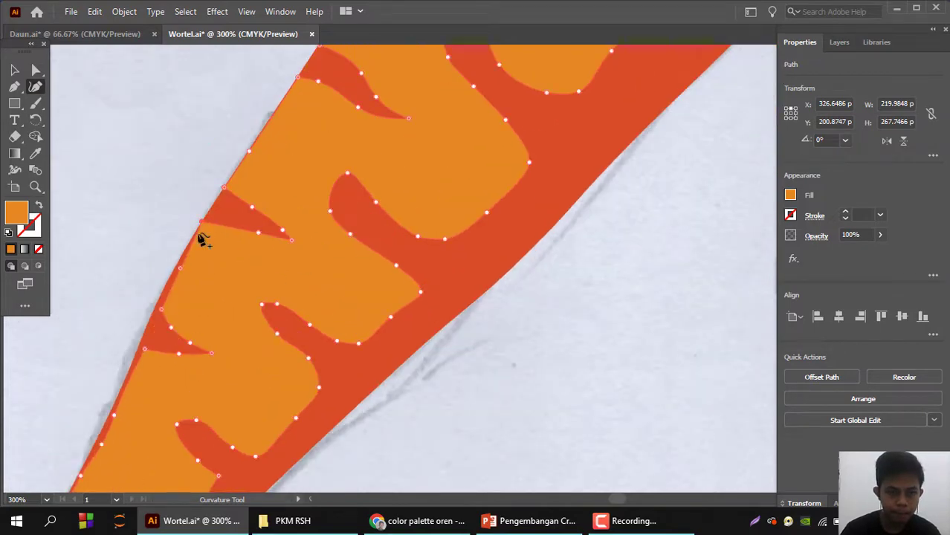
left_click_drag(177, 271, 173, 271)
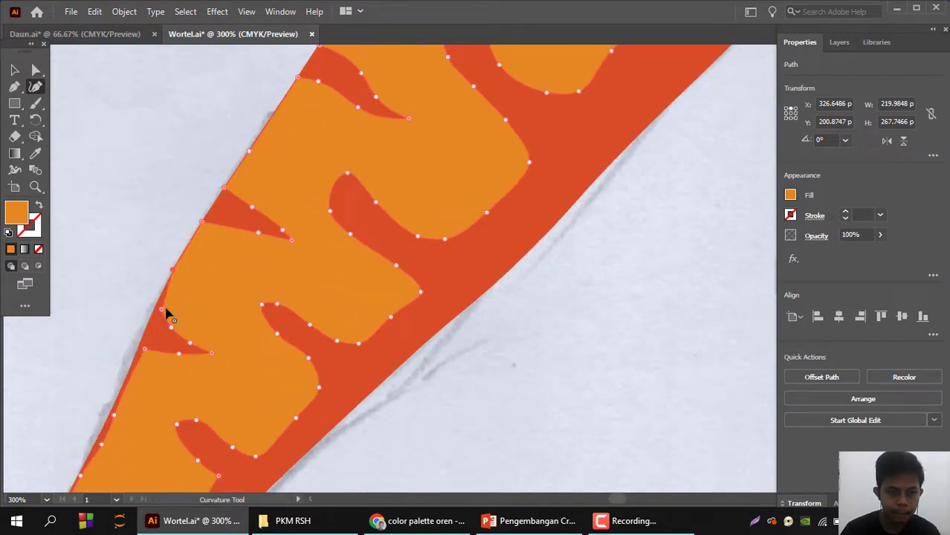
left_click_drag(160, 311, 156, 309)
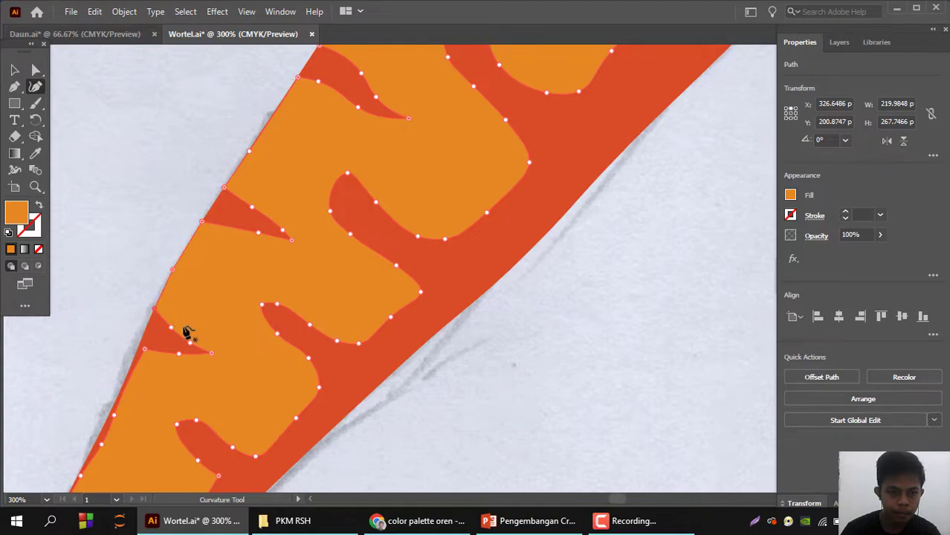
- Move the inner shape's left anchor points from below the fifth notch to near the carrot's tip onto the body's edge, and deselect the shape
scroll(187, 333, "down", 3)
left_click_drag(145, 216, 136, 217)
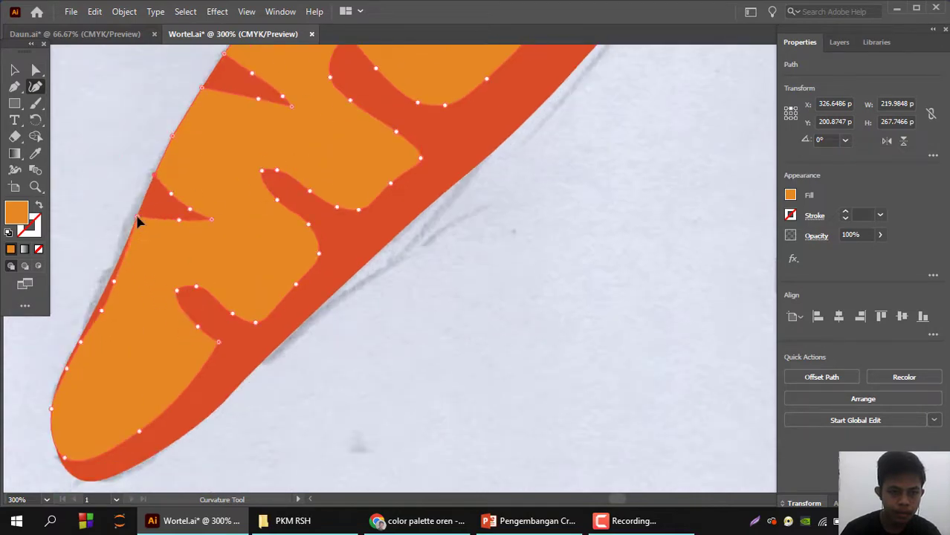
left_click(108, 283)
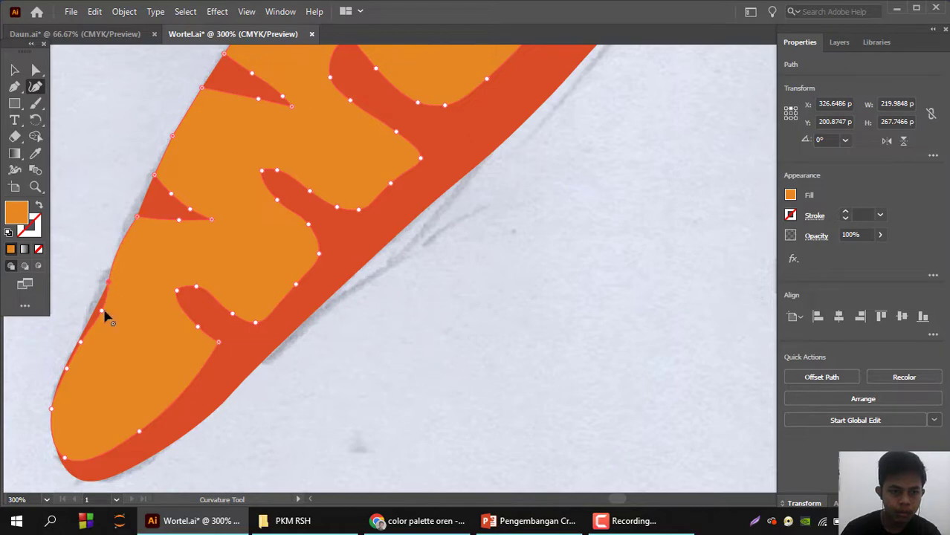
left_click_drag(99, 313, 94, 306)
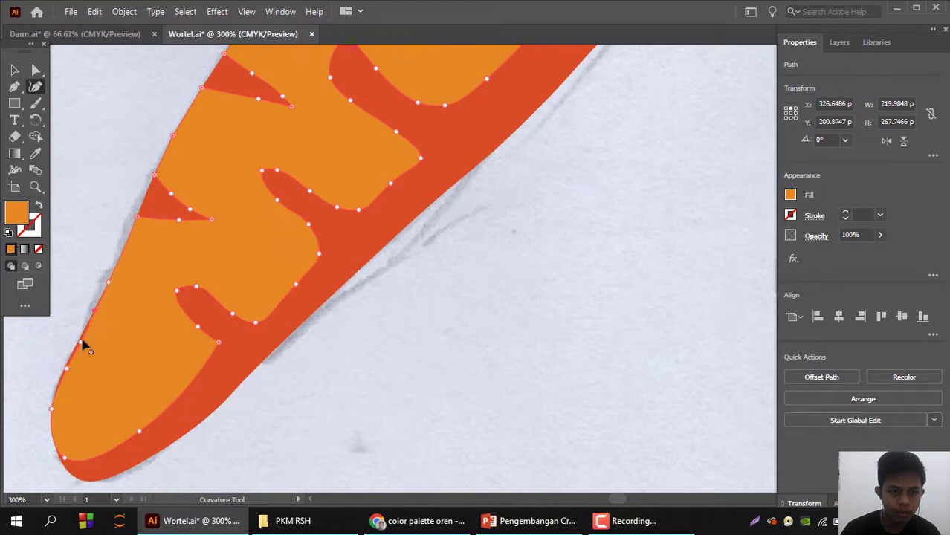
left_click_drag(81, 344, 76, 338)
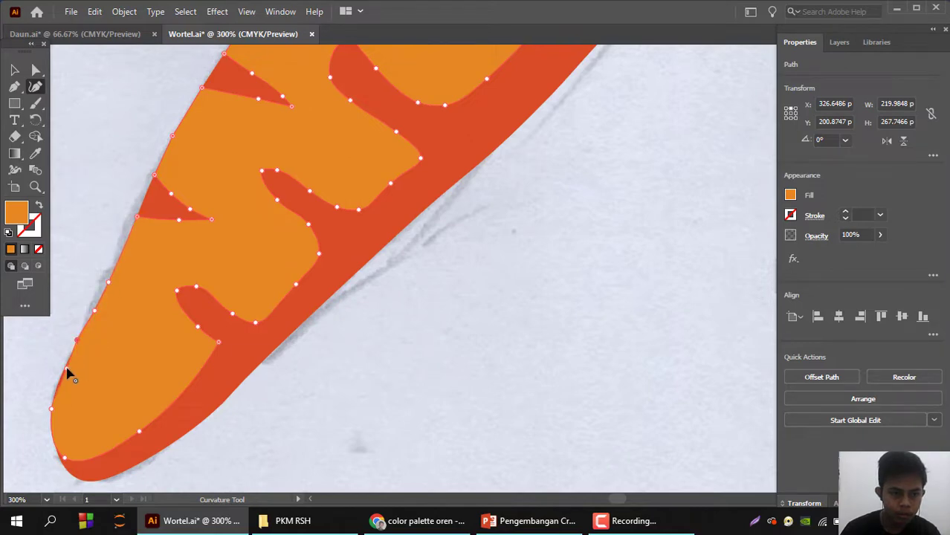
left_click(61, 368)
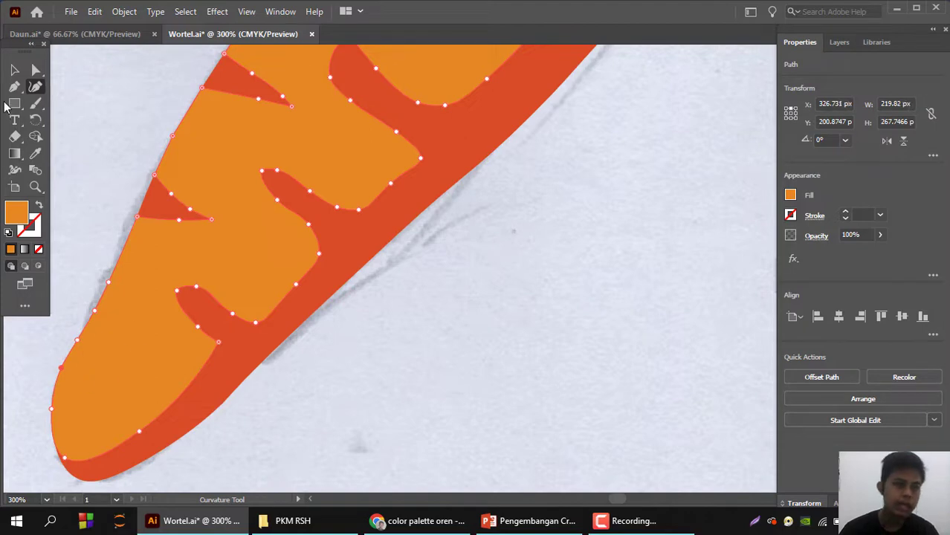
left_click(14, 70)
key("ctrl+minus")
left_click(600, 325)
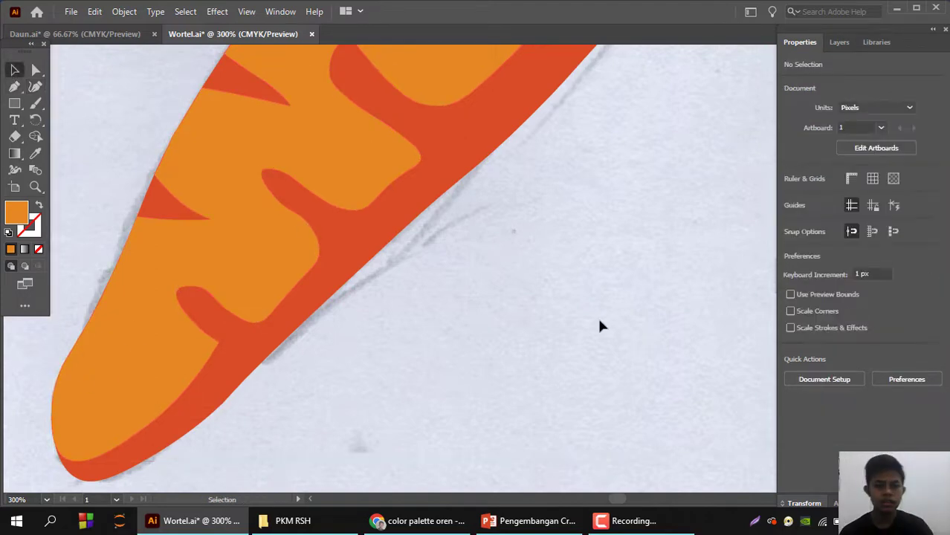
- Try the palette's yellow and a brighter red-orange as the inner shape's fill, and restore the orange from the stripe beside the yellow
key("ctrl+minus")
left_click_drag(629, 197, 424, 318)
left_click_drag(550, 317, 445, 384)
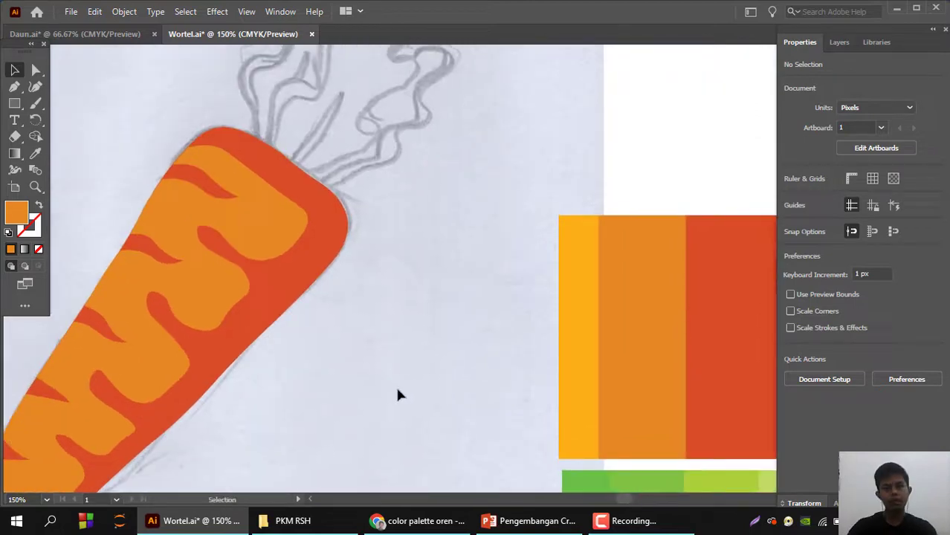
left_click(255, 247)
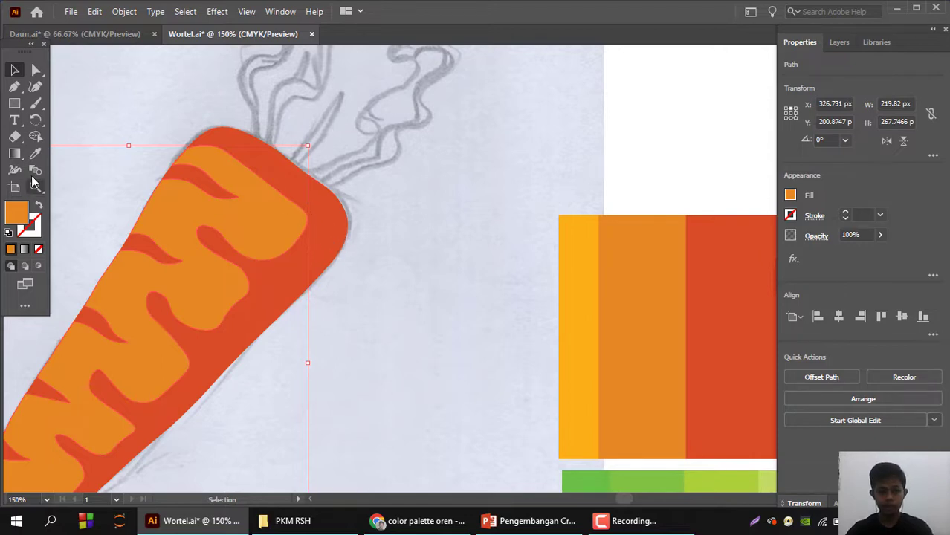
left_click(35, 153)
left_click(579, 295)
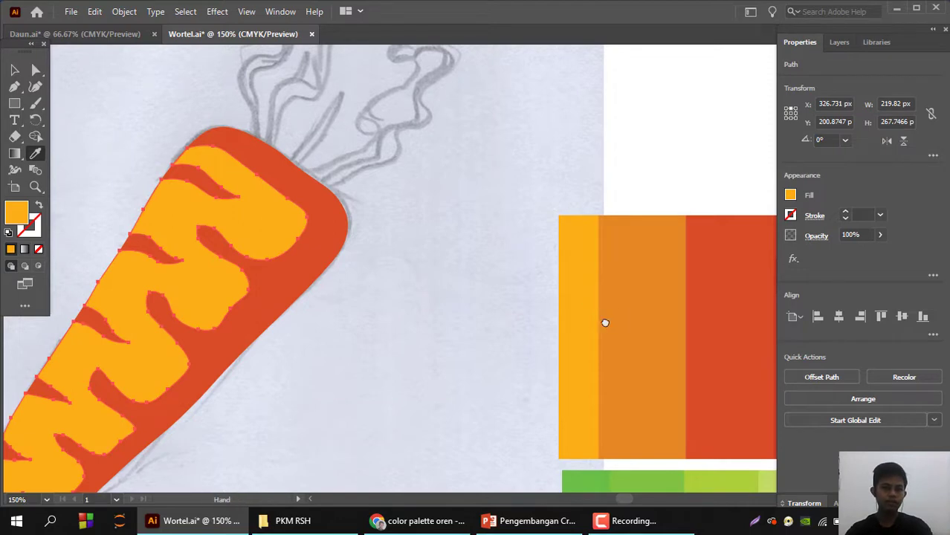
mouse_move(604, 323)
left_mouse_down()
mouse_move(322, 356)
mouse_move(591, 322)
left_mouse_up()
left_click(595, 325)
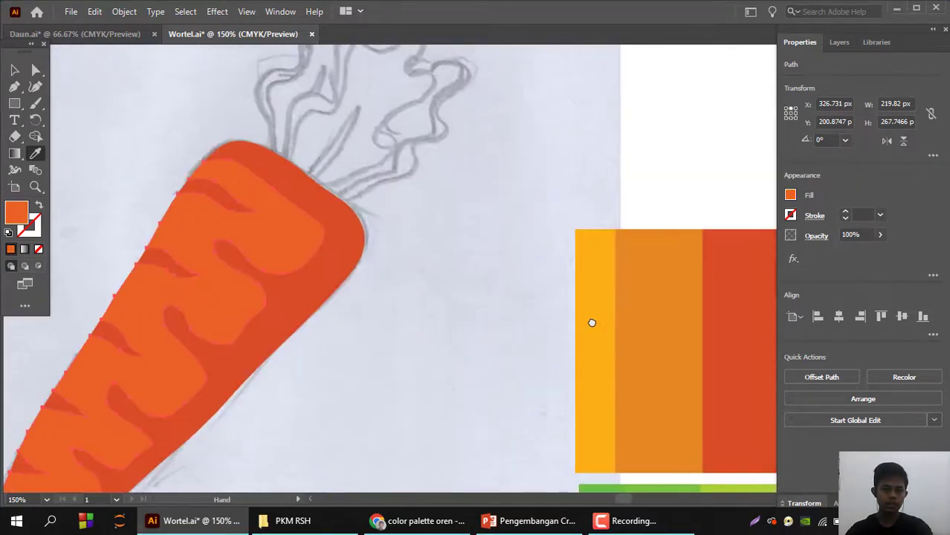
left_click_drag(532, 331, 444, 241)
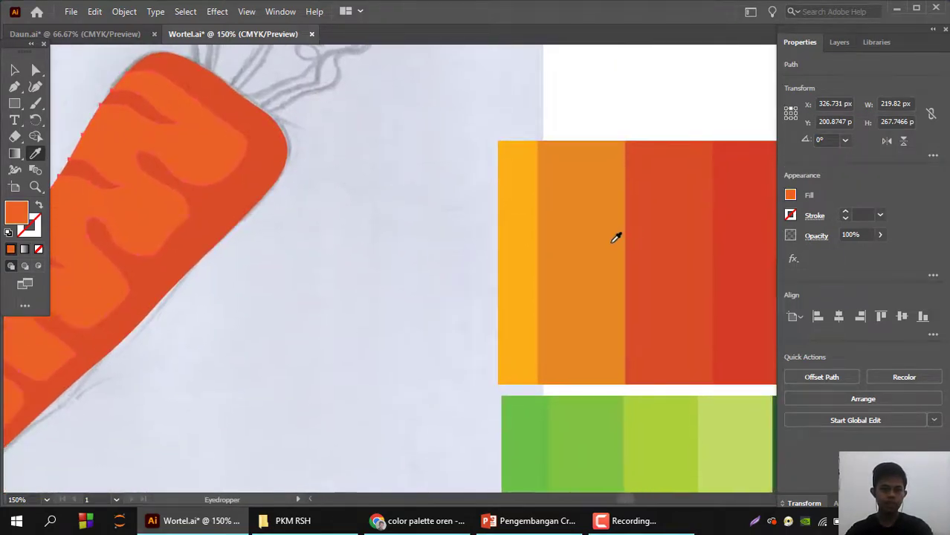
left_click(615, 237)
left_click(528, 241)
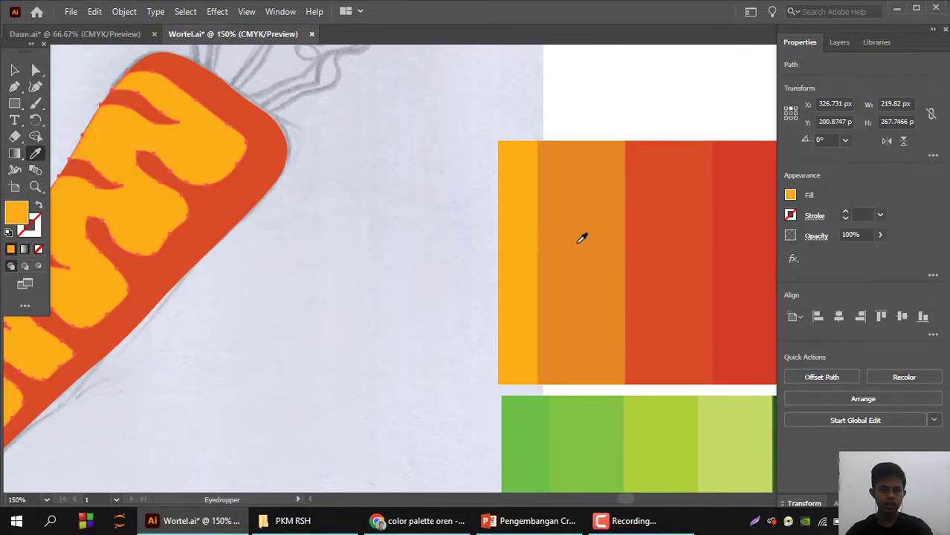
left_click(583, 238)
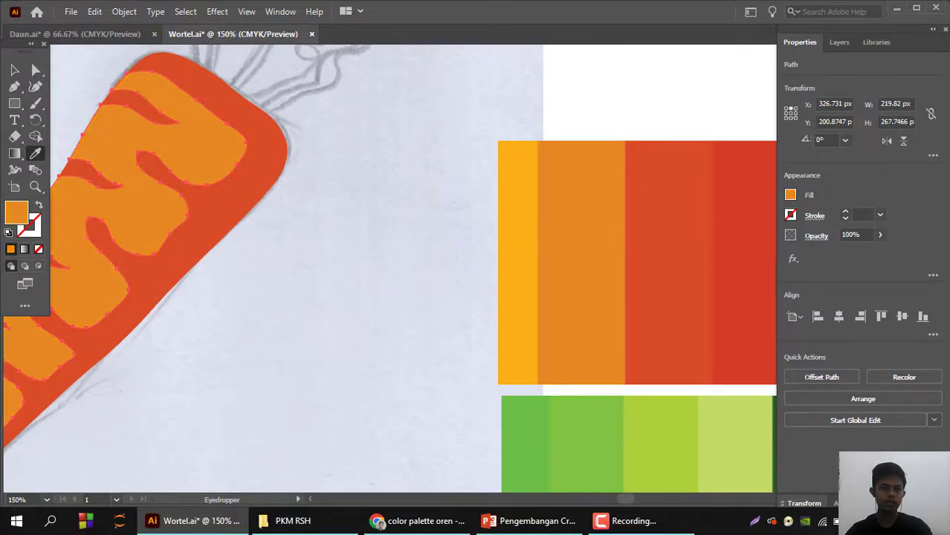
left_click(14, 70)
left_click(283, 239)
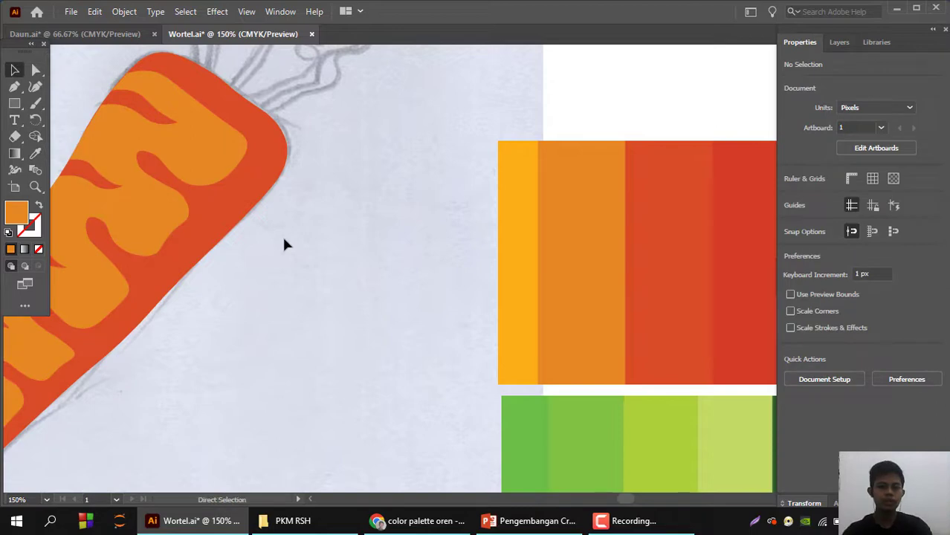
key("ctrl+0")
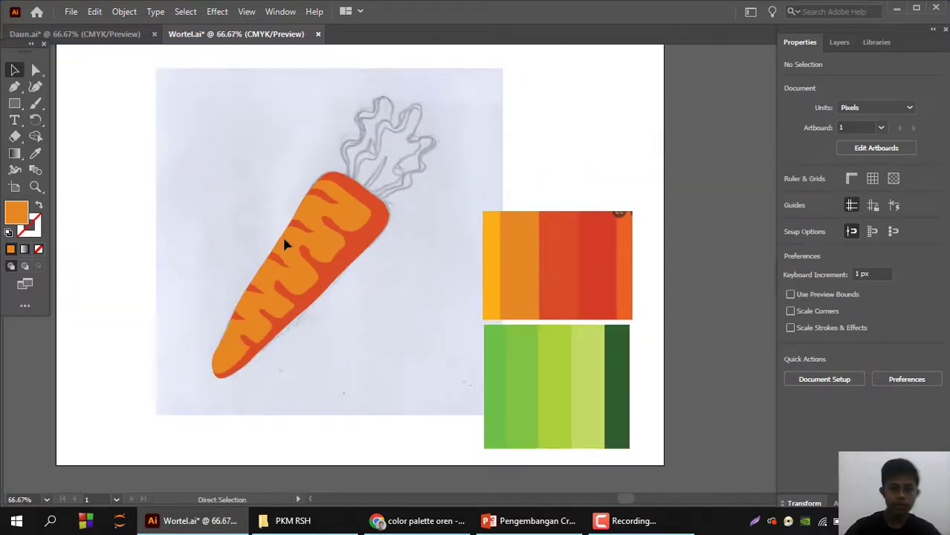
key("ctrl+equal")
key("ctrl+equal")
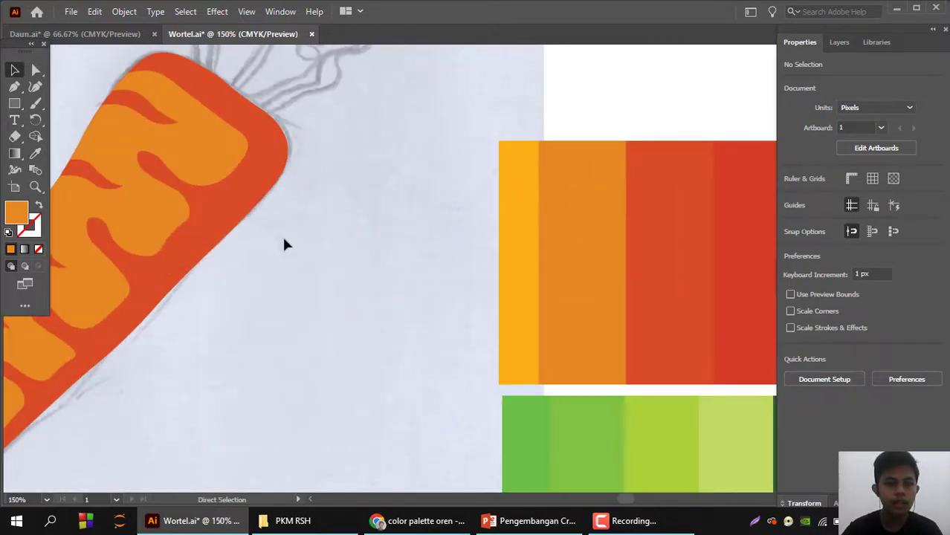
key("ctrl+0")
key("ctrl+equal")
key("ctrl+equal")
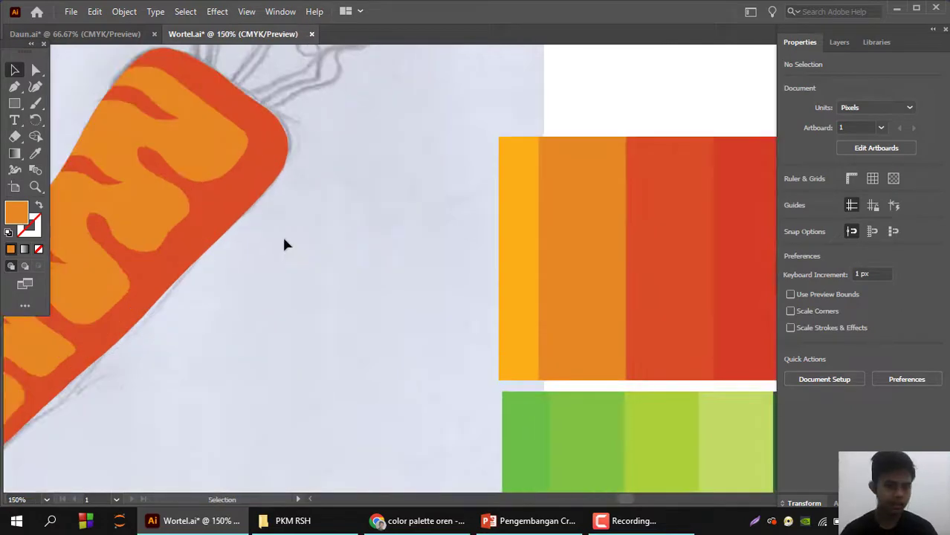
- Start tracing the front leaf with the Curvature tool, from just inside the carrot's top edge around its lowest left lobe
mouse_move(290, 227)
left_mouse_down()
mouse_move(331, 280)
mouse_move(341, 229)
mouse_move(370, 313)
left_mouse_up()
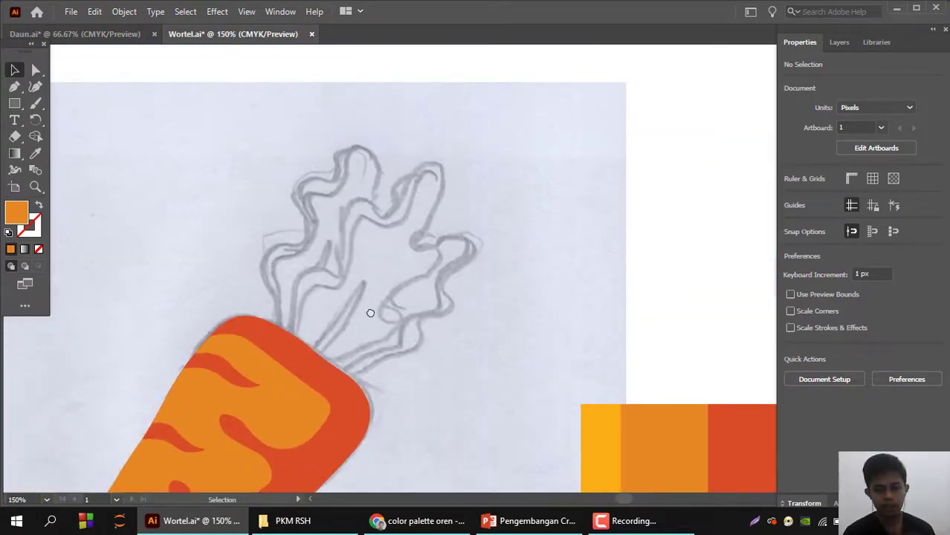
left_click(35, 86)
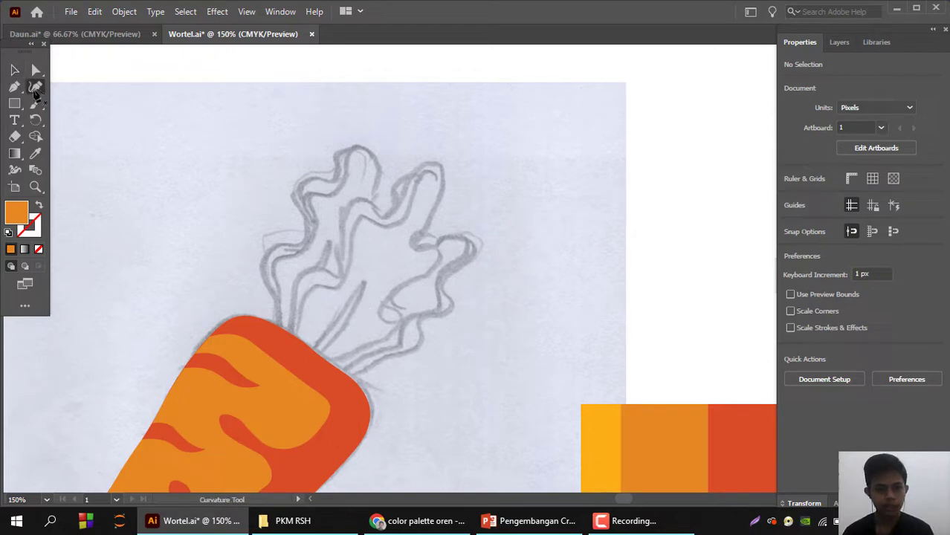
left_click(283, 344)
left_click(291, 316)
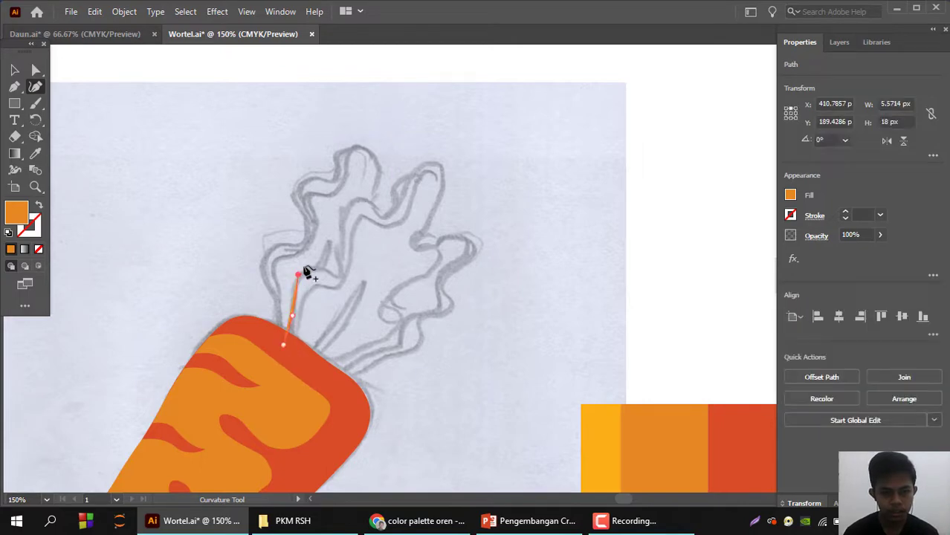
left_click(298, 275)
left_click(322, 269)
left_click(336, 276)
left_click(338, 252)
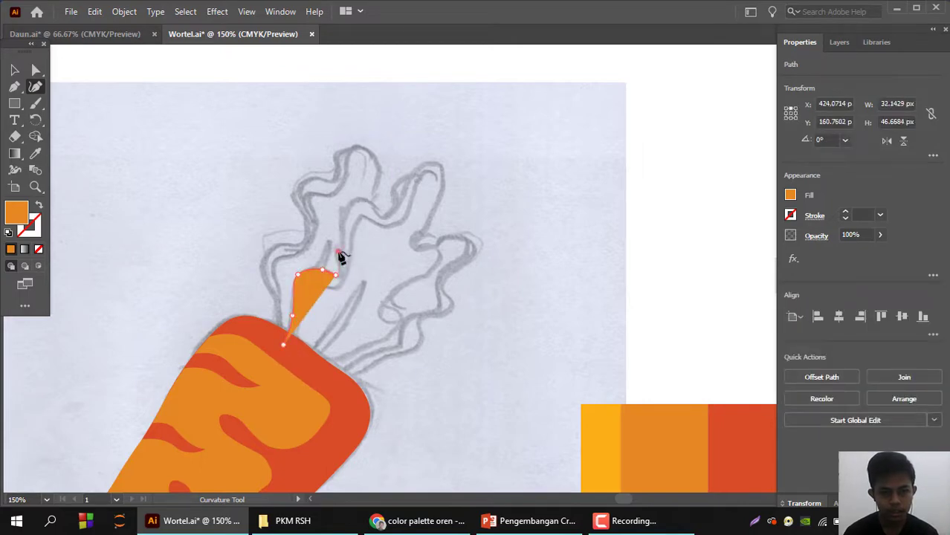
- Continue the front leaf's outline over the next left lobe to the notch beside it, and set the path's fill to none
left_click(338, 217)
left_click(358, 198)
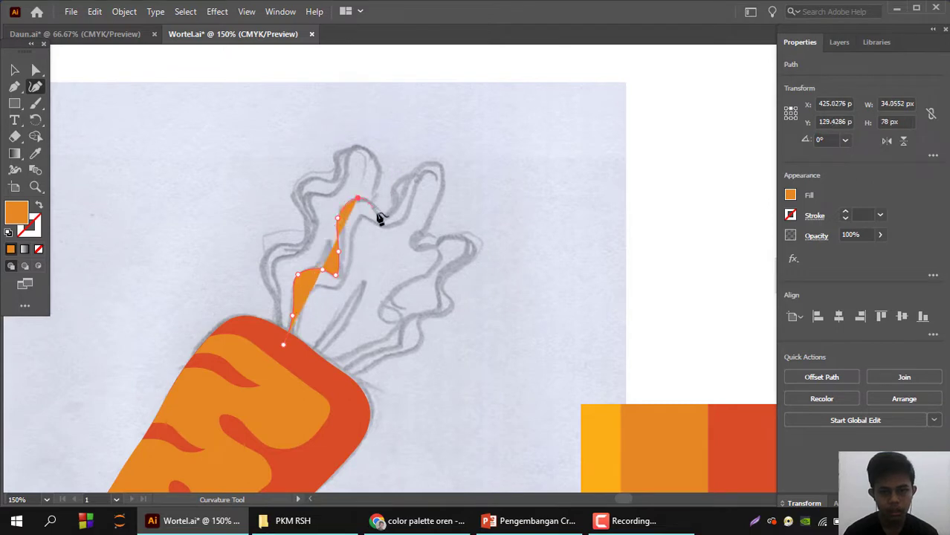
left_click(377, 214)
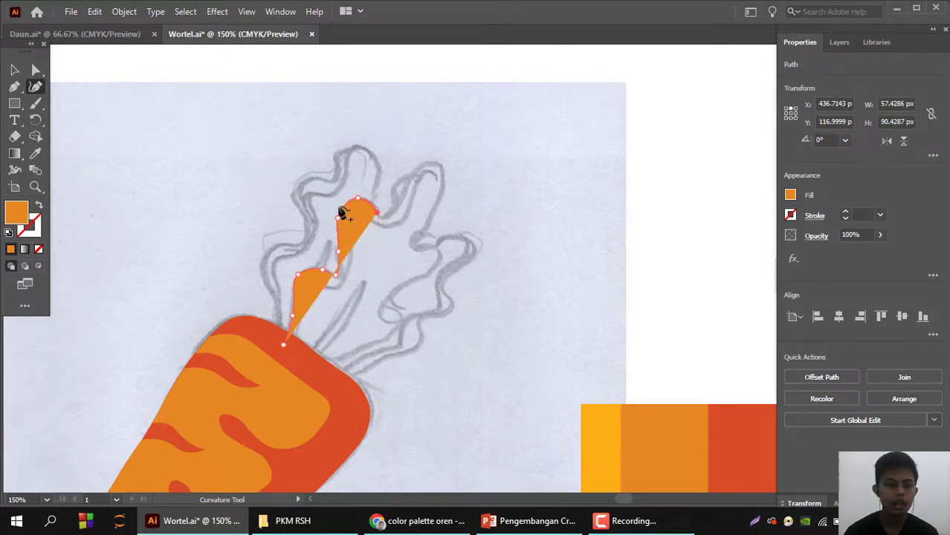
left_click(361, 260)
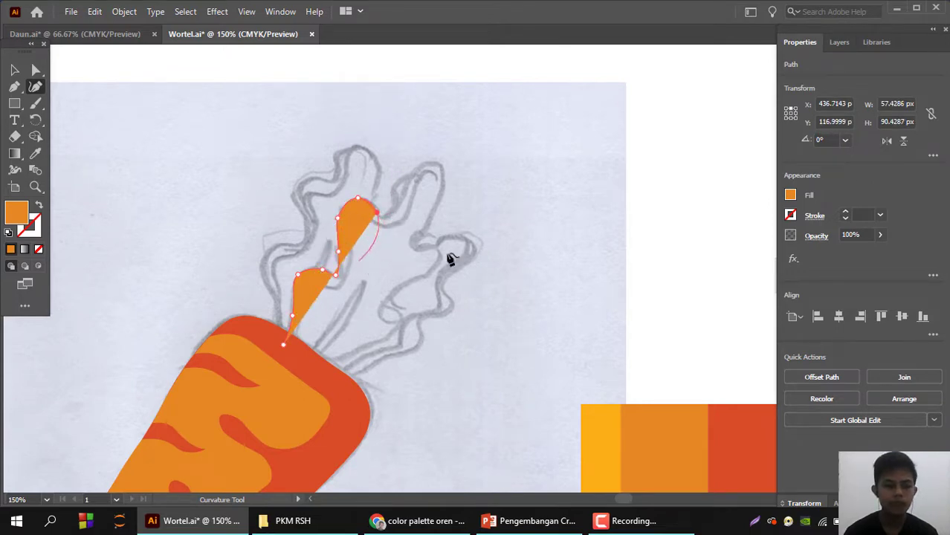
left_click(791, 195)
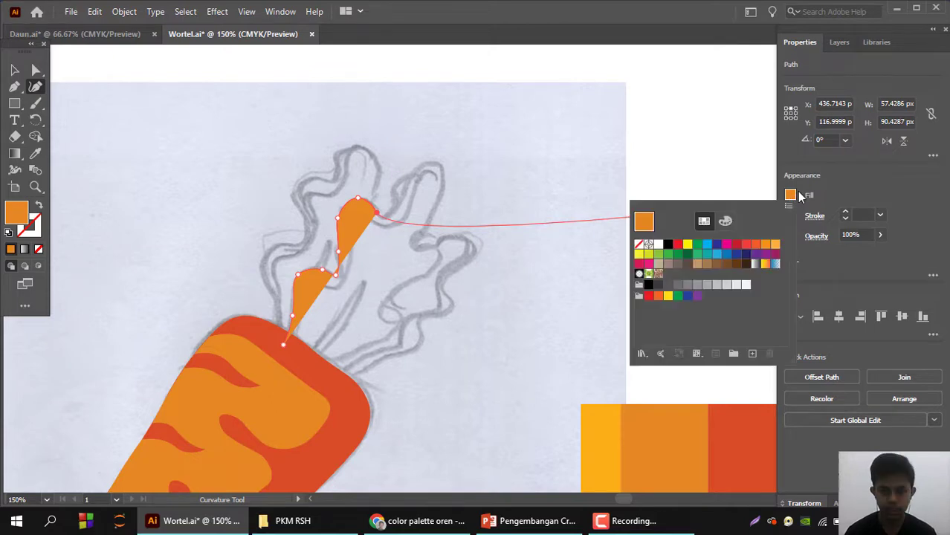
left_click(638, 245)
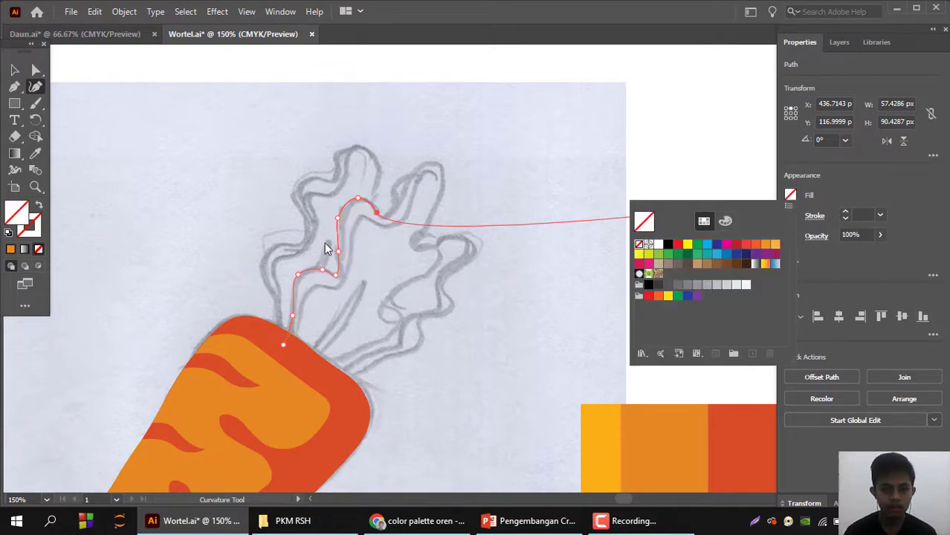
- Extend the front leaf's outline around the tall upper lobe and down to the notch on its right side
left_click(396, 209)
left_click(399, 180)
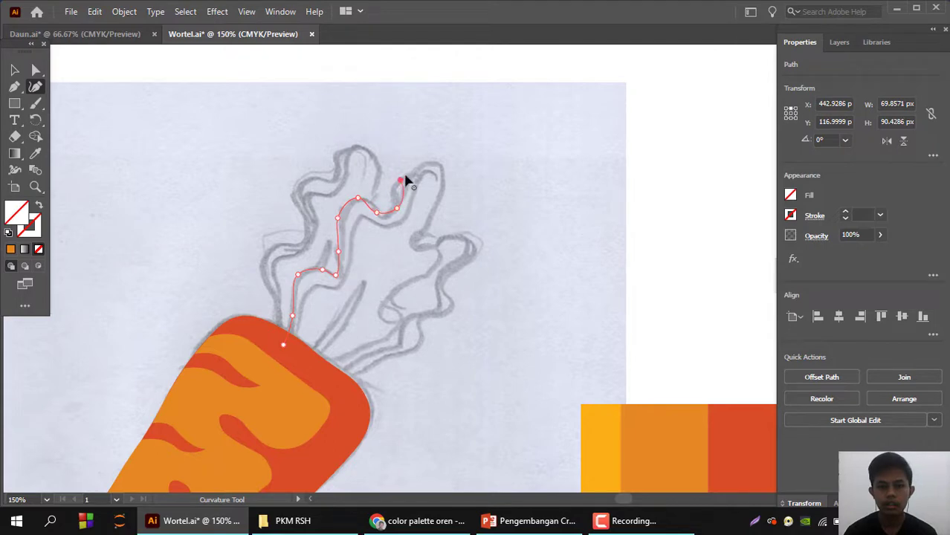
left_click(428, 161)
left_click(441, 183)
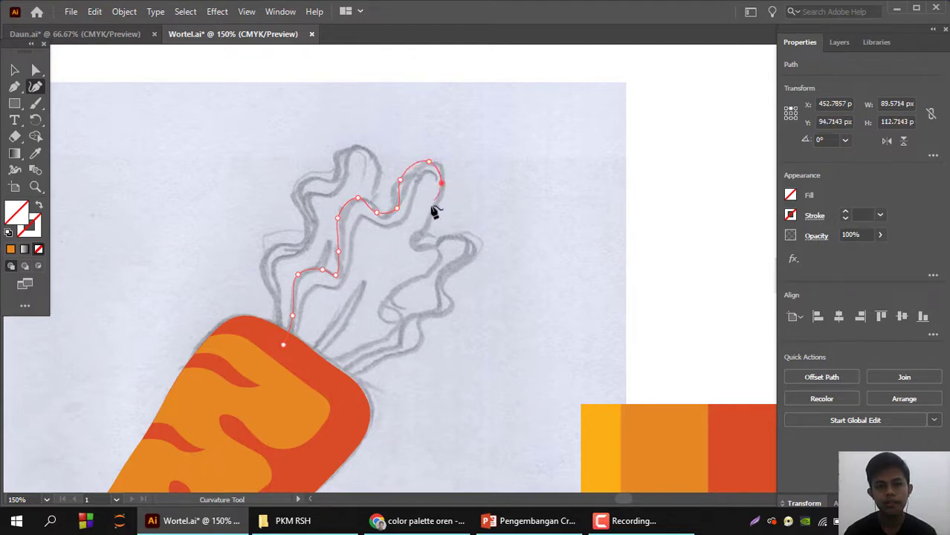
left_click(428, 218)
left_click(410, 241)
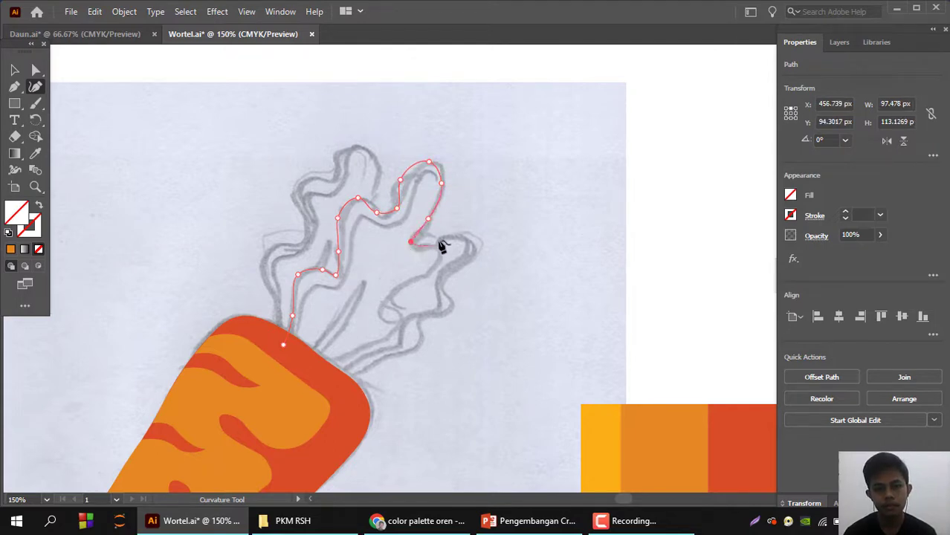
- Trace the front leaf's two right-hand lobes and the notch between them
left_click(443, 235)
left_click(469, 243)
left_click(455, 263)
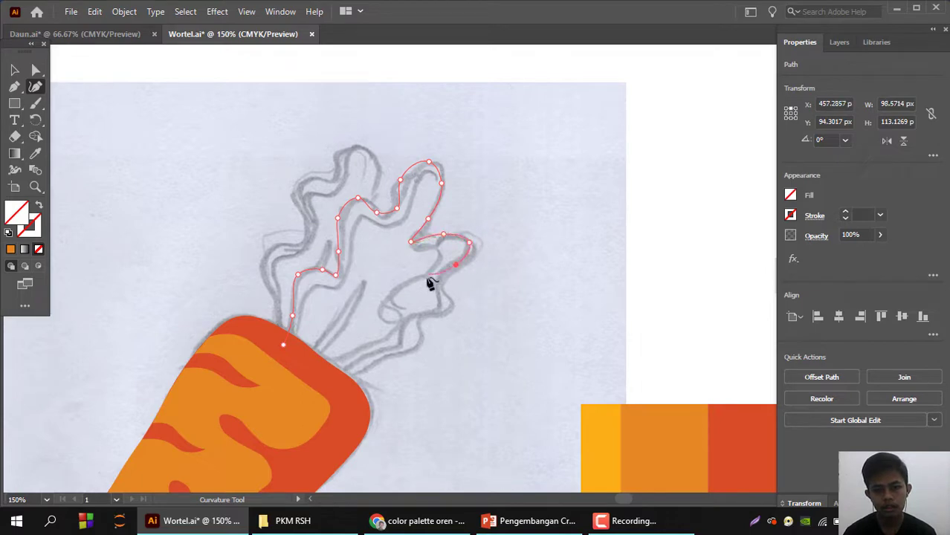
left_click(426, 281)
left_click(450, 312)
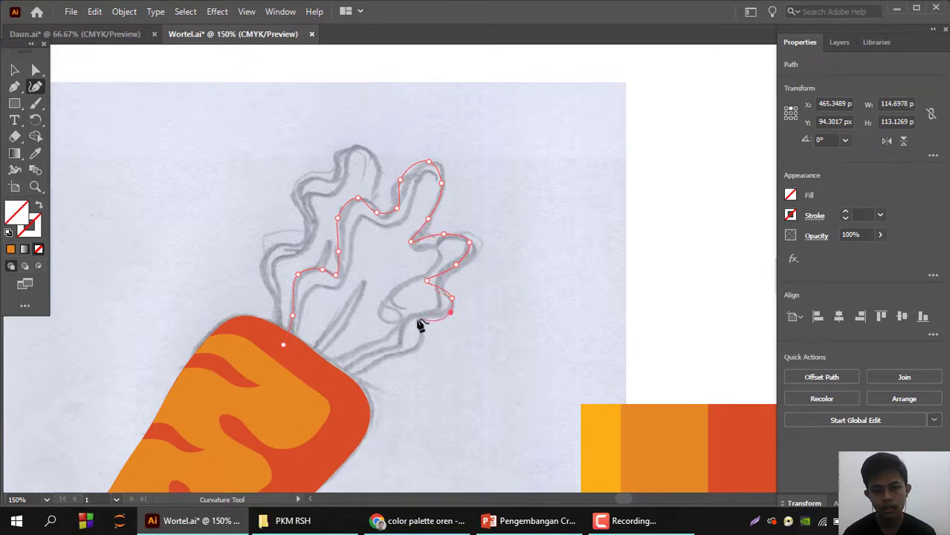
- Trace the leaf's lowest right lobe back into the carrot's top edge, and close the outline at its starting point
left_click(416, 319)
left_click(402, 324)
left_click(424, 344)
left_click(386, 359)
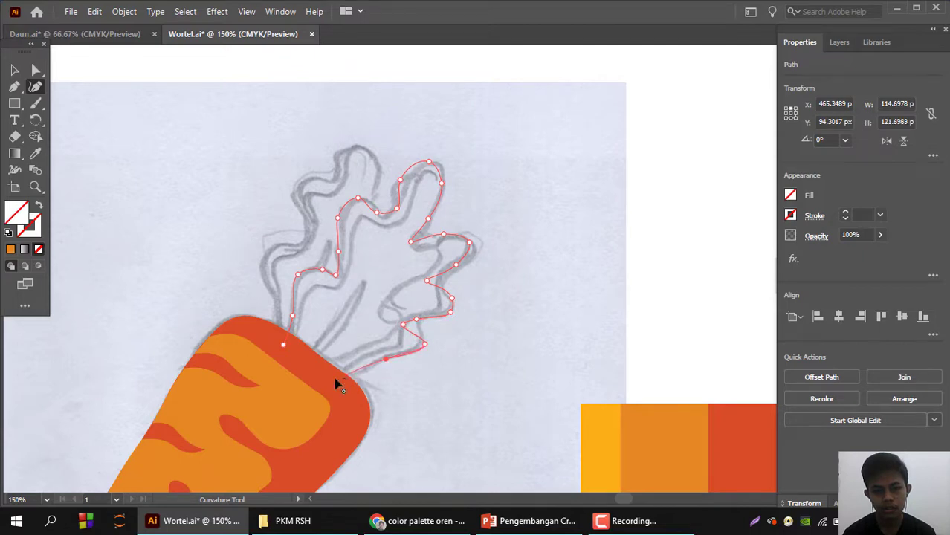
left_click(339, 378)
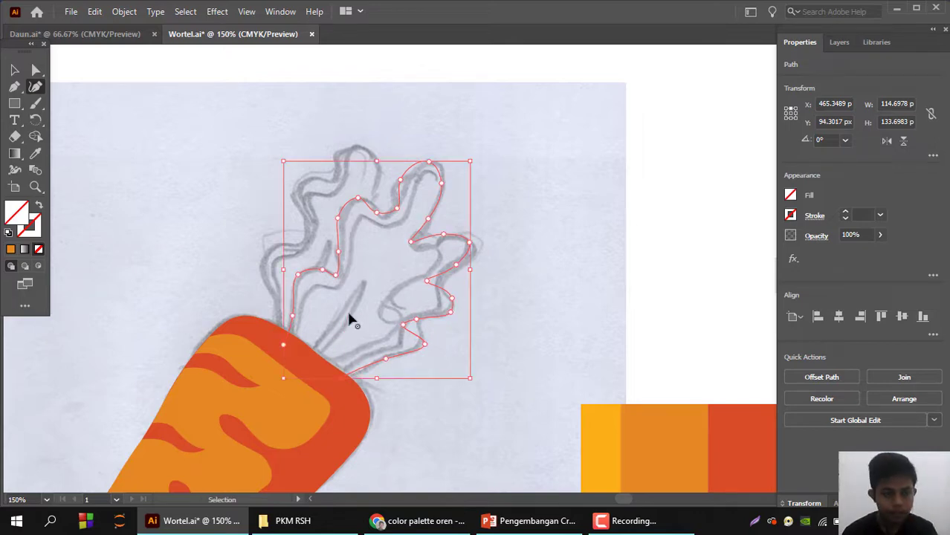
left_click(284, 350)
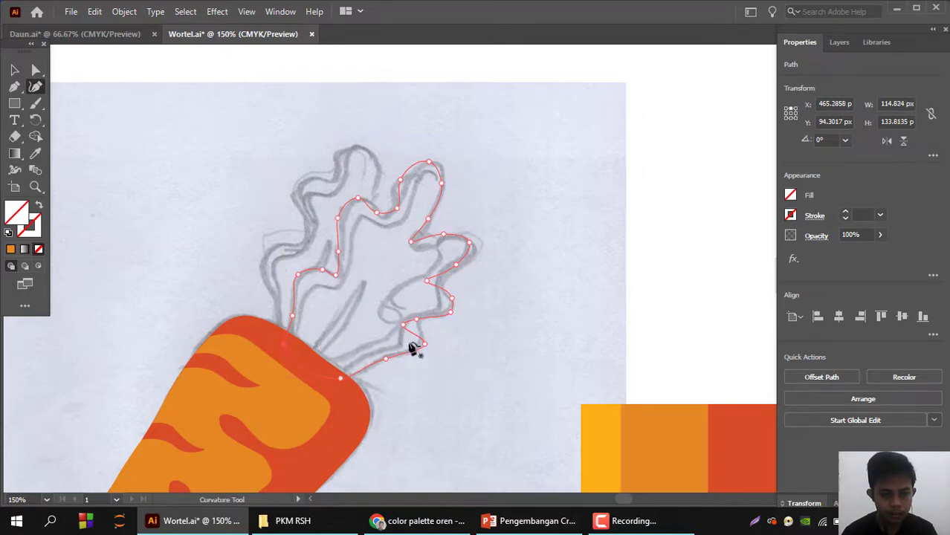
double_click(284, 347)
- Adjust the anchor points of the leaf's lowest right lobe and upper right lobe, including their notches, to smooth the right edge
left_click_drag(425, 345, 418, 342)
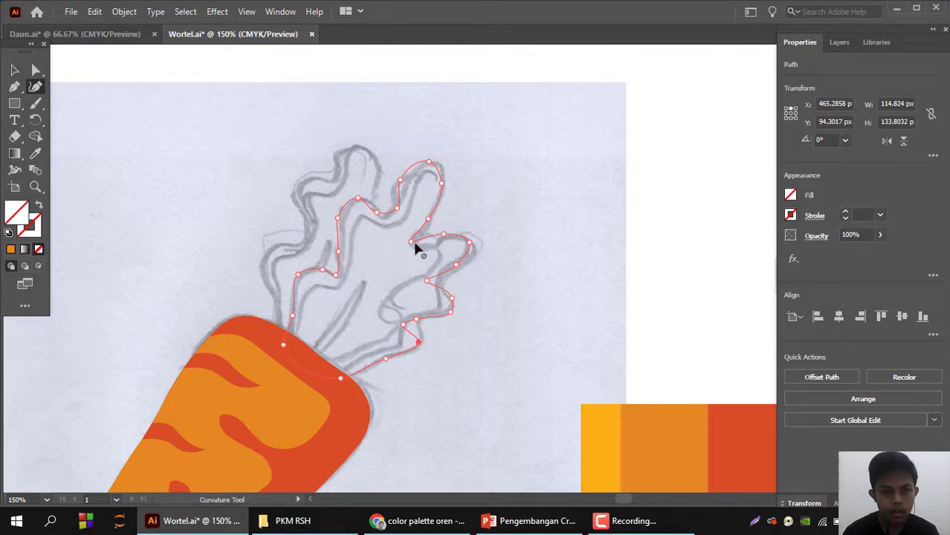
left_click_drag(409, 243, 420, 240)
mouse_move(425, 236)
left_mouse_down()
mouse_move(413, 238)
mouse_move(462, 253)
mouse_move(461, 240)
mouse_move(441, 233)
left_mouse_up()
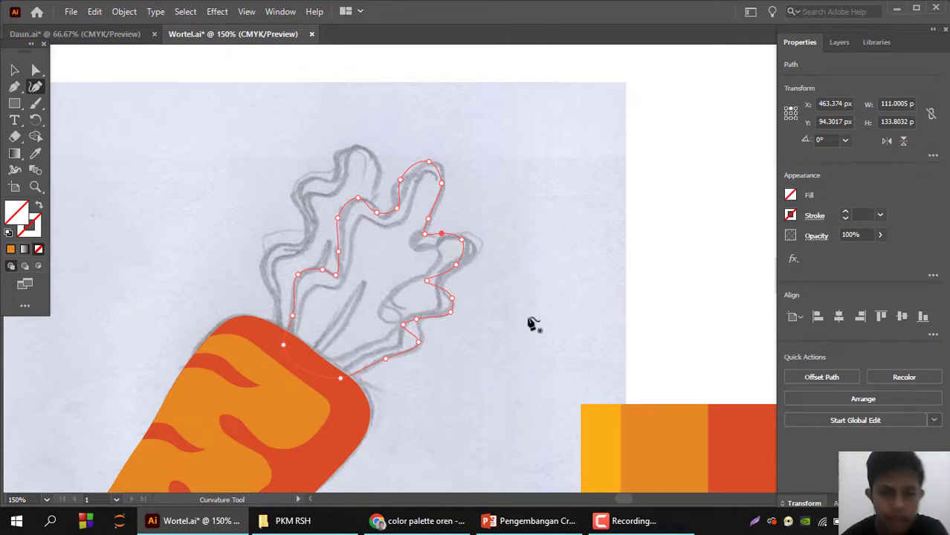
scroll(533, 323, "down", 3)
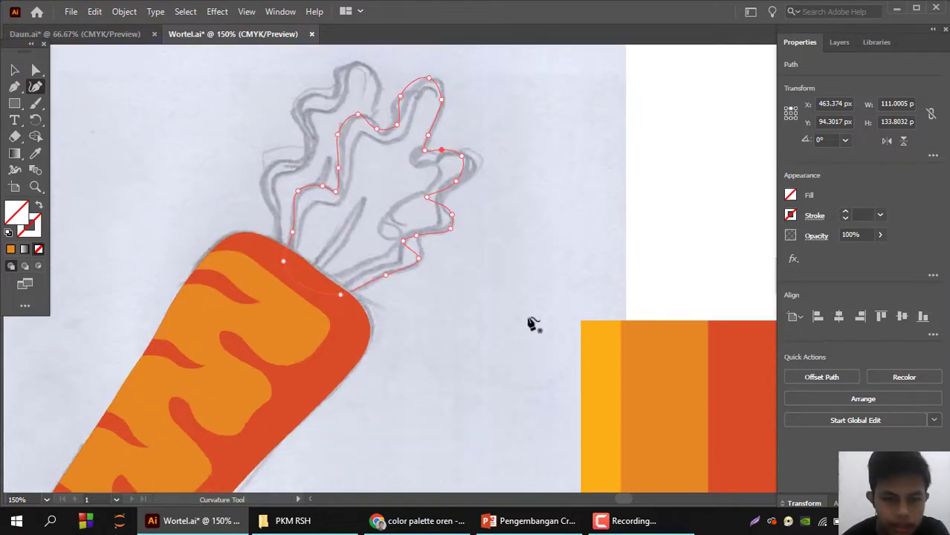
left_click(408, 244)
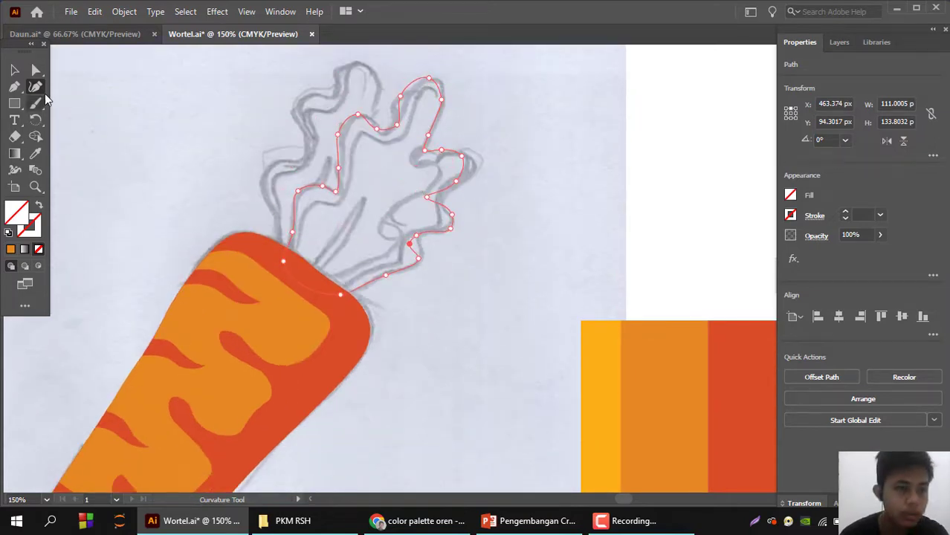
- Try the palette's lime green and orange as the leaf's fill, and fill it with the palette's dark green using the Eyedropper
left_click(35, 153)
scroll(384, 288, "right", 5)
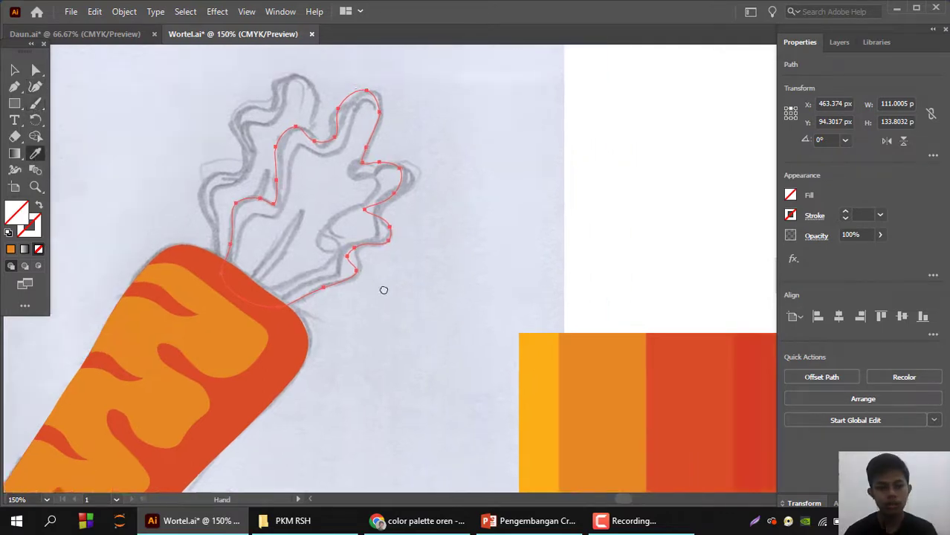
scroll(426, 261, "down", 5)
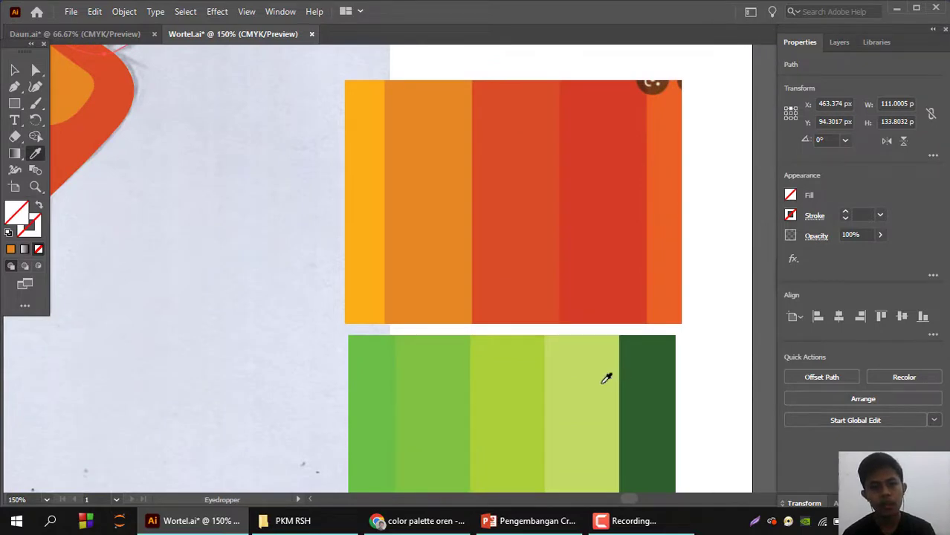
left_click(505, 385)
left_click_drag(462, 299, 515, 377)
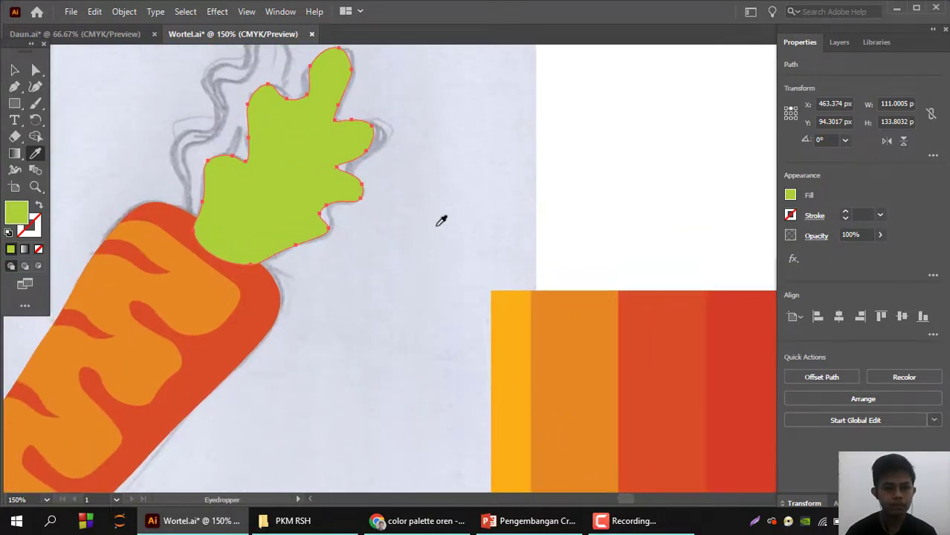
left_click(535, 326)
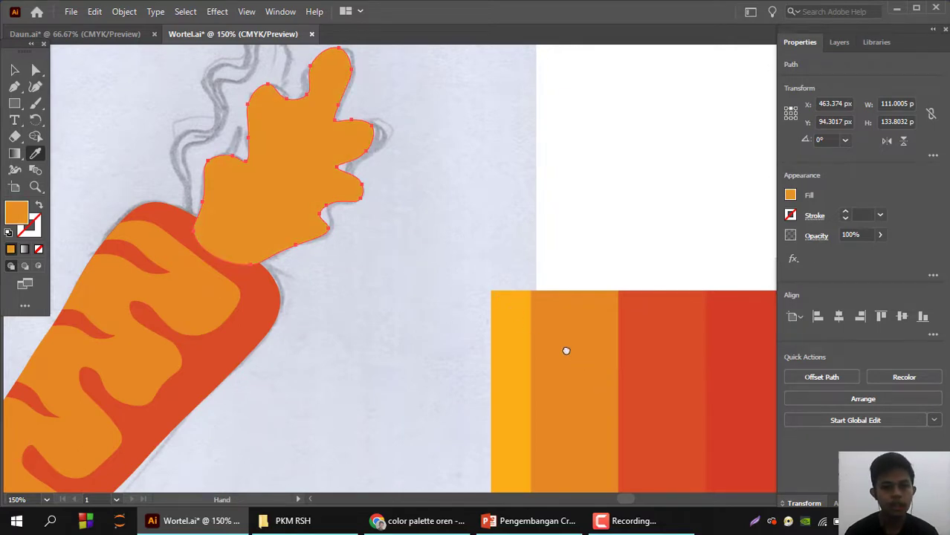
left_click_drag(564, 350, 432, 210)
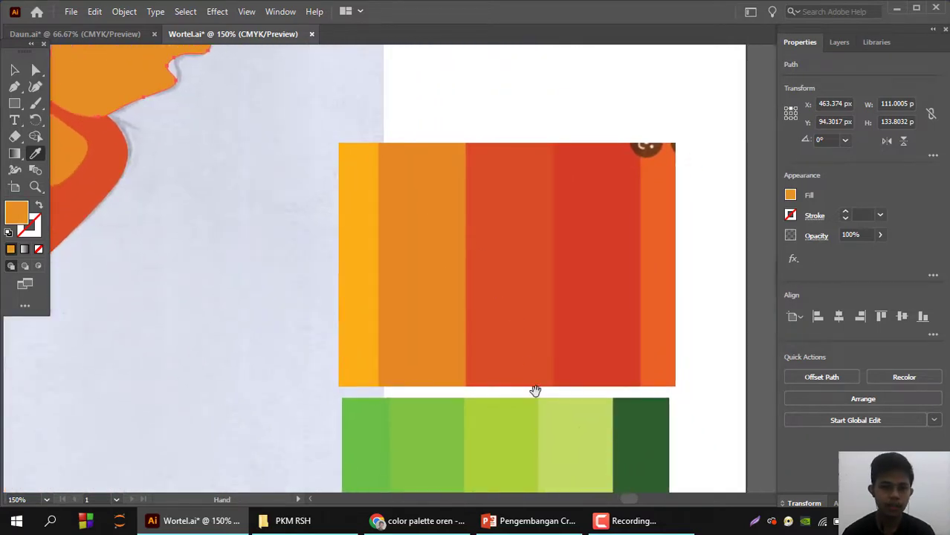
left_click(642, 422)
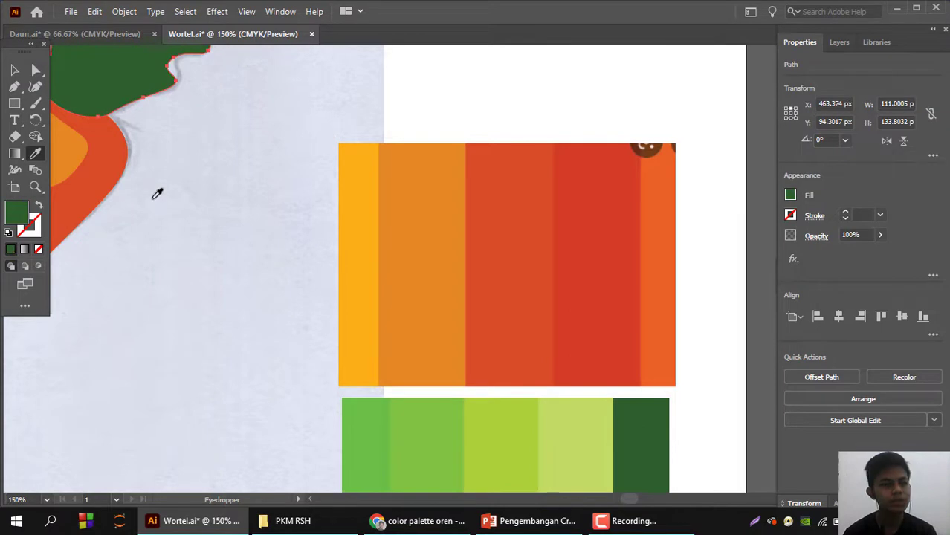
- Reduce the dark green leaf's opacity to 24% so the sketch shows through, and deselect it
left_click_drag(181, 215, 327, 353)
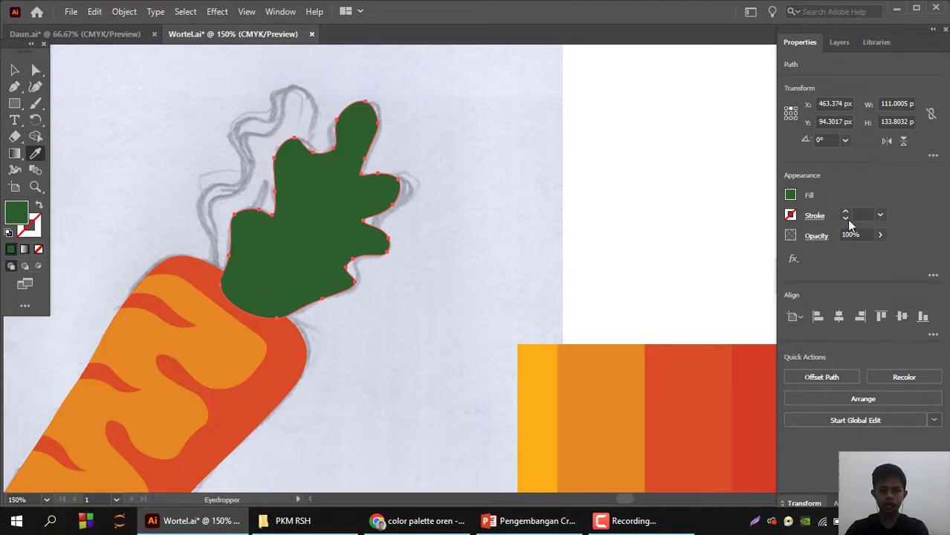
left_click(883, 237)
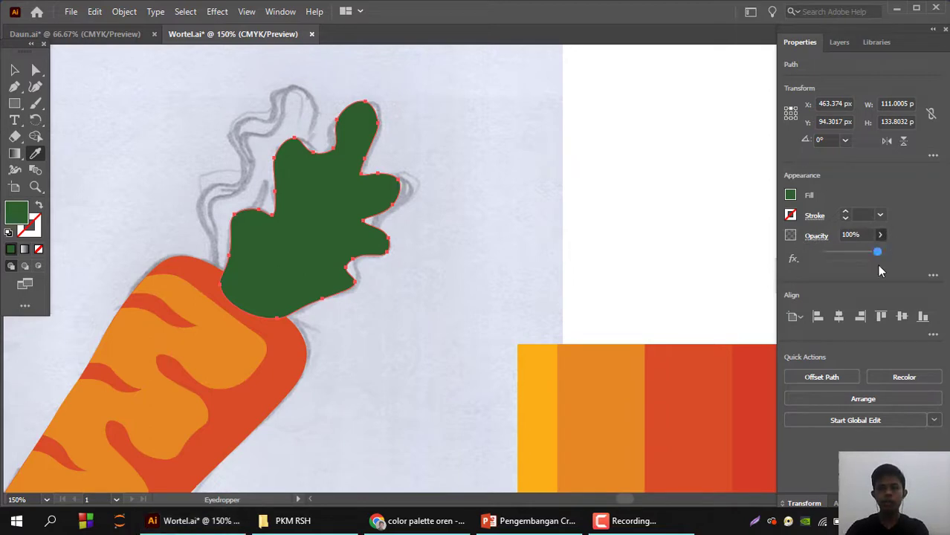
left_click_drag(841, 260, 840, 260)
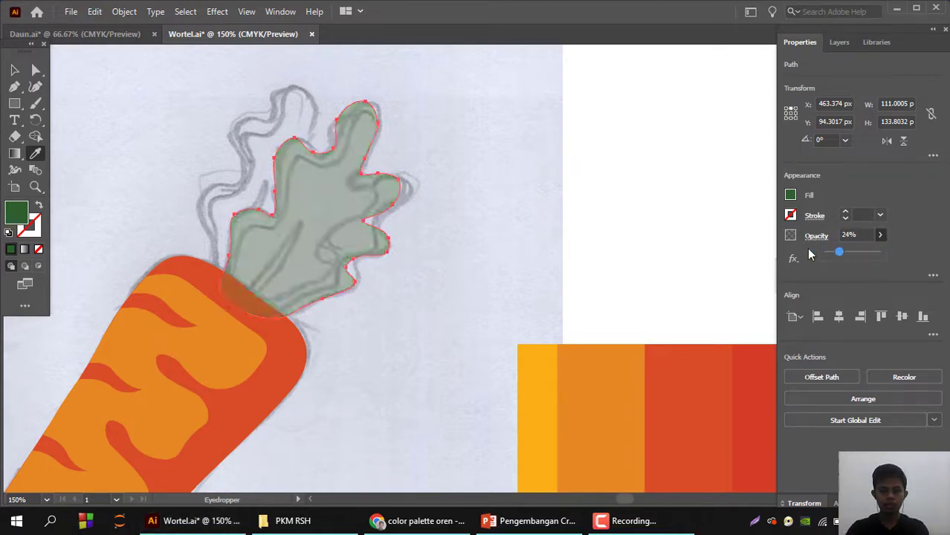
key("v")
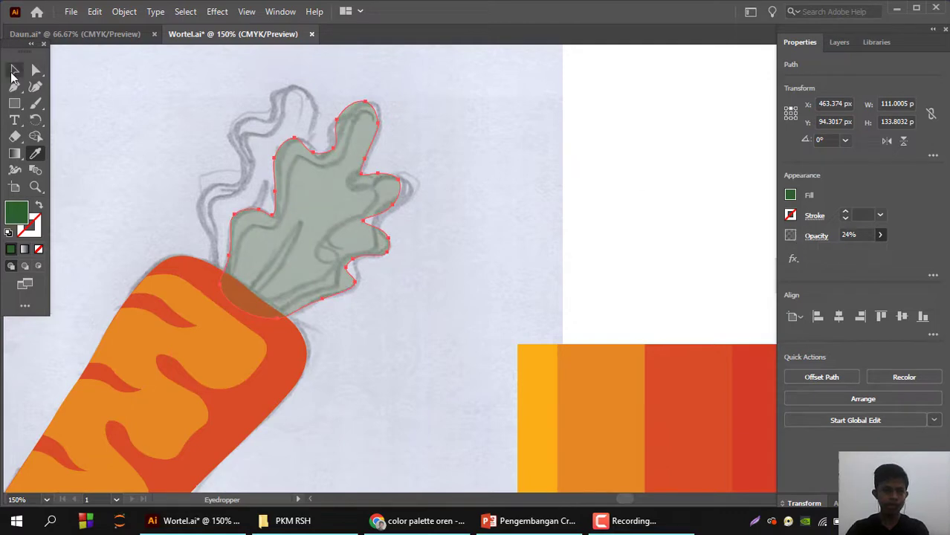
left_click(459, 197)
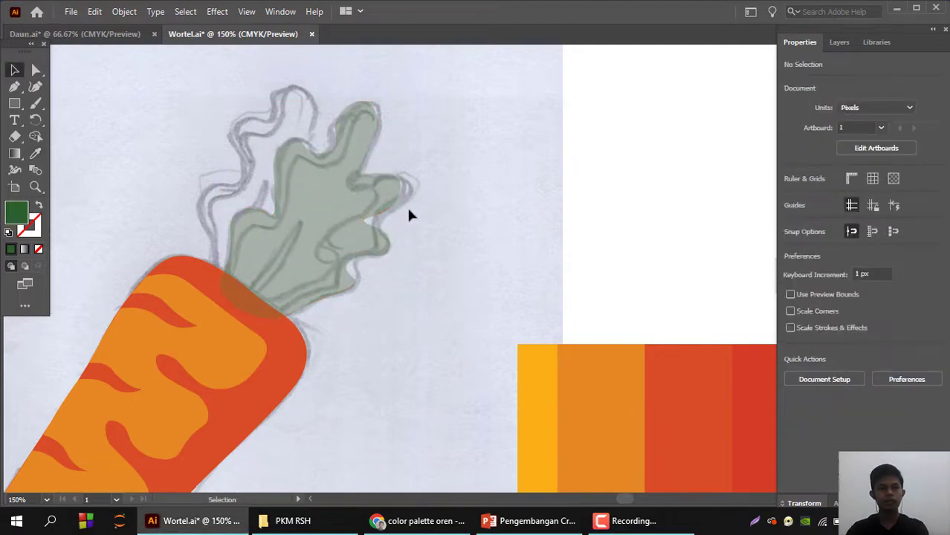
- Trace the left edge of the leaf's inner shape with the Curvature Tool, from the carrot's top edge up to the middle left lobe
key("ctrl+plus")
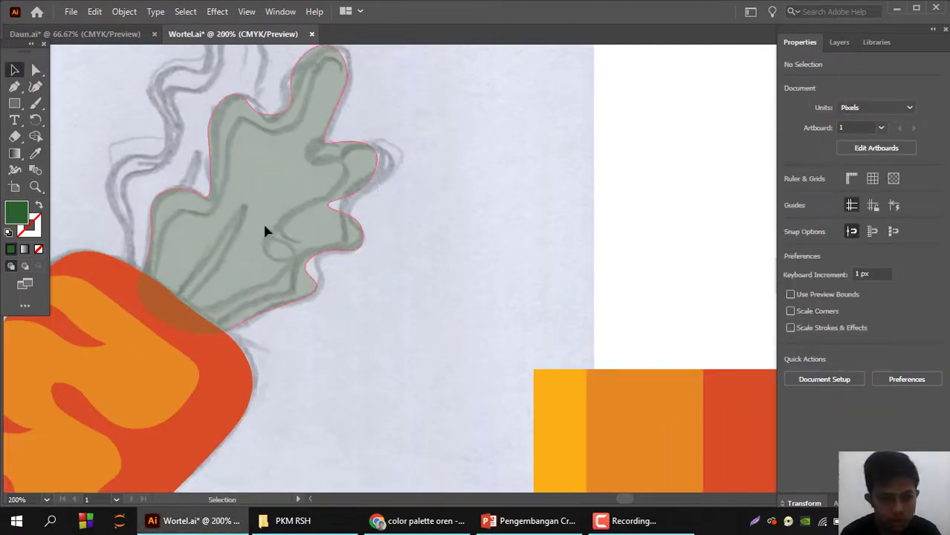
left_click(271, 235)
left_click(35, 86)
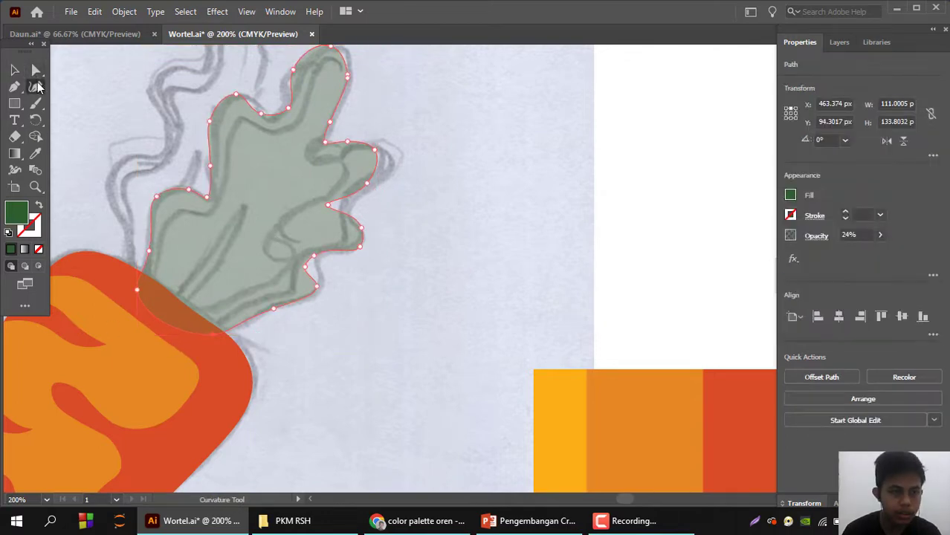
left_click(156, 291)
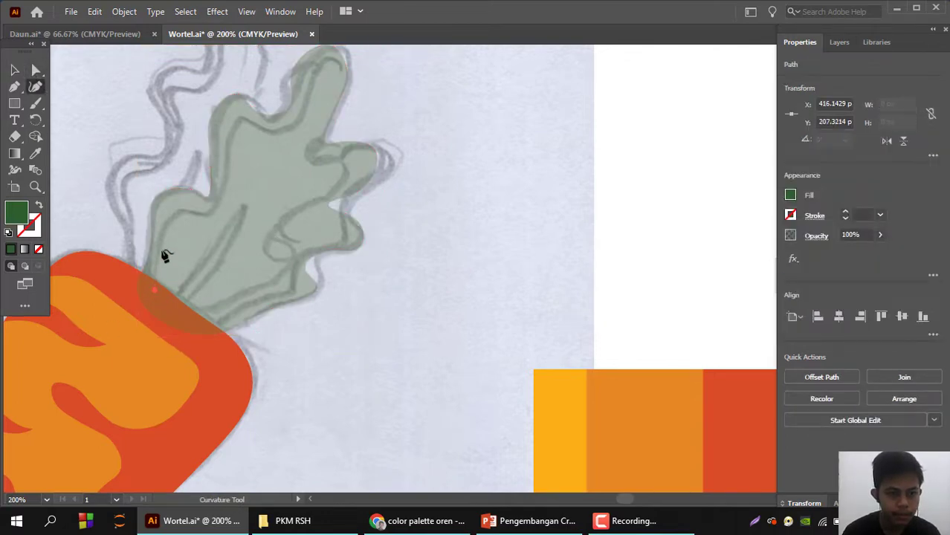
left_click(162, 251)
left_click(171, 217)
left_click(195, 215)
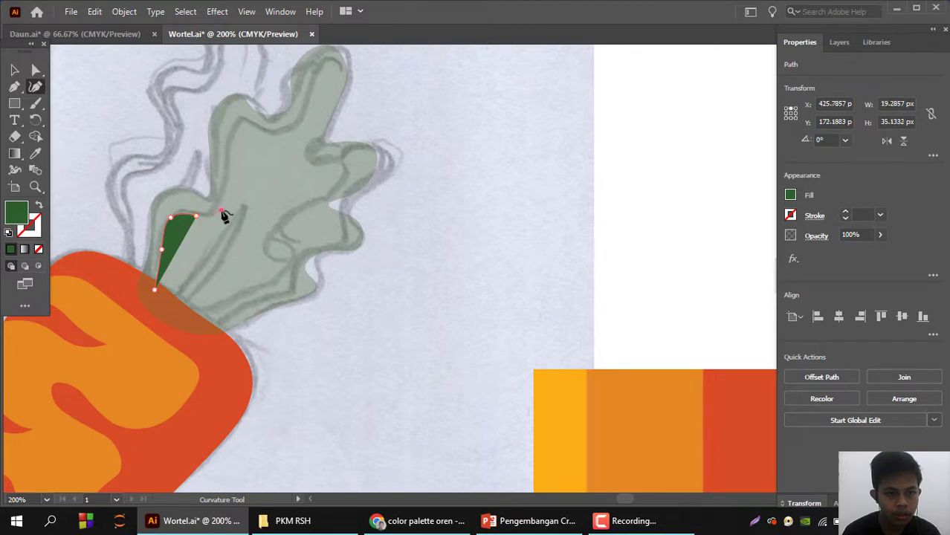
left_click(221, 211)
left_click(227, 177)
left_click(234, 134)
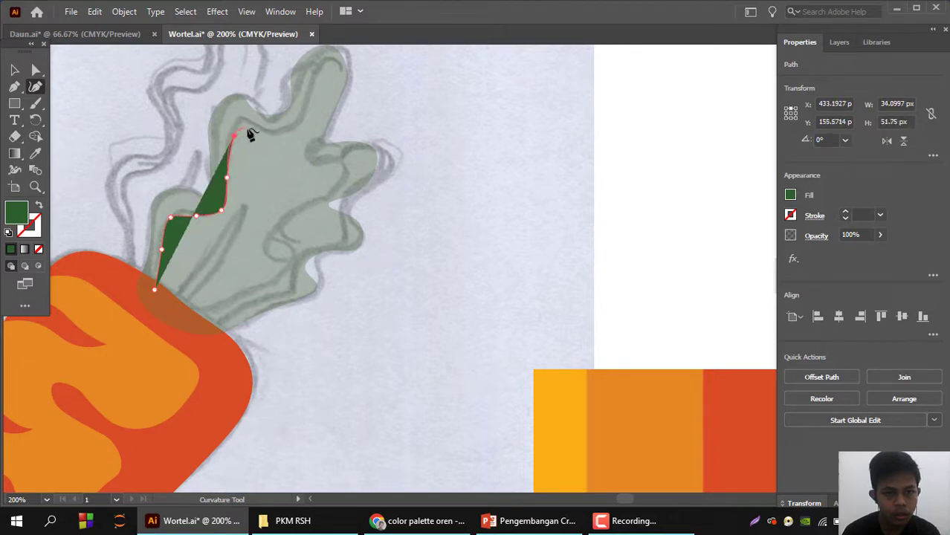
left_click(254, 132)
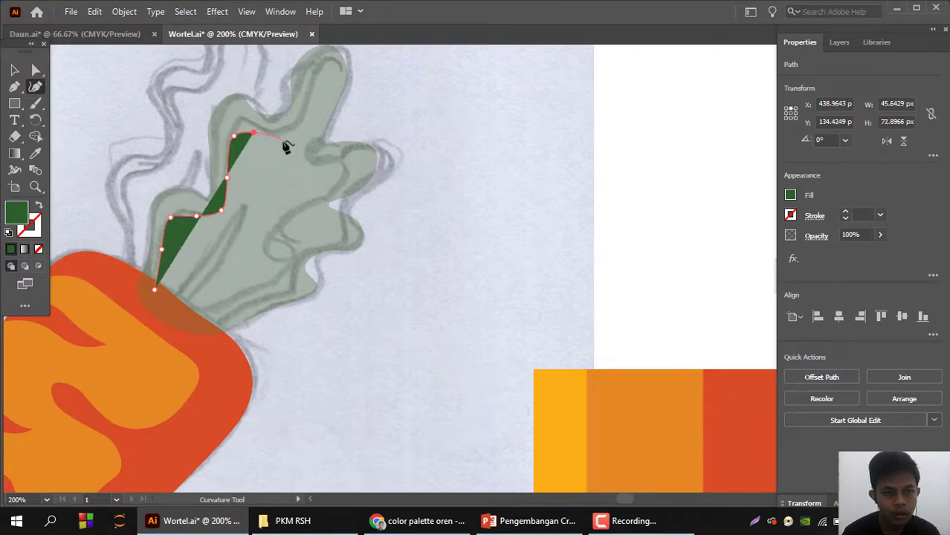
- Remove the inner path's fill and continue tracing it from the middle left lobe up to the tip of the leaf's top lobe
left_click(790, 196)
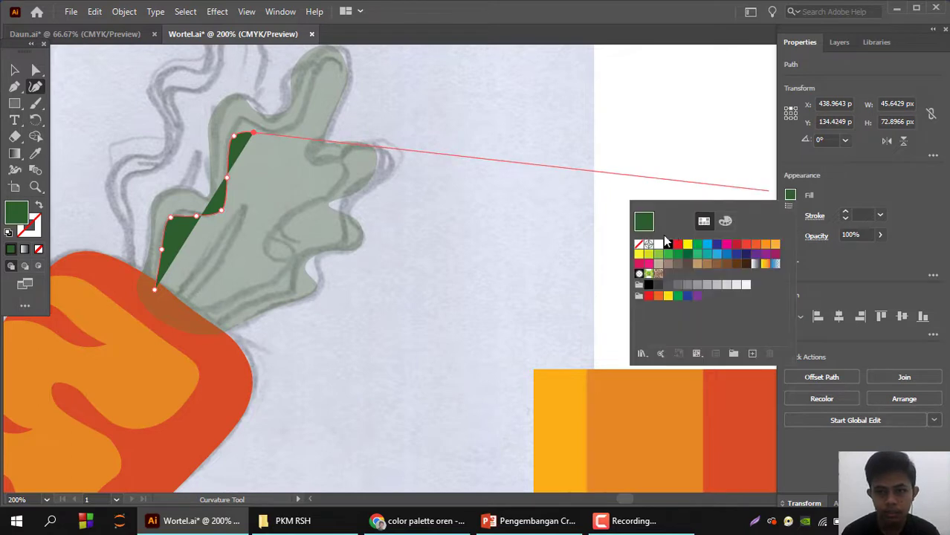
left_click(641, 245)
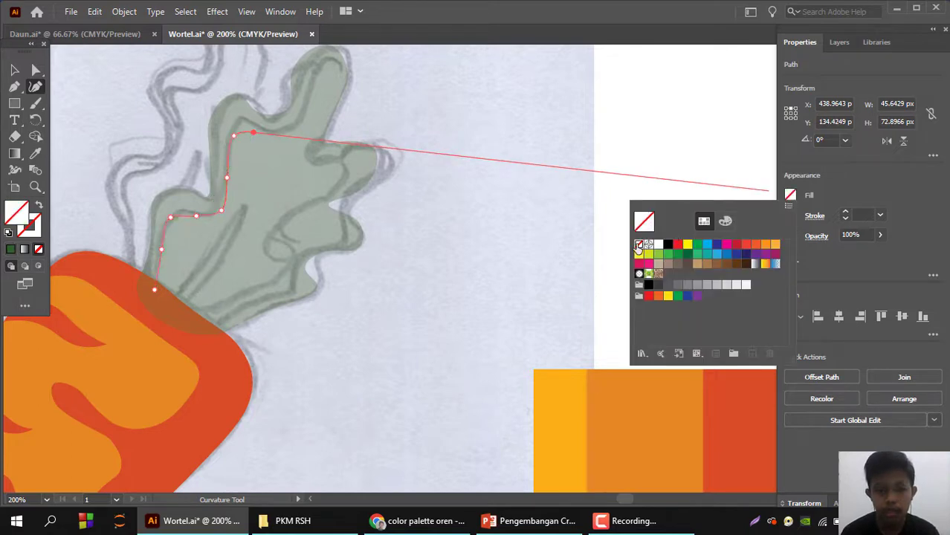
left_click(264, 141)
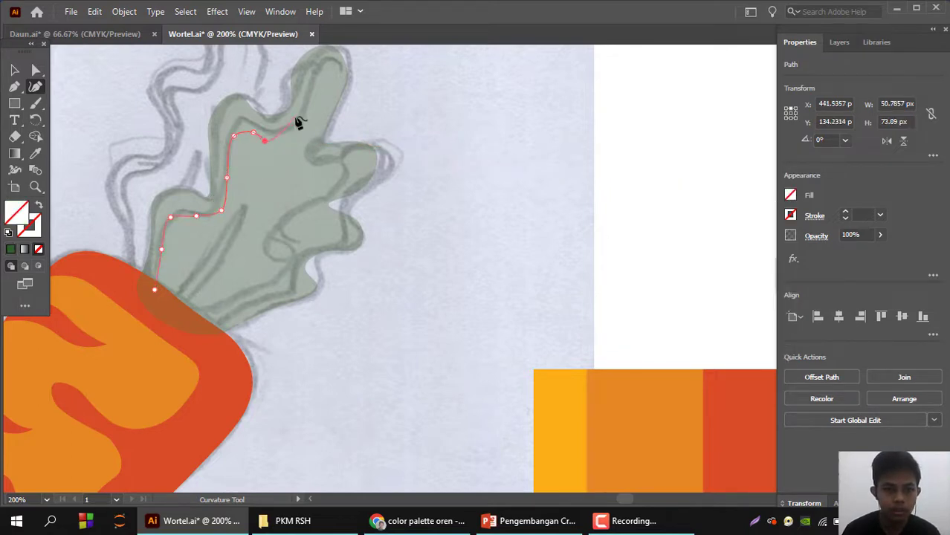
left_click(298, 117)
left_click(307, 79)
left_click(327, 69)
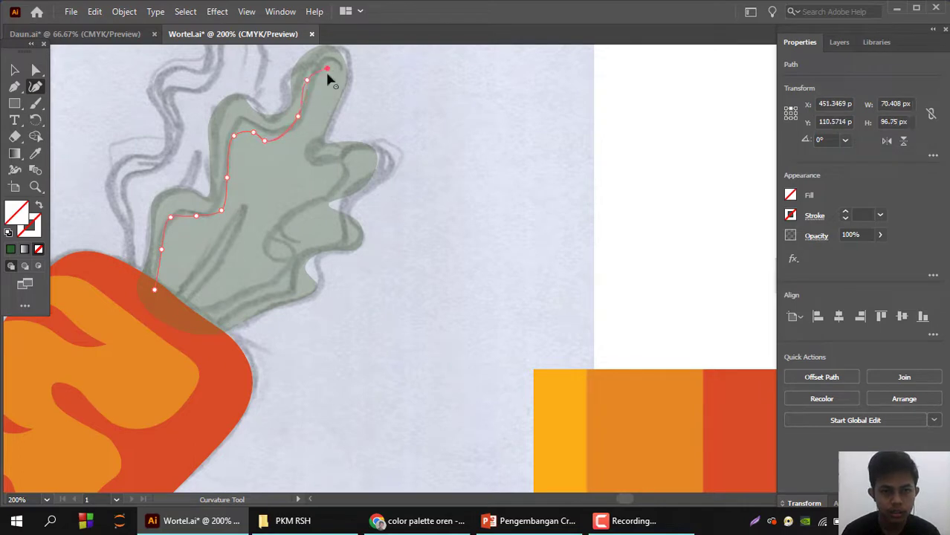
- Trace the inner shape down from the top lobe, around the upper right lobe and out to the lobe below it
left_click(312, 127)
left_click(302, 158)
left_click(337, 165)
left_click(344, 178)
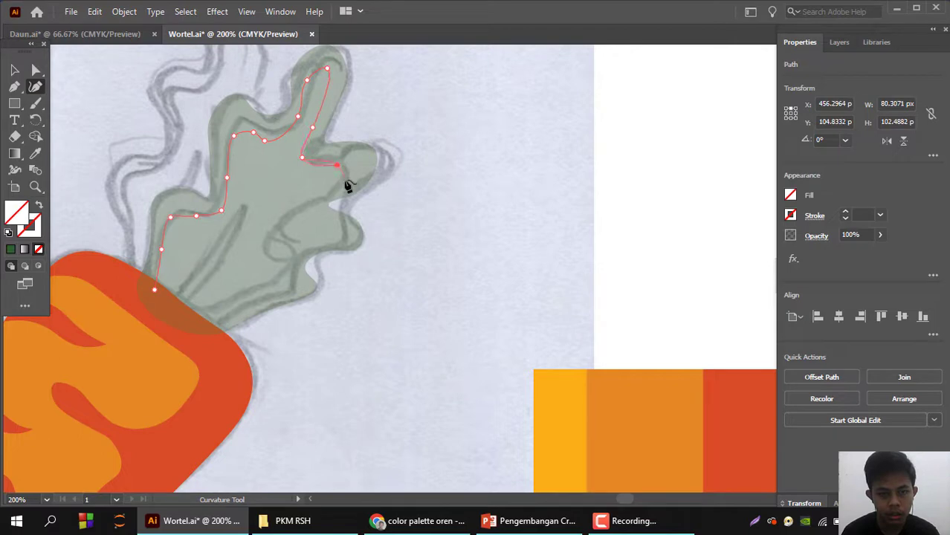
key("ctrl")
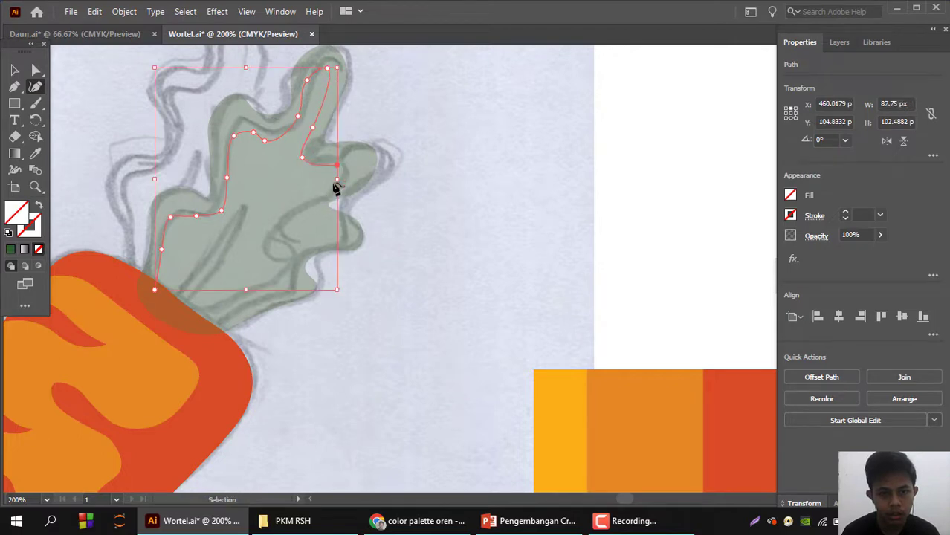
left_click(312, 185)
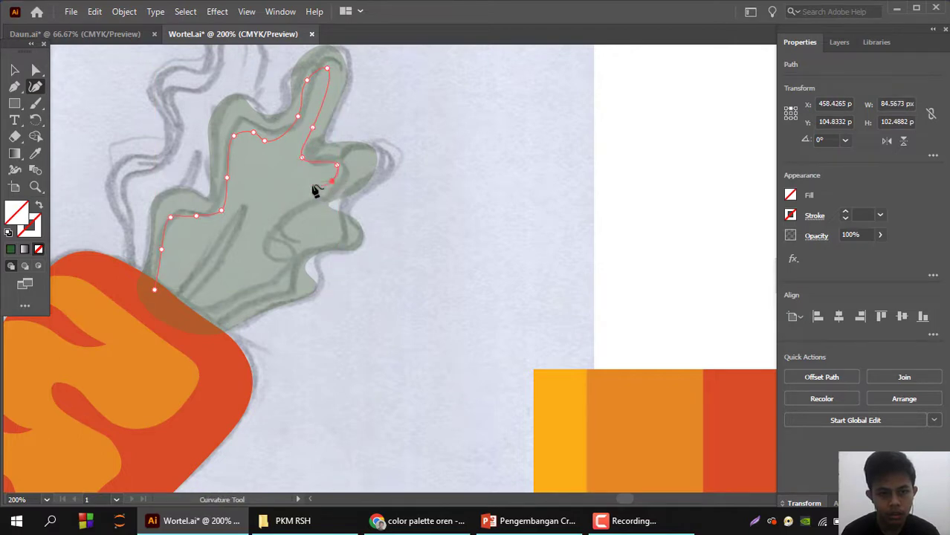
key("ctrl")
left_click(332, 223)
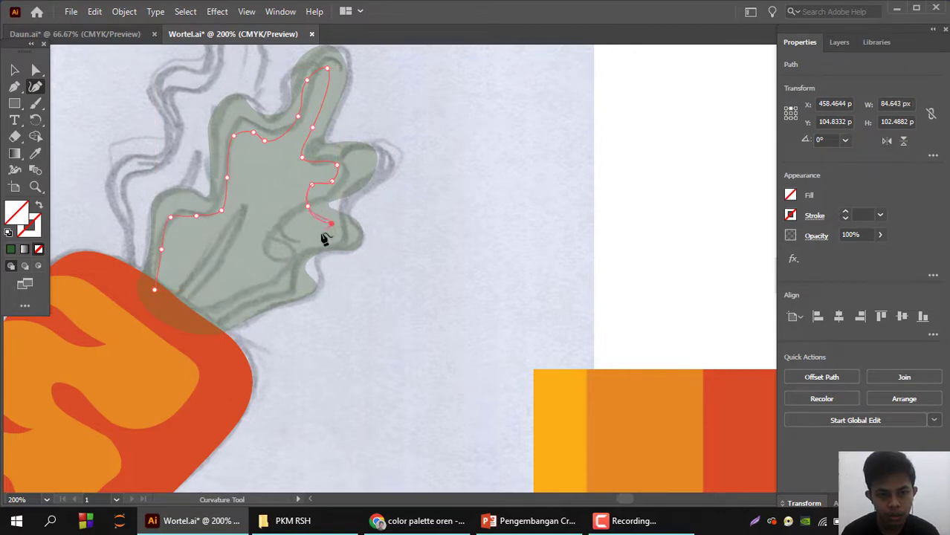
- Trace the inner shape's lower right notch and bottom edge back into the carrot, and close the path at its starting point
left_click(290, 236)
left_click(283, 275)
left_click_drag(283, 275, 281, 263)
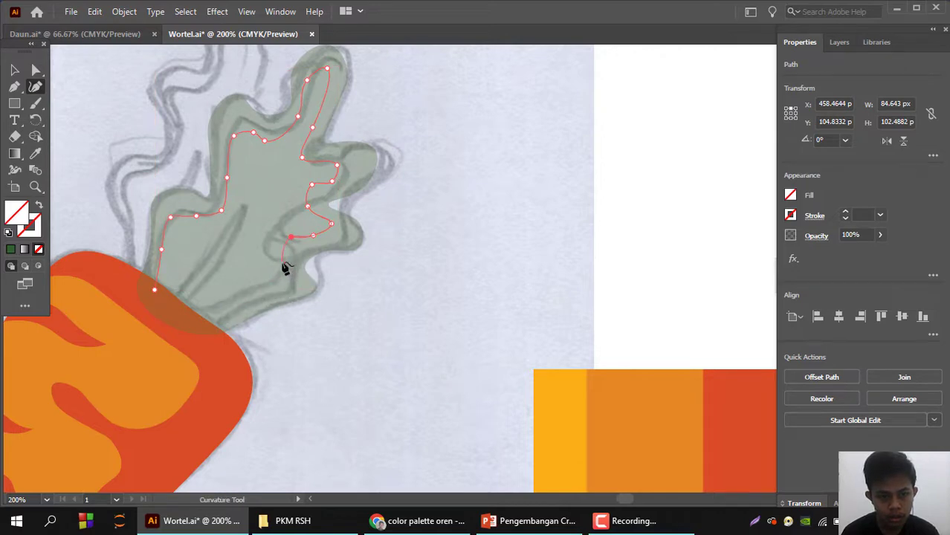
left_click(297, 285)
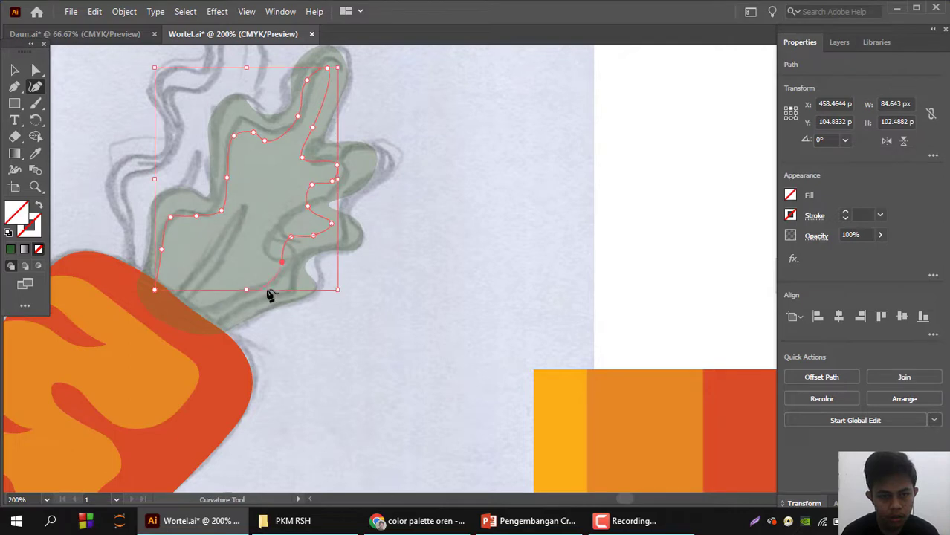
key("ctrl+z")
left_click(288, 279)
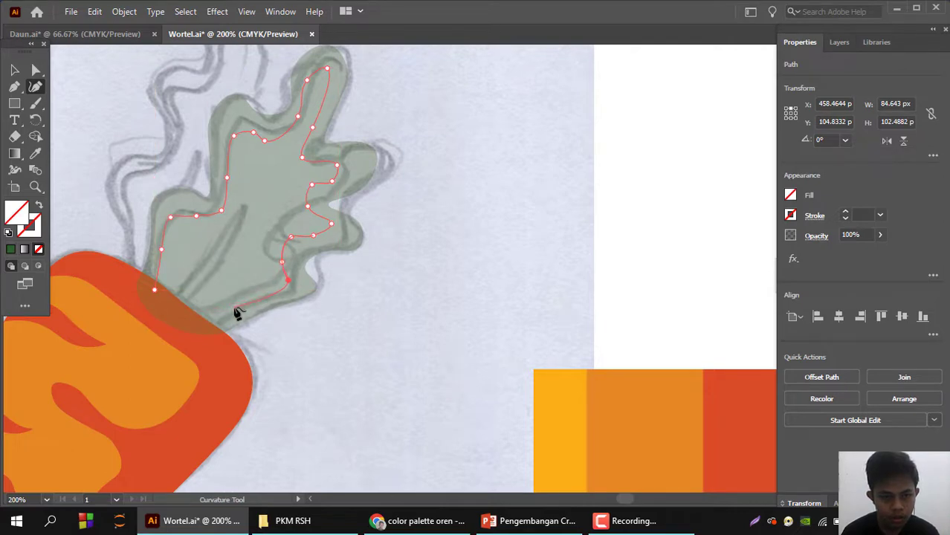
left_click(233, 308)
left_click(194, 324)
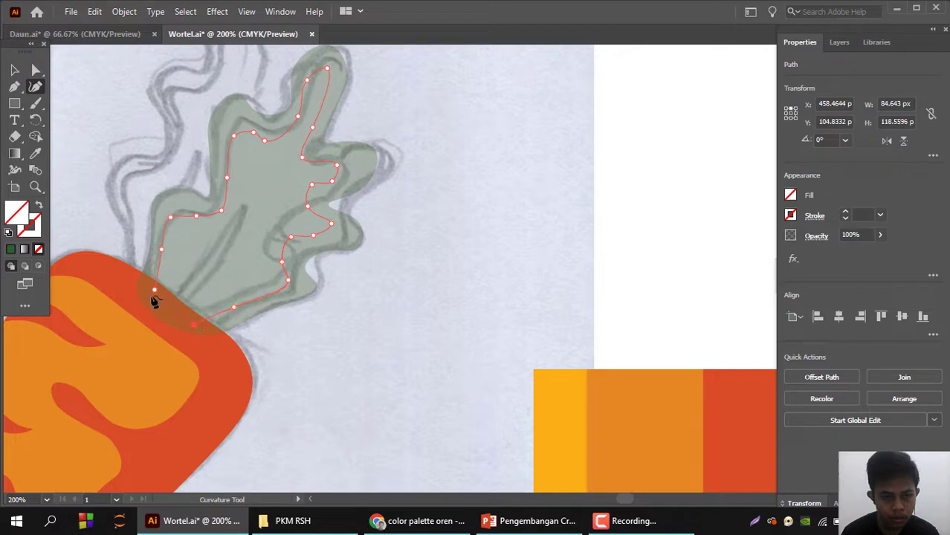
left_click(155, 291)
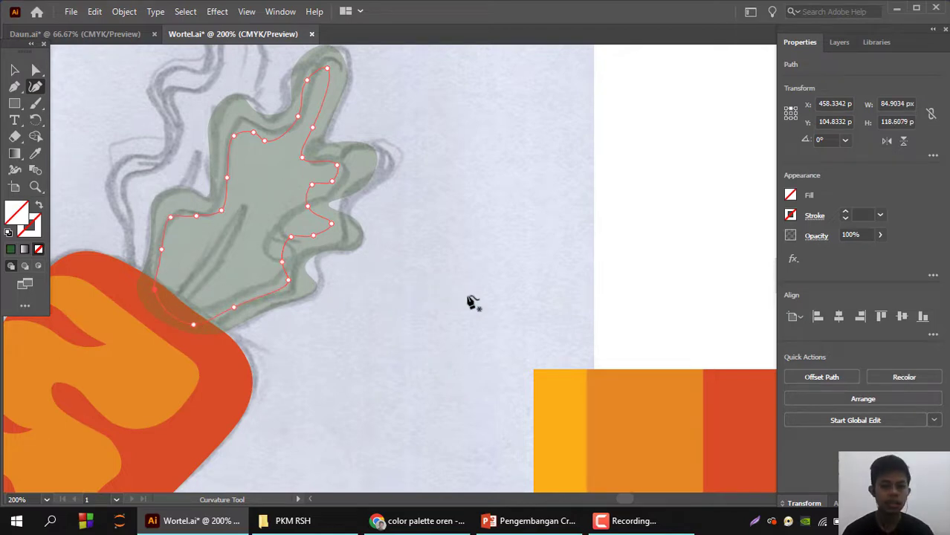
- Fill the leaf's inner shape with the palette's lime green using the Eyedropper
left_click(35, 153)
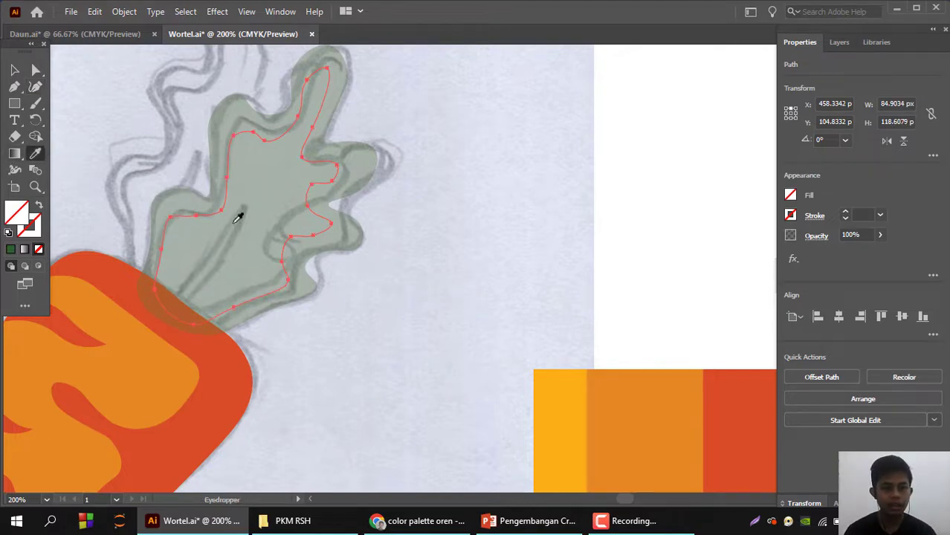
left_click_drag(337, 246, 182, 70)
left_click_drag(382, 314, 398, 274)
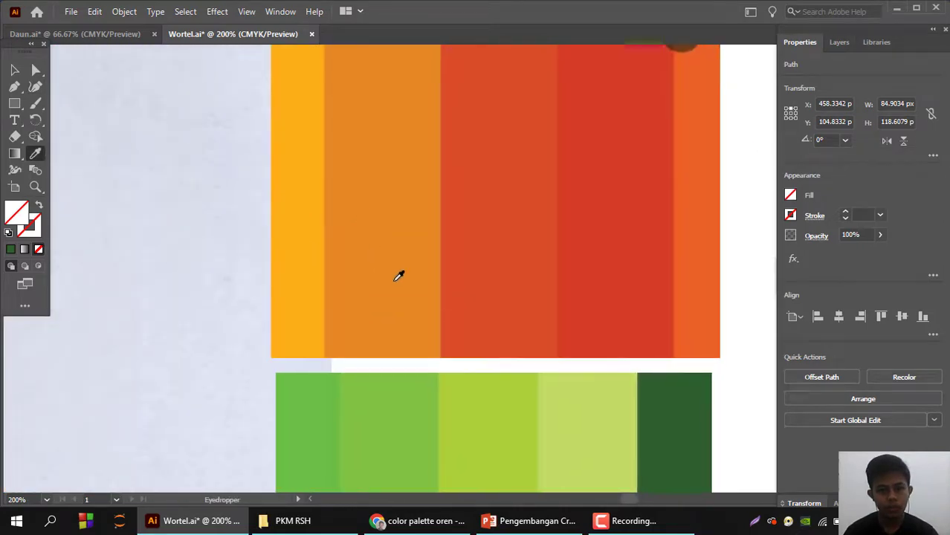
left_click(480, 382)
left_click_drag(331, 237, 425, 326)
left_click_drag(248, 125, 383, 331)
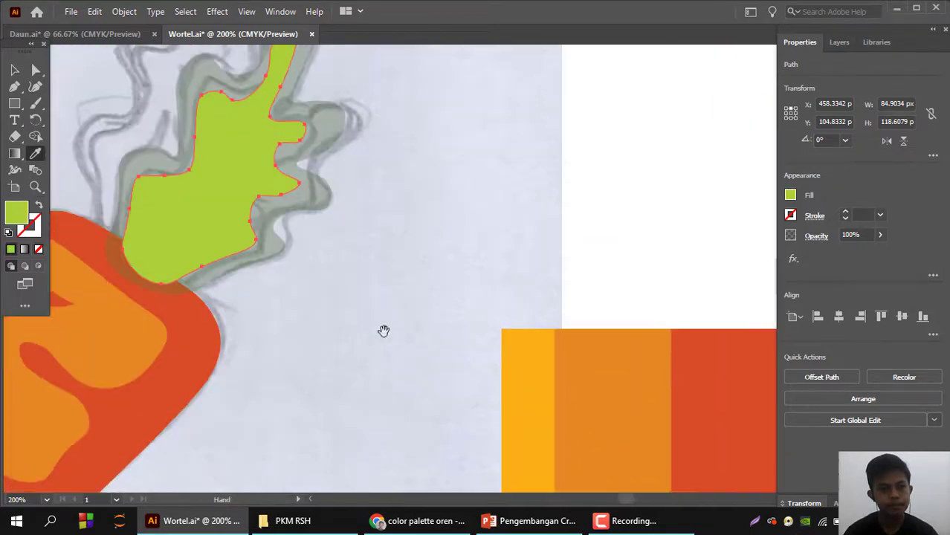
left_click_drag(340, 213, 378, 274)
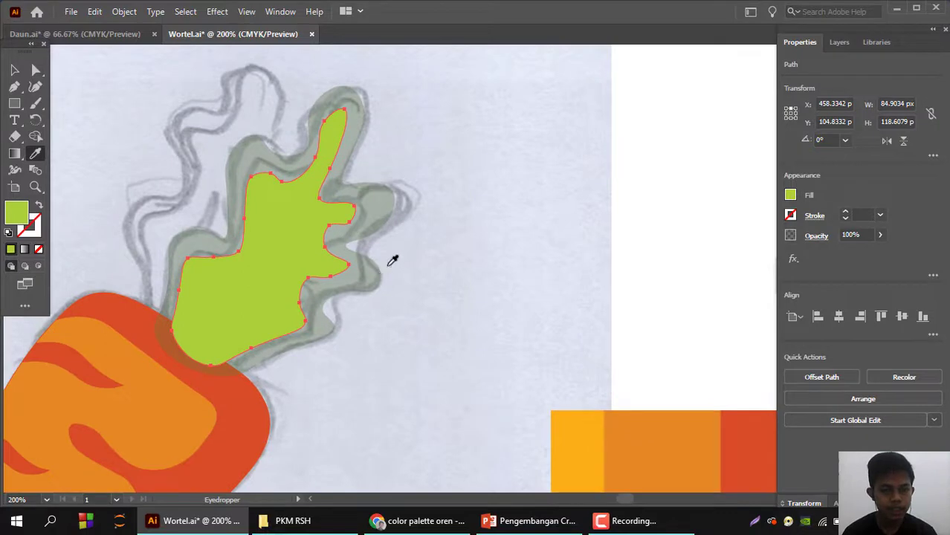
- Reduce the lime green inner shape's opacity to 46% so the sketch shows through
left_click(14, 74)
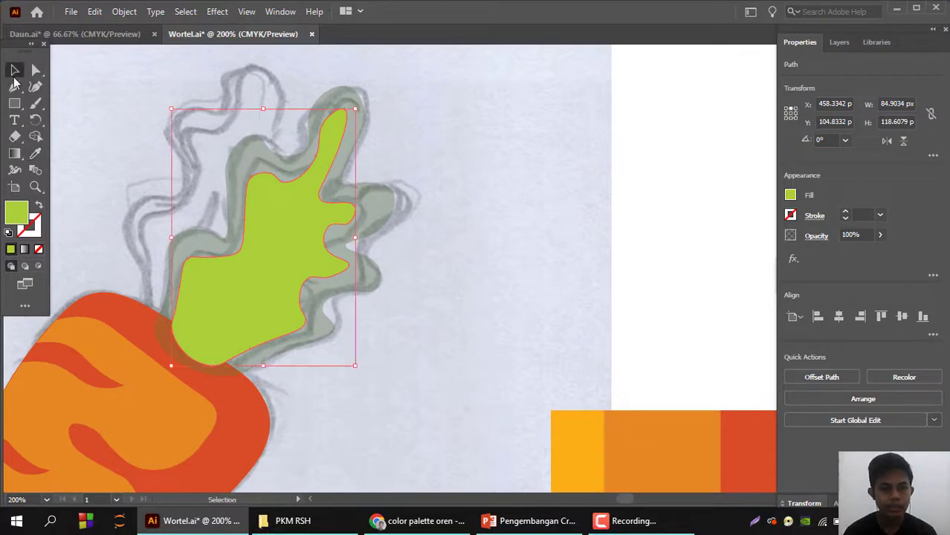
left_click(880, 235)
left_click_drag(877, 253, 850, 253)
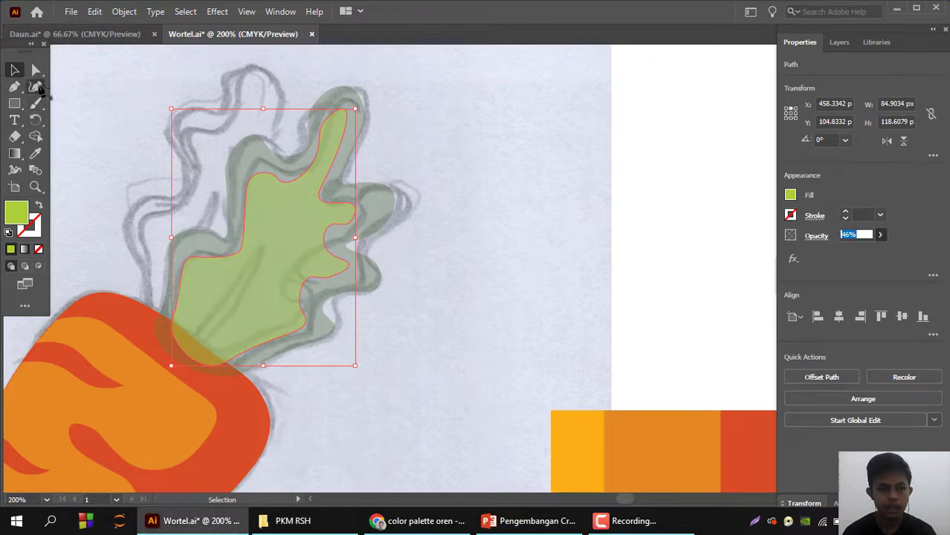
- Trace the left edge of the leaf's central vein with the Curvature Tool, from the carrot's top edge up to the vein's pointed tip
left_click(35, 86)
left_click(187, 344)
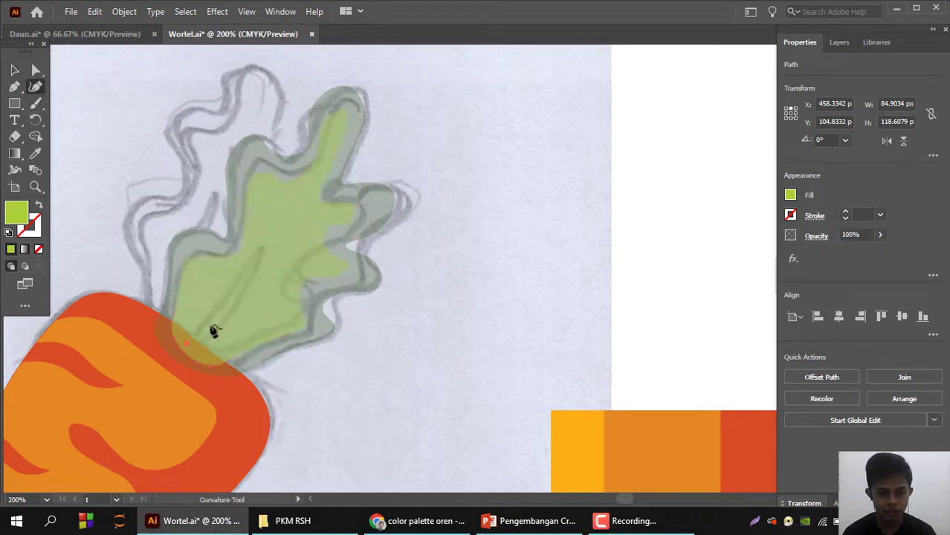
left_click(209, 320)
left_click(244, 277)
left_click(262, 254)
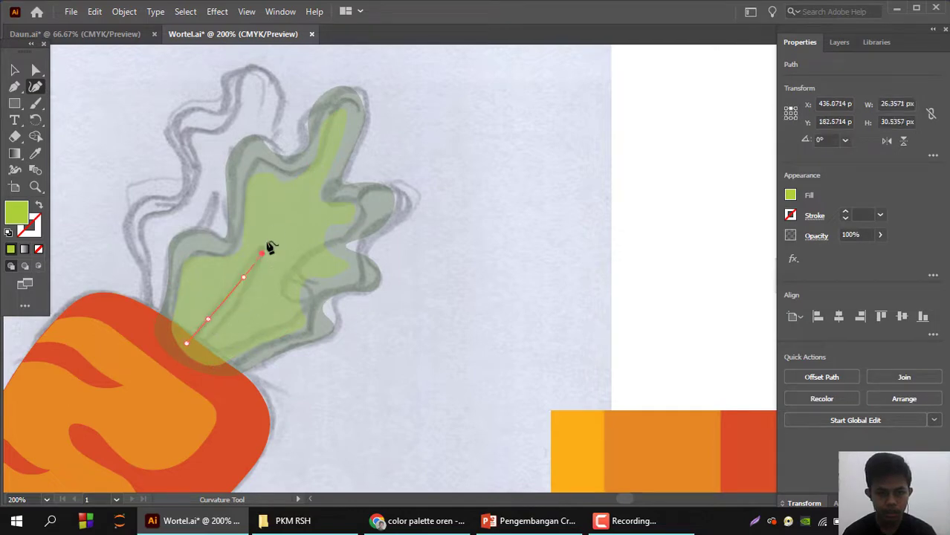
left_click(274, 222)
left_click(289, 205)
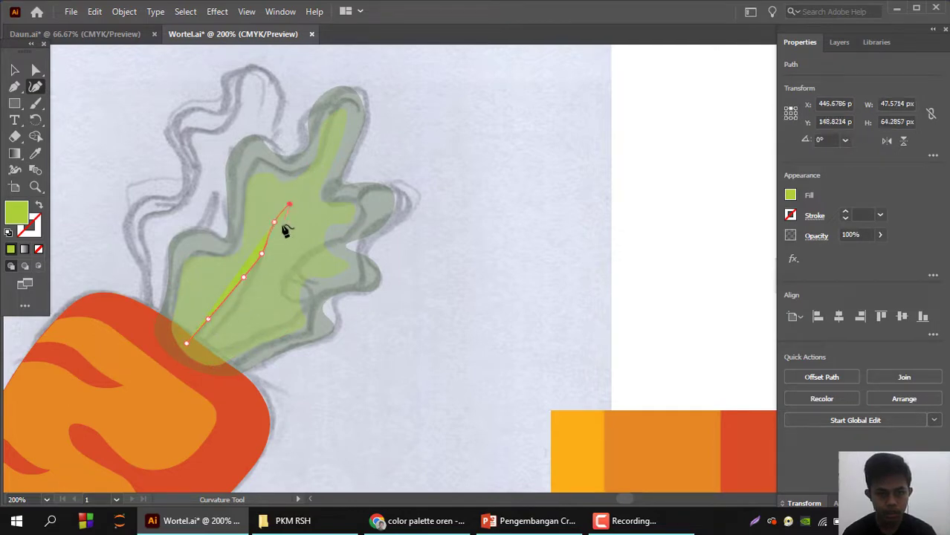
- Trace the central vein's right edge from the tip back down to the base, and close the shape at its starting point
left_click(281, 223)
left_click(273, 262)
left_click(251, 292)
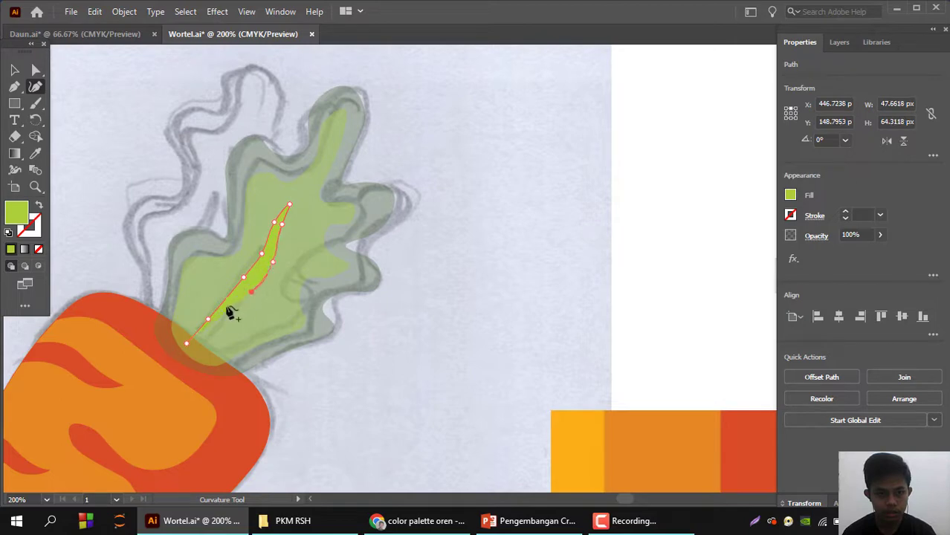
left_click(206, 341)
left_click(188, 346)
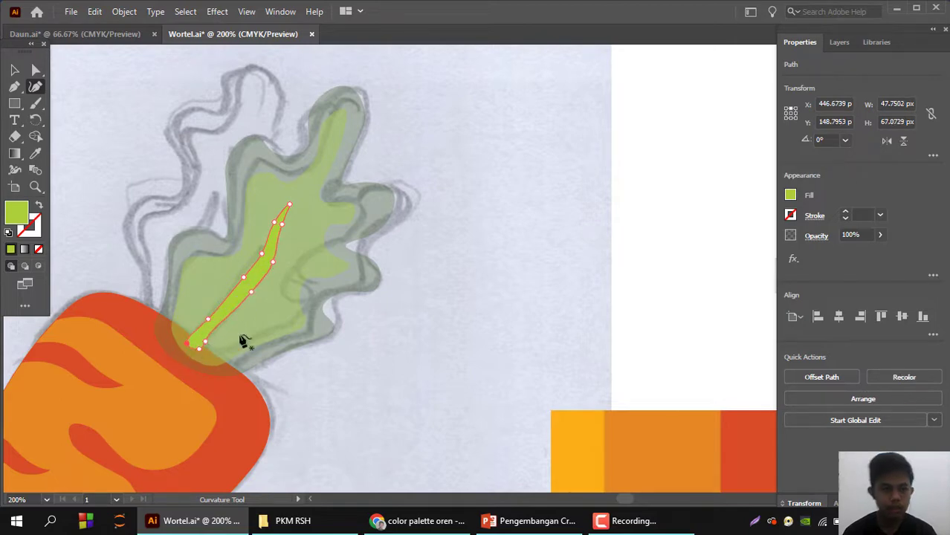
- Adjust the anchor points at the vein's base and lower right edge so the lower end becomes straight and even
left_click(190, 354)
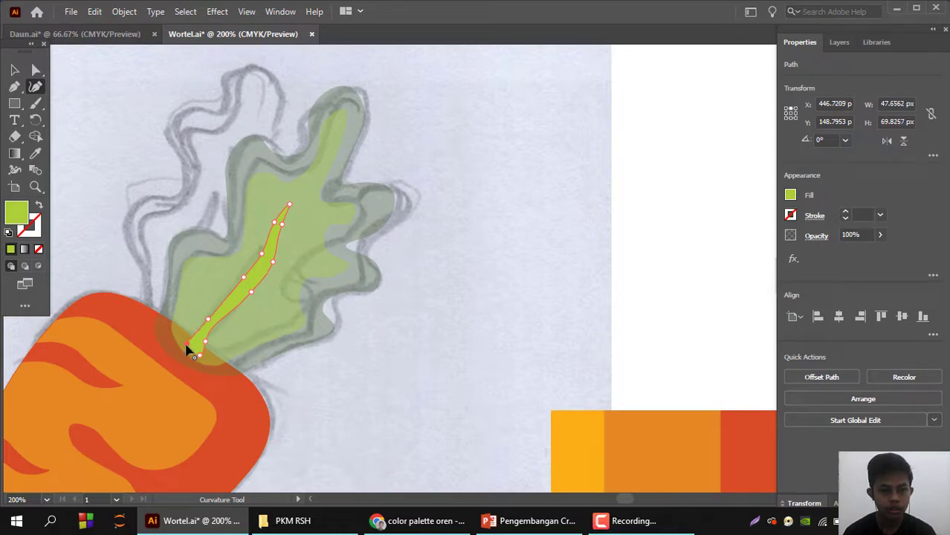
left_click_drag(205, 343, 217, 334)
left_click(199, 357)
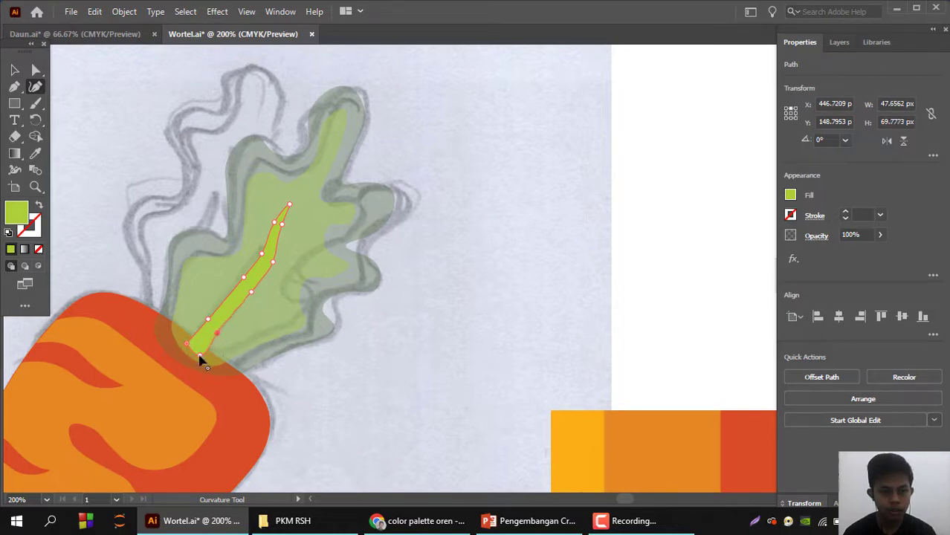
left_click(199, 361)
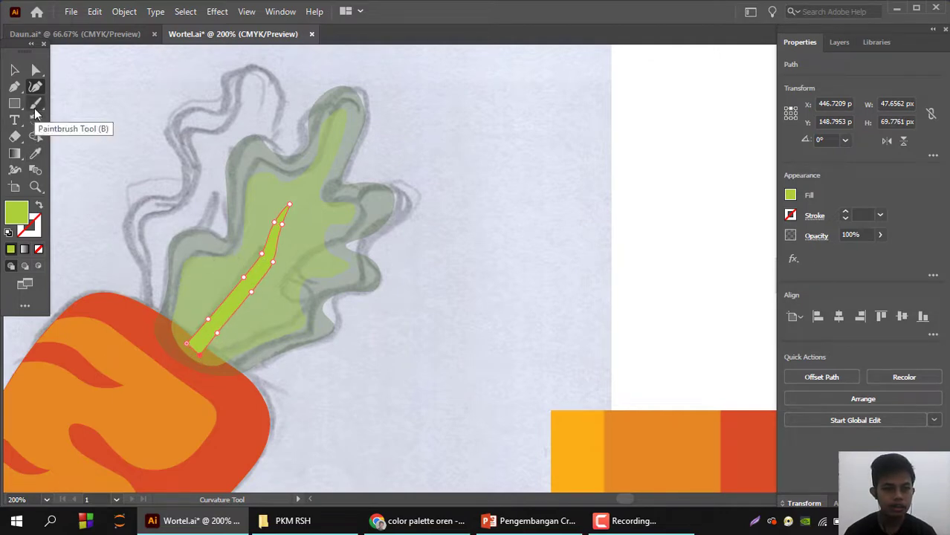
- Fill the central vein with the palette's dark green using the Eyedropper
left_click(35, 153)
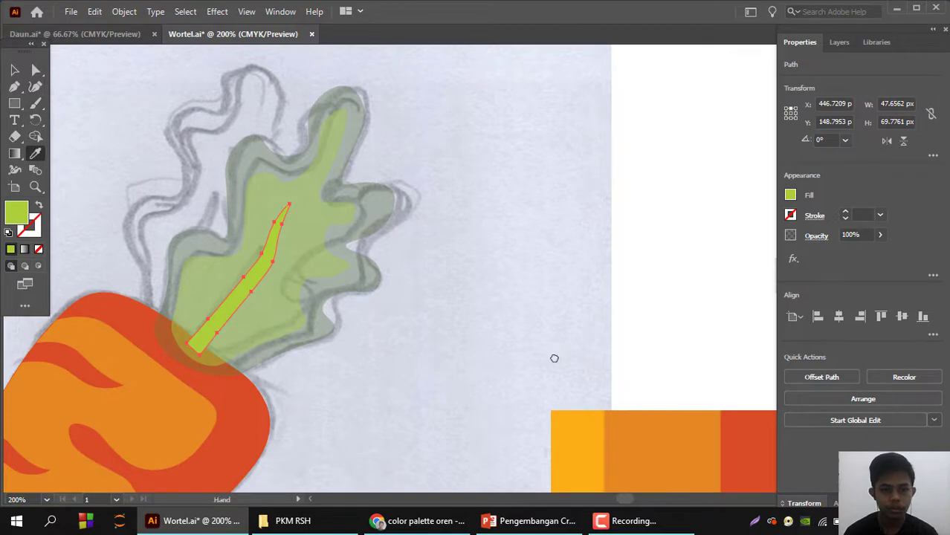
scroll(555, 356, "down", 5)
scroll(555, 356, "right", 5)
left_click(532, 351)
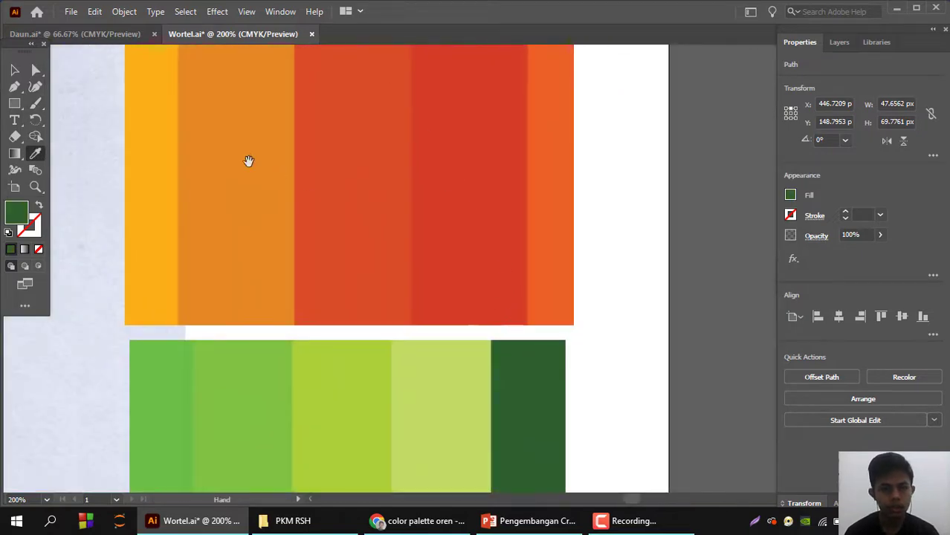
- Add anchor points on both edges of the vein's lower half with the Curvature Tool to curve it slightly, and deselect it
scroll(249, 159, "up", 5)
scroll(248, 159, "left", 5)
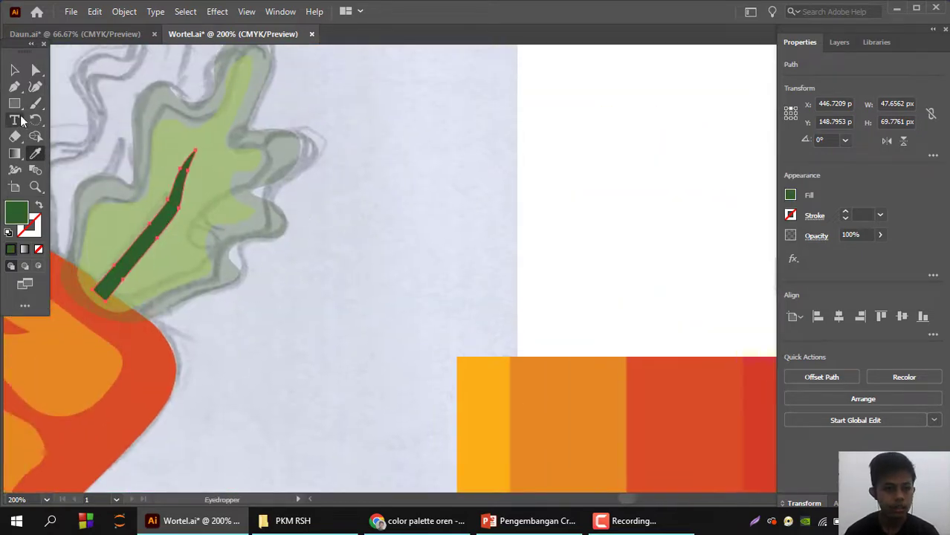
left_click(35, 87)
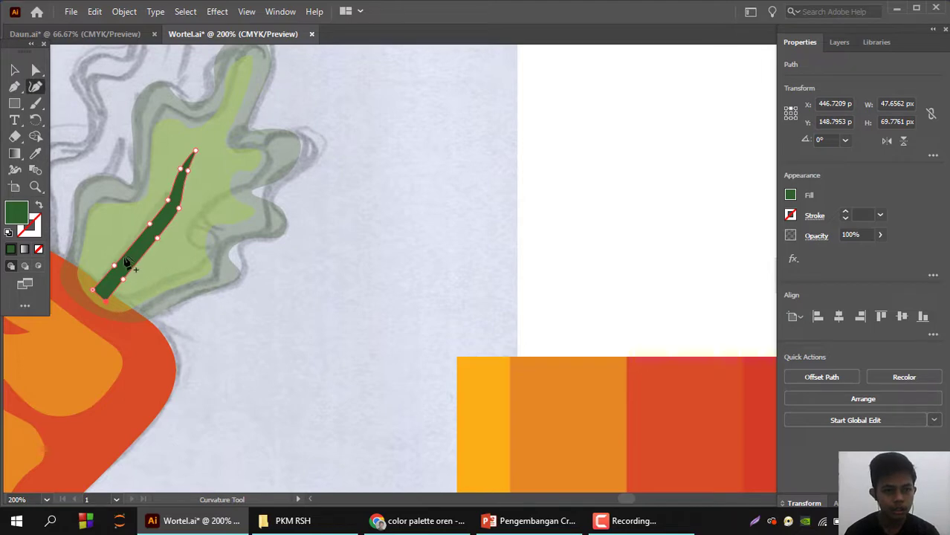
left_click(121, 256)
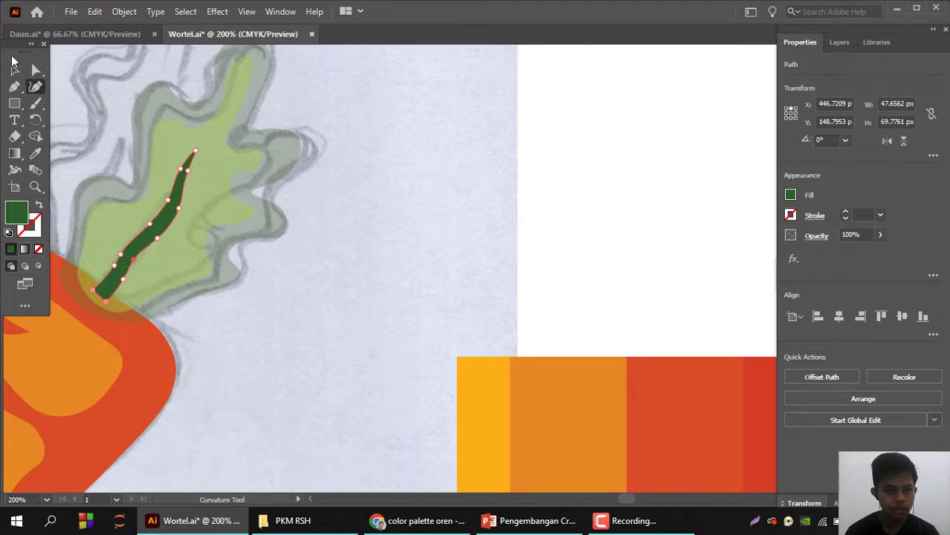
left_click(14, 68)
left_click(339, 248)
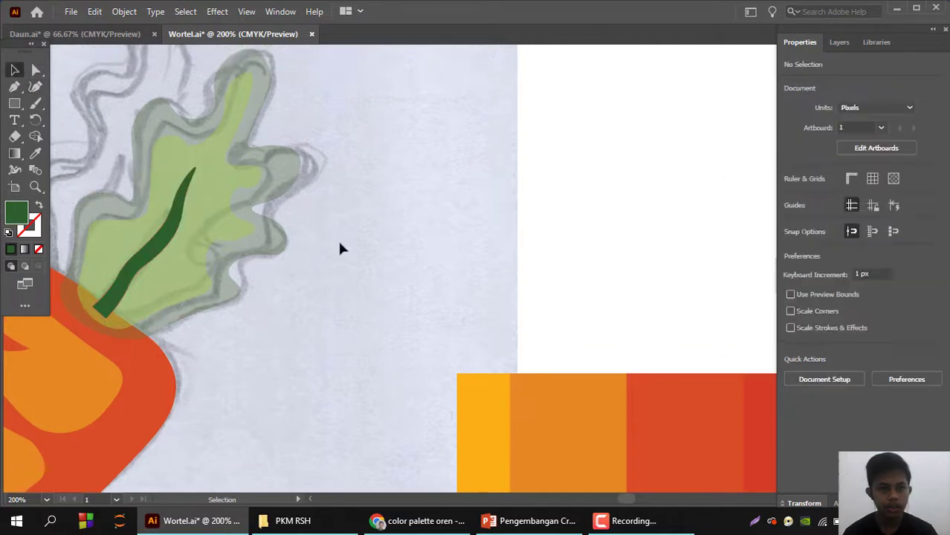
- Set the opacity of the dark green outer leaf shape and the light green inner leaf shape to 100%
left_click(216, 174)
left_click(292, 183)
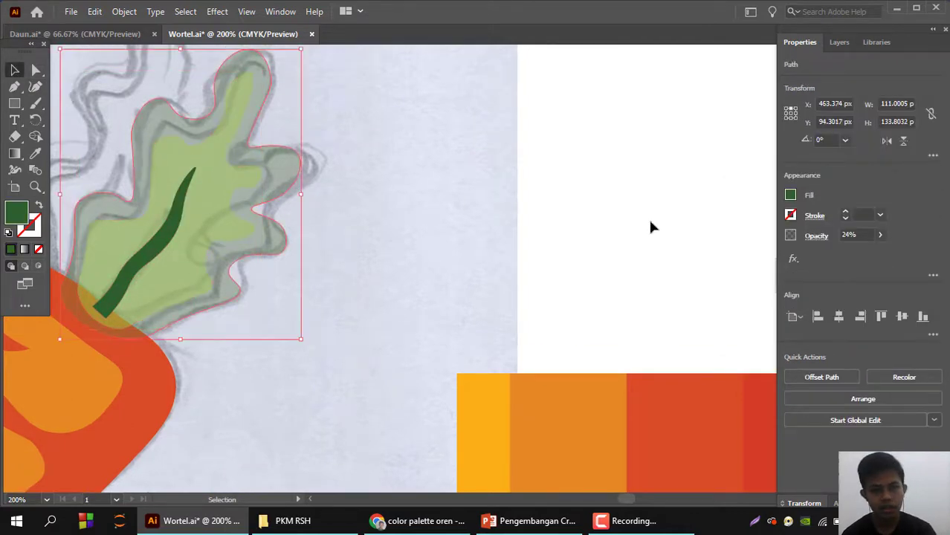
left_click(880, 234)
left_click_drag(836, 252, 915, 263)
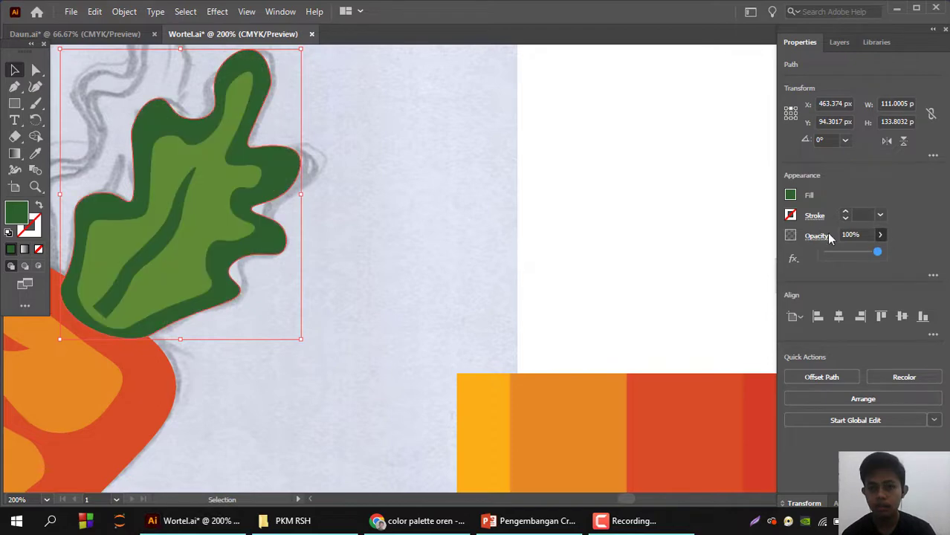
left_click(218, 201)
left_click(215, 203)
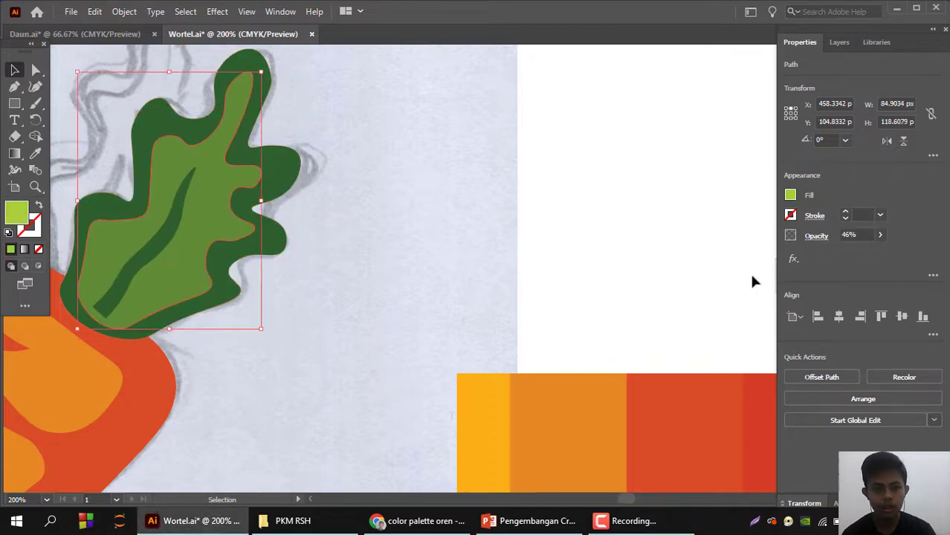
left_click(880, 234)
left_click_drag(848, 252, 924, 272)
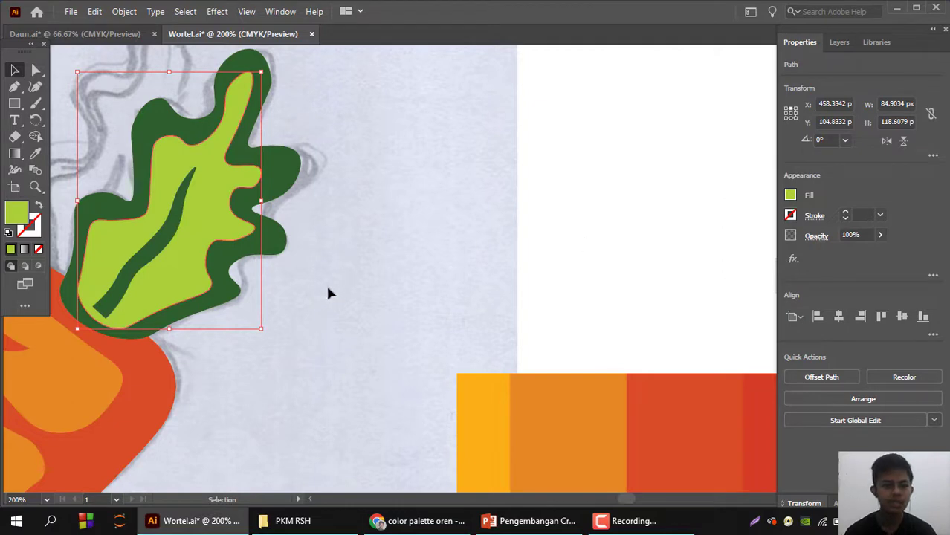
- Select the outer leaf, inner shape and central vein together and group them
scroll(331, 293, "left", 4)
scroll(331, 294, "up", 2)
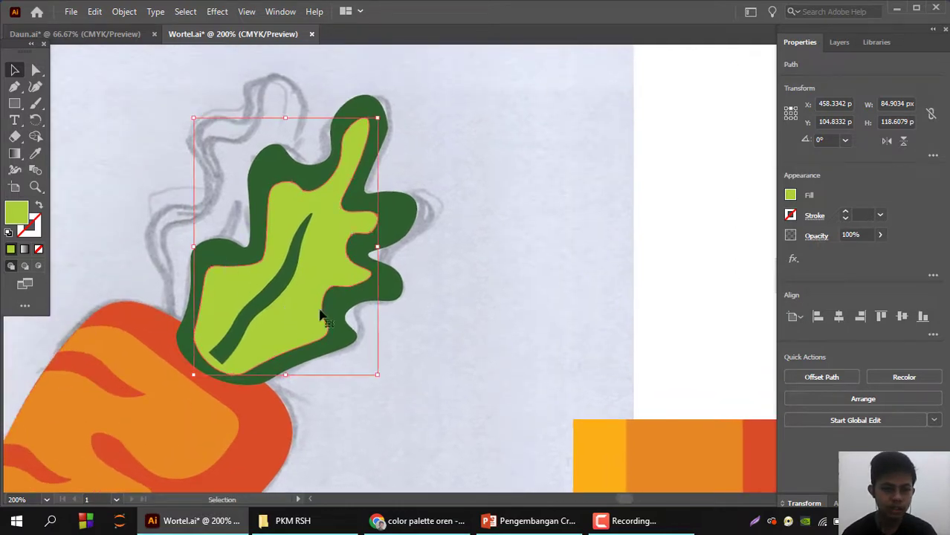
left_click(402, 284, "shift")
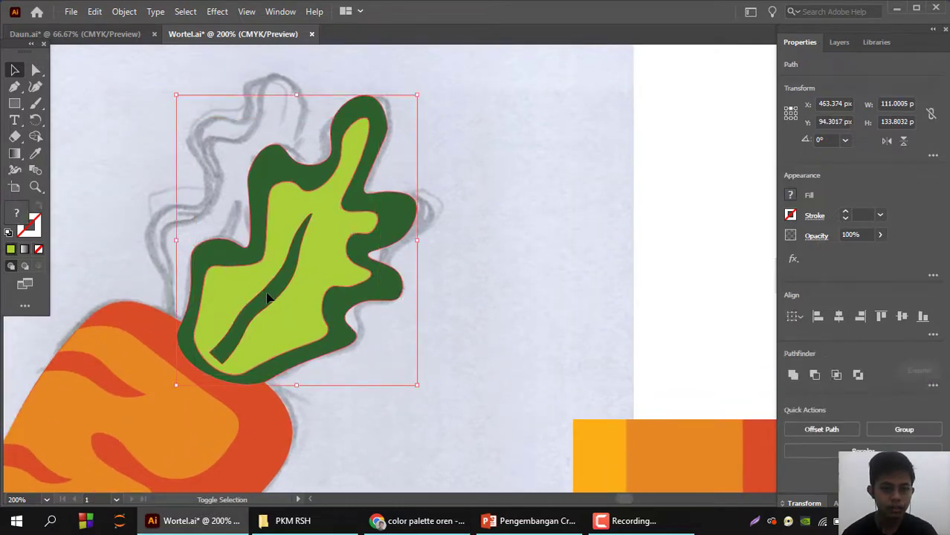
key("a")
key("ctrl+g")
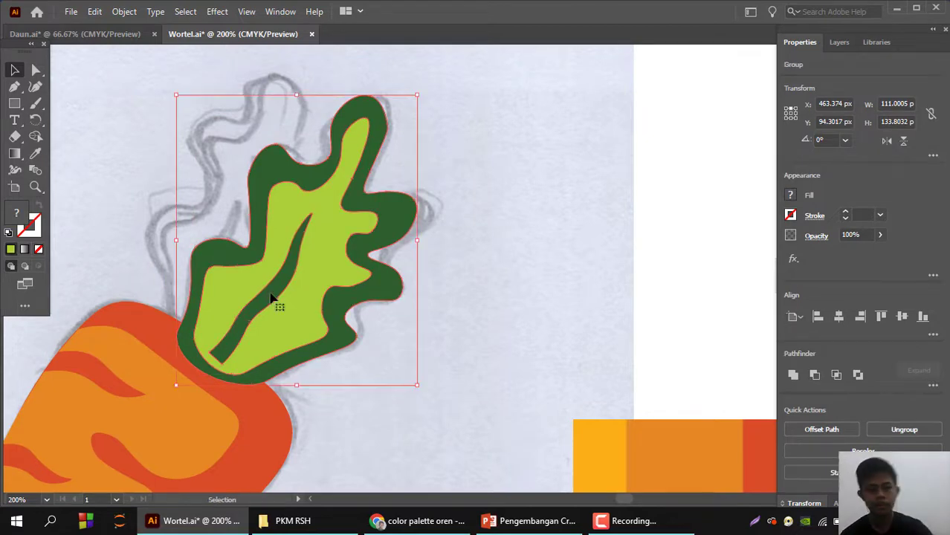
- Duplicate the leaf group and place the copy over the original, offset slightly down and to the left
key("a")
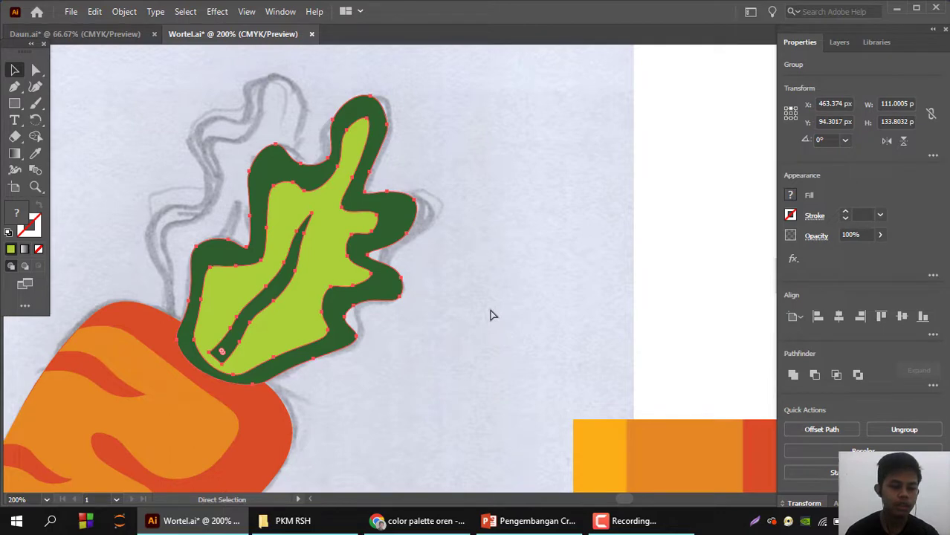
key("ctrl+v")
key("v")
left_click_drag(468, 308, 316, 291)
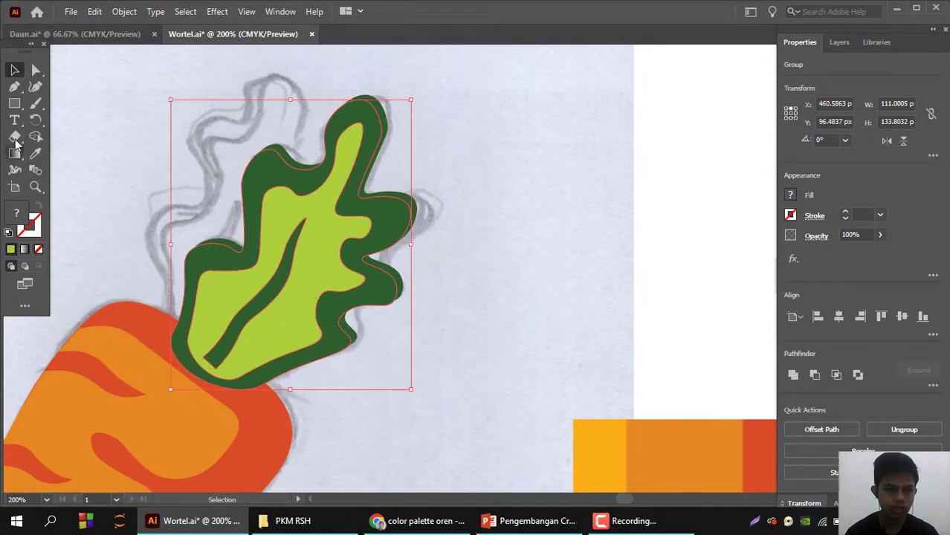
- Rotate the copied leaf about 19.6° counterclockwise and move it up and left of the original leaf
key("r")
left_click_drag(346, 136, 305, 125)
left_click(14, 69)
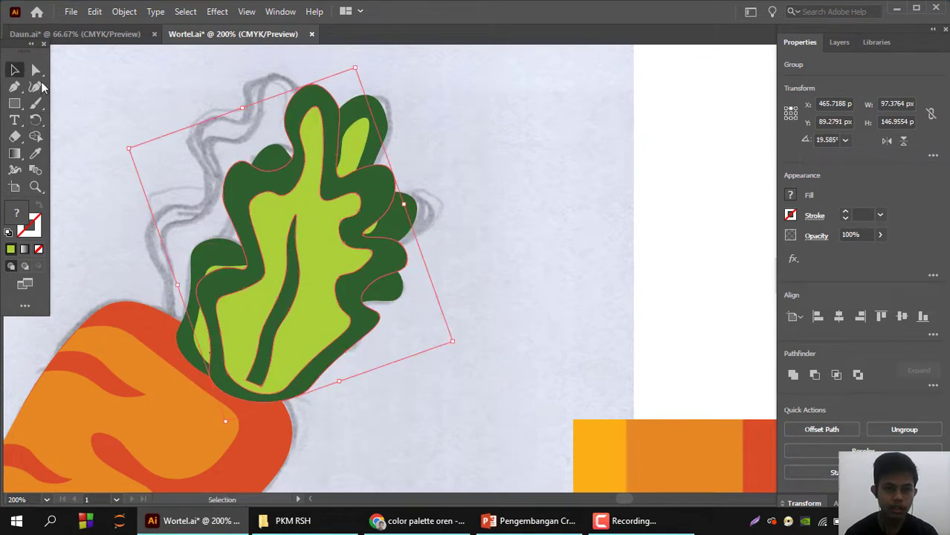
left_click_drag(334, 245, 272, 204)
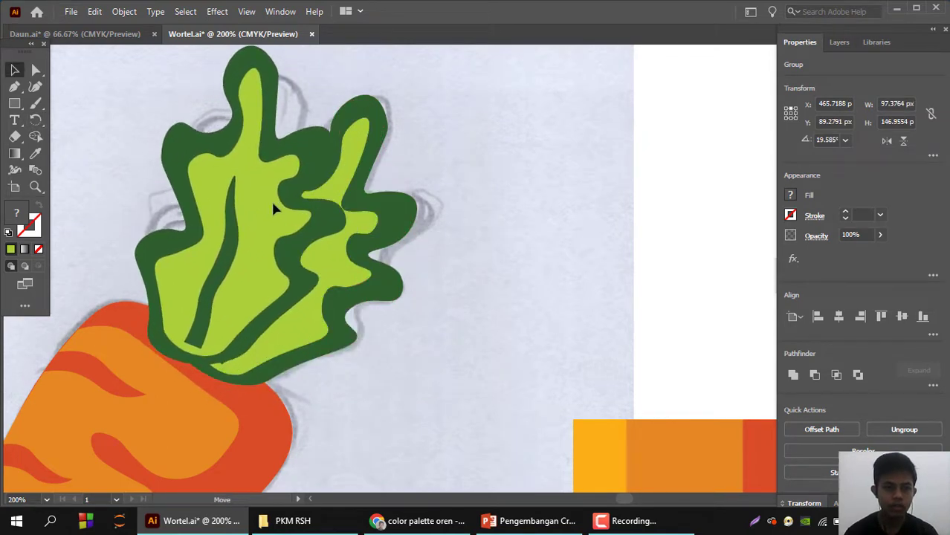
- Send the copied leaf backward behind the original leaf and shift it slightly further left
right_click(272, 204)
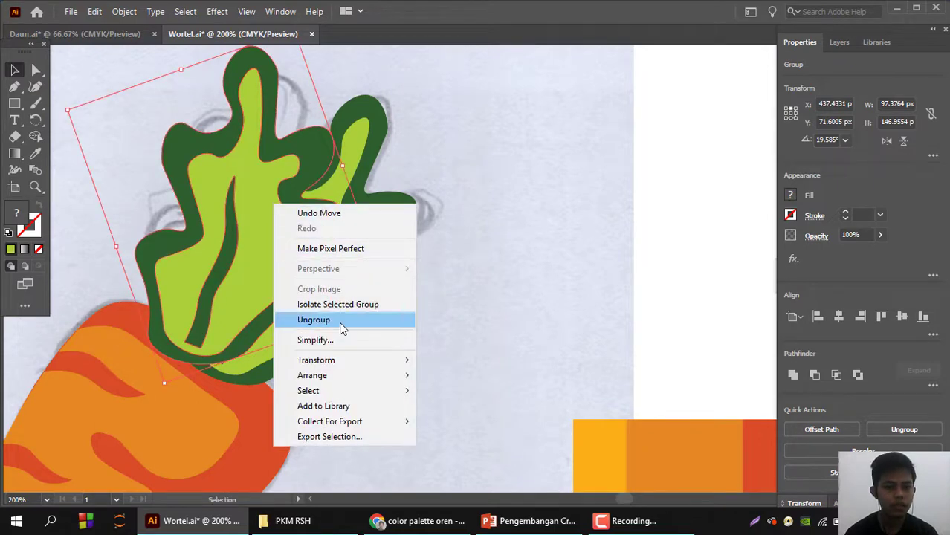
mouse_move(377, 384)
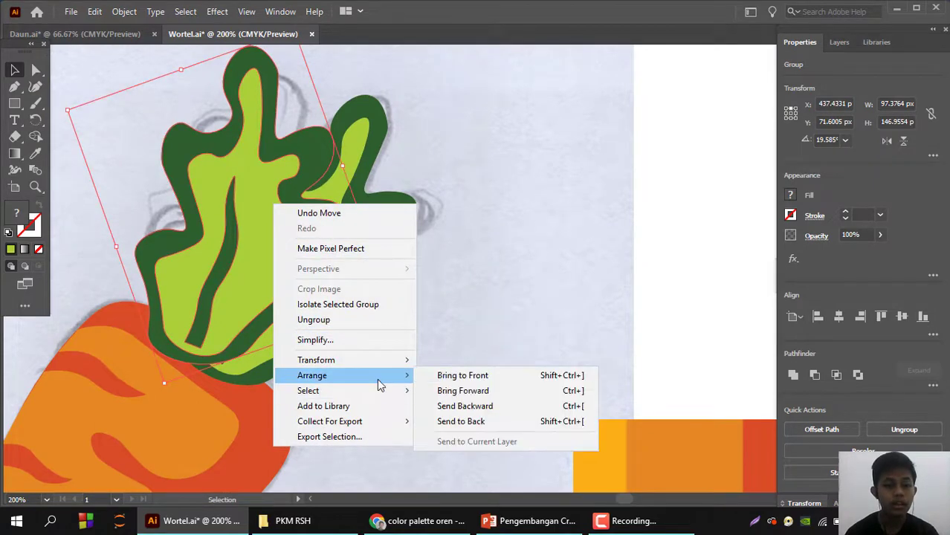
left_click(484, 408)
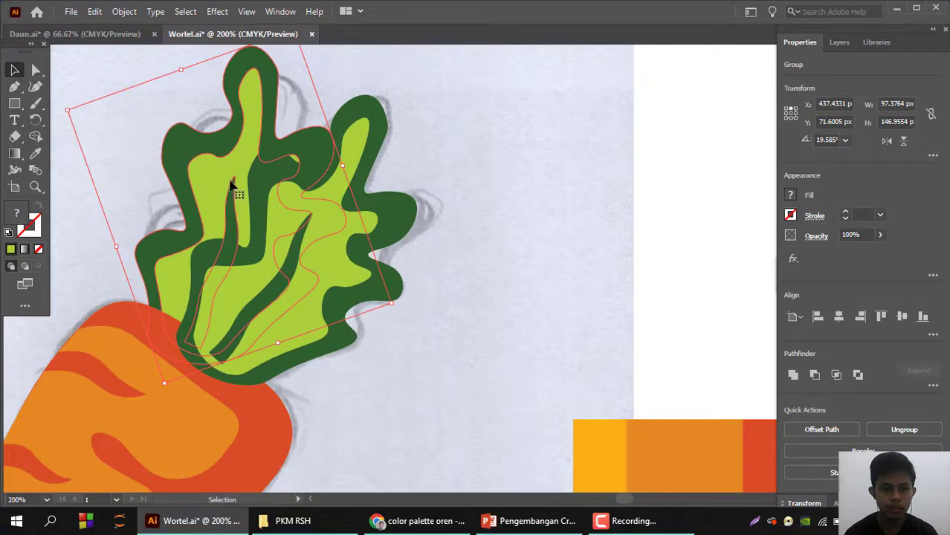
left_click_drag(231, 185, 219, 186)
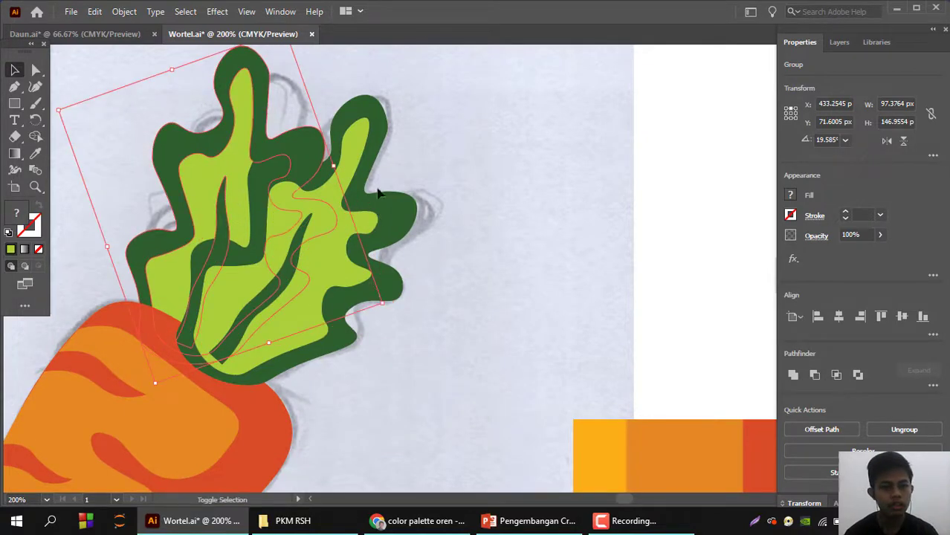
- Move both leaves together slightly right and down, and send them to the back behind the carrot body
key("a")
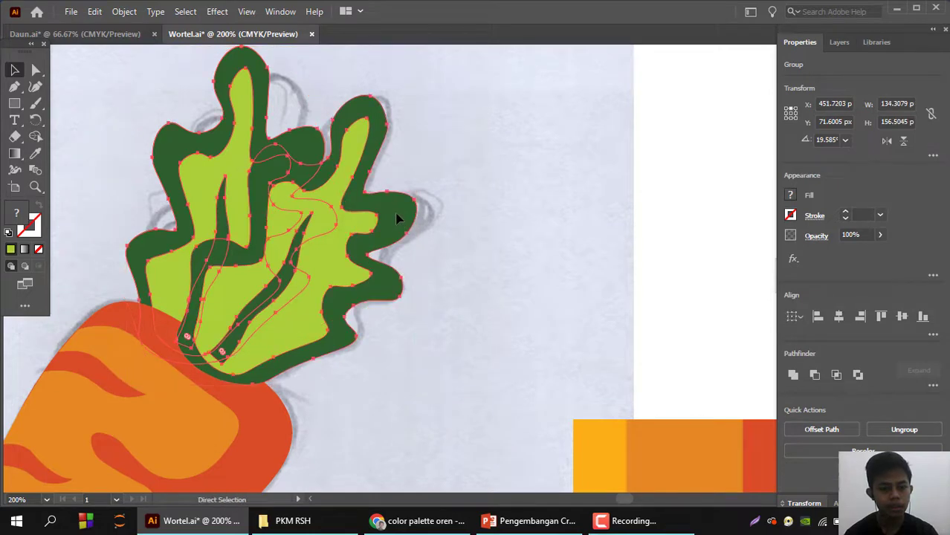
key("v")
mouse_move(361, 221)
left_mouse_down()
mouse_move(369, 238)
mouse_move(360, 248)
mouse_move(373, 251)
mouse_move(377, 212)
mouse_move(386, 222)
mouse_move(369, 232)
left_mouse_up()
right_click(339, 228)
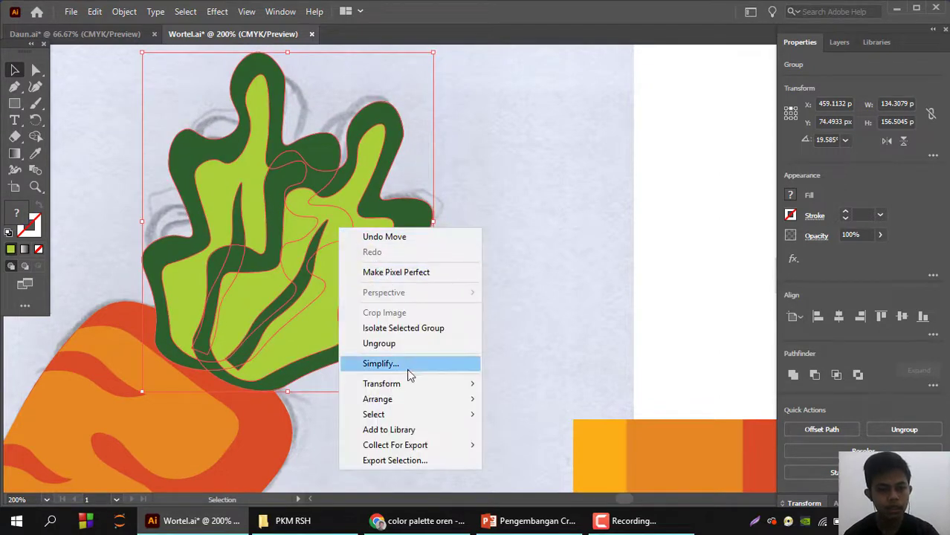
mouse_move(419, 402)
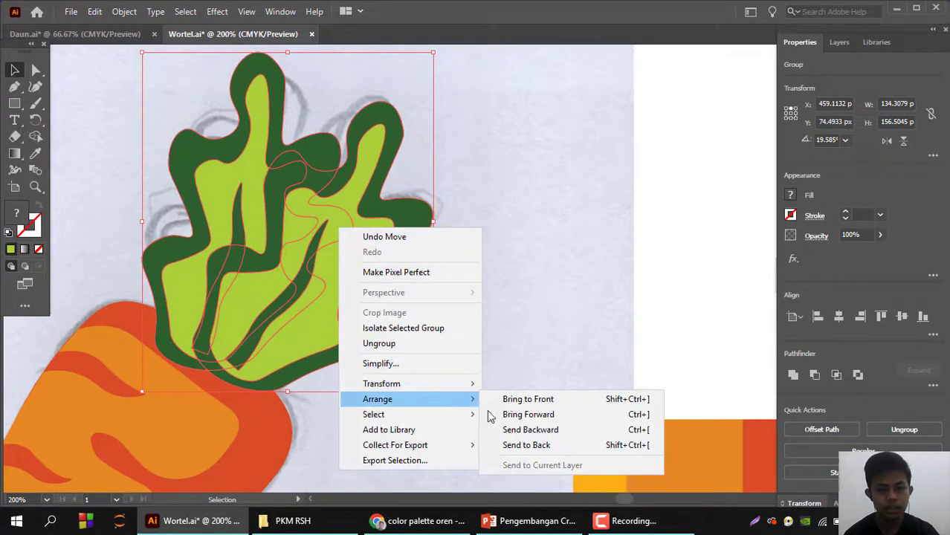
left_click(571, 446)
left_click(525, 289)
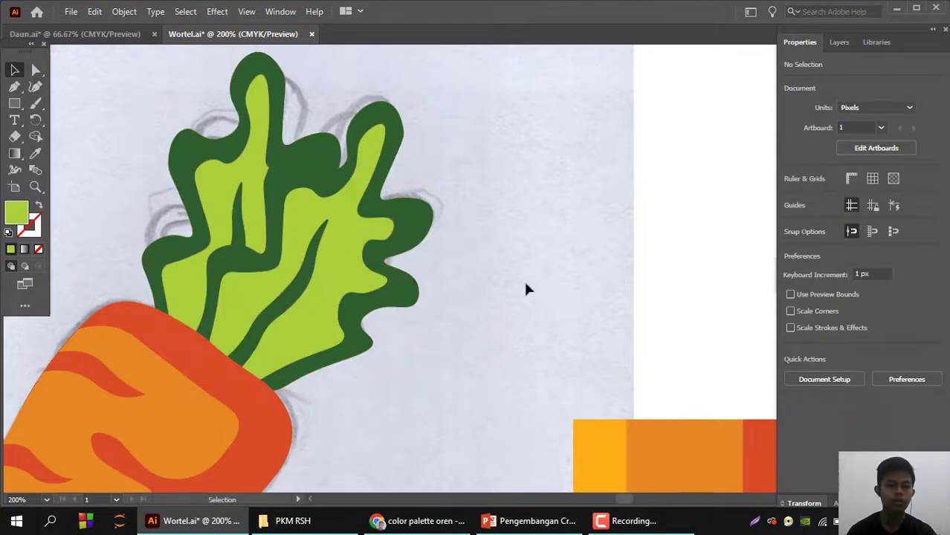
- Bring the whole carrot into view and display the document's layer list
key("ctrl+minus")
key("ctrl+minus")
key("ctrl+minus")
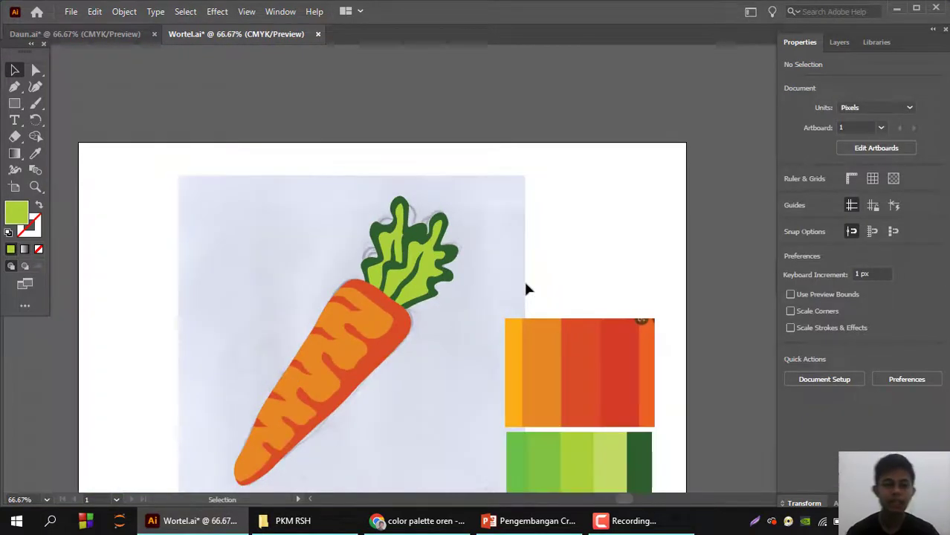
left_click(839, 41)
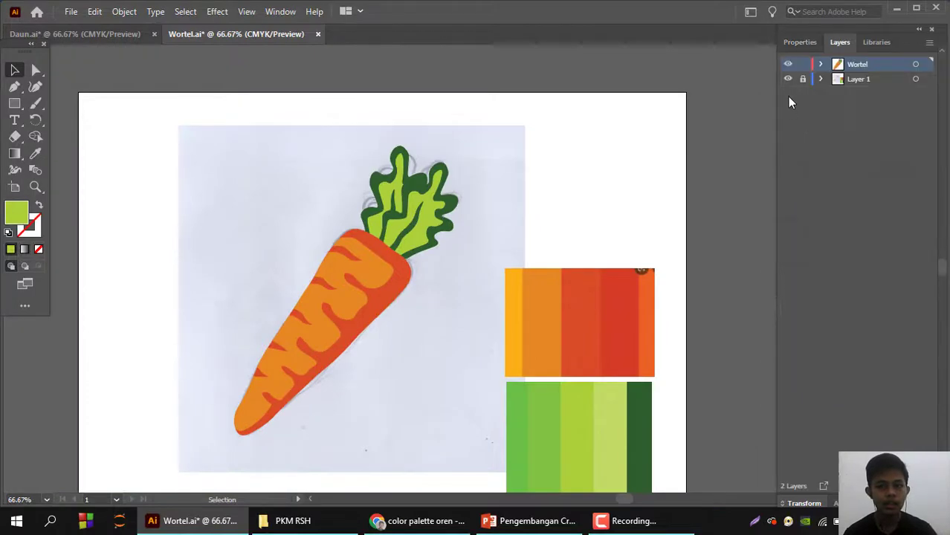